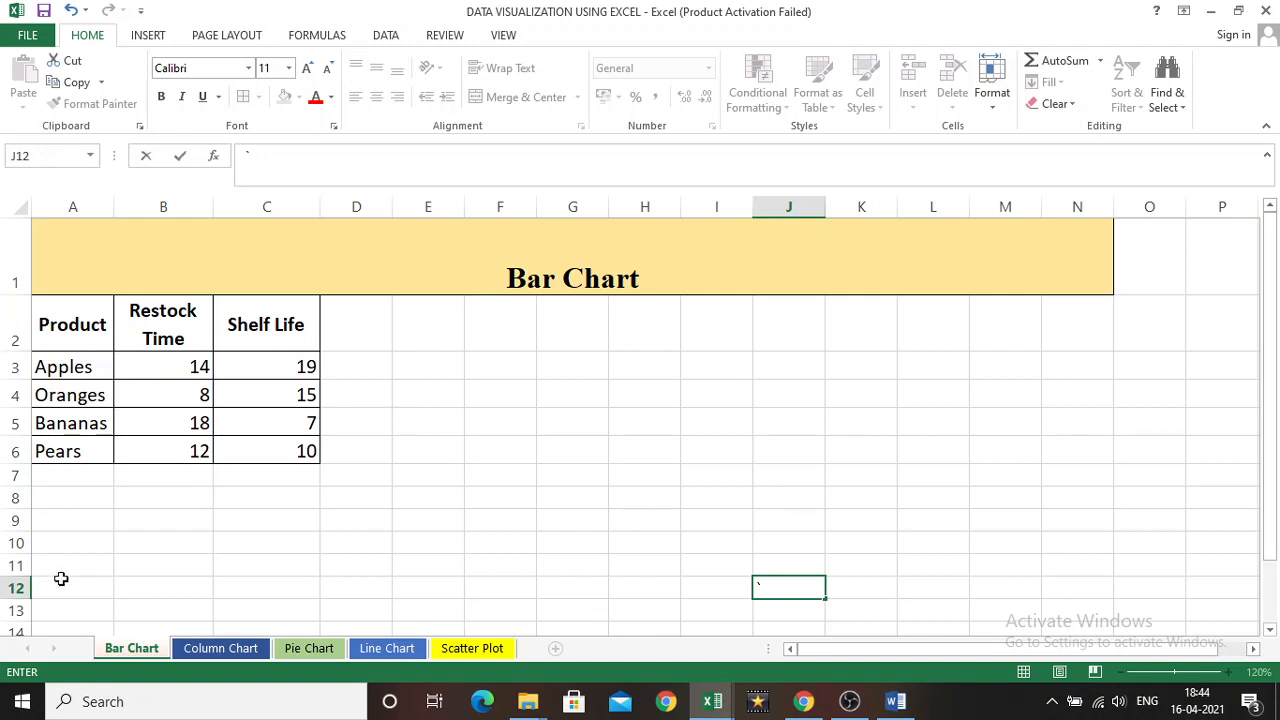
Step: Insert a 2-D clustered bar chart from the product table in A2:C6 and place it beside the table, below the heading
{"action": "left_click", "coordinate": [131, 649]}
{"action": "left_click_drag", "start_coordinate": [49, 323], "coordinate": [256, 443]}
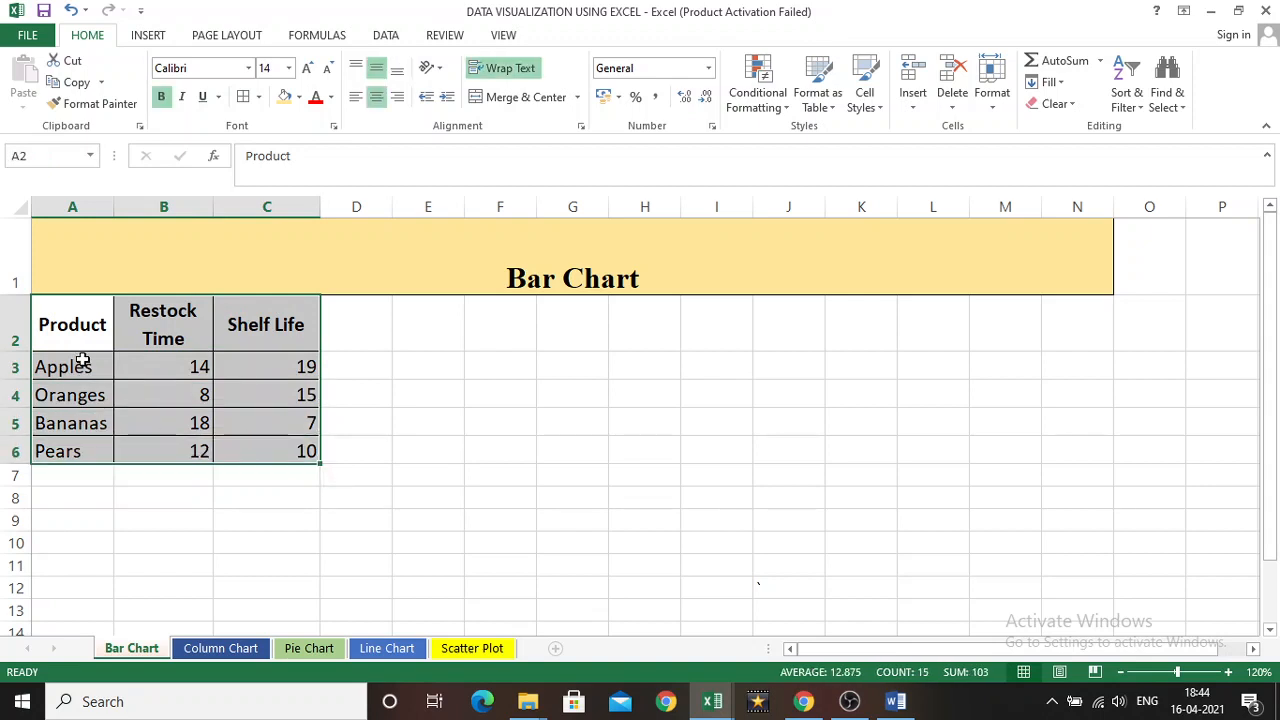
{"action": "left_click", "coordinate": [180, 313]}
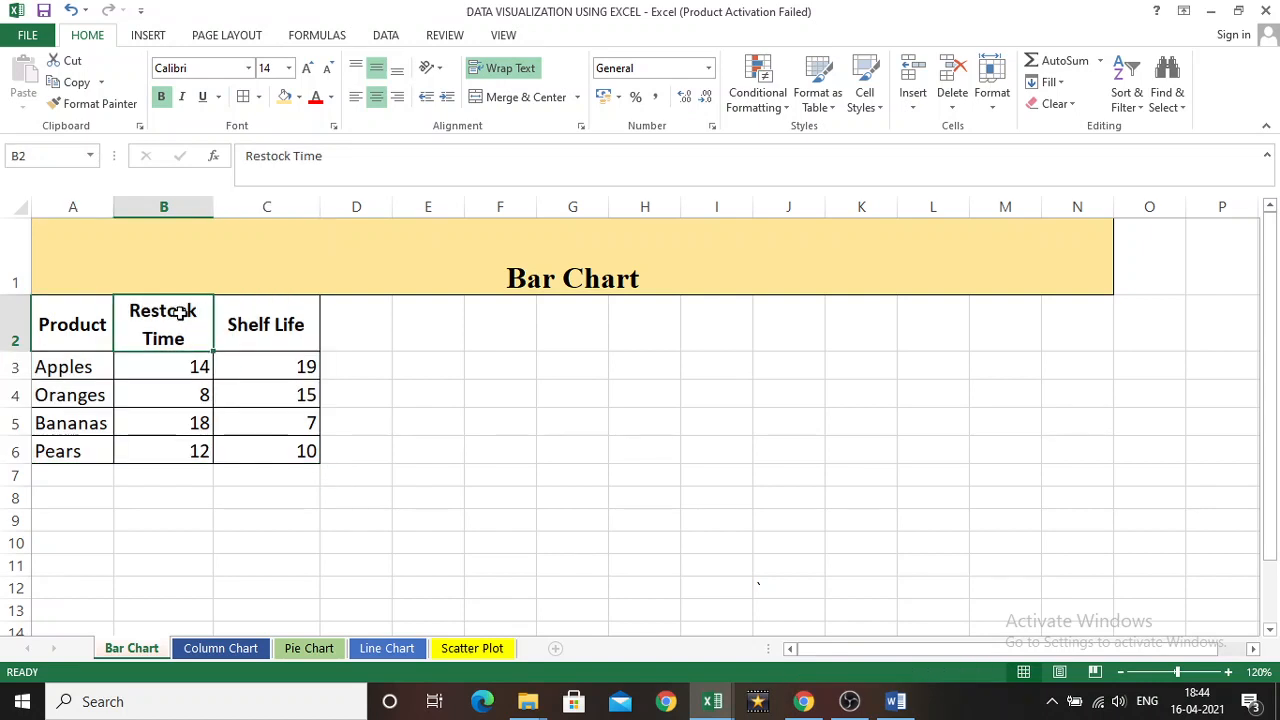
{"action": "left_click", "coordinate": [302, 332]}
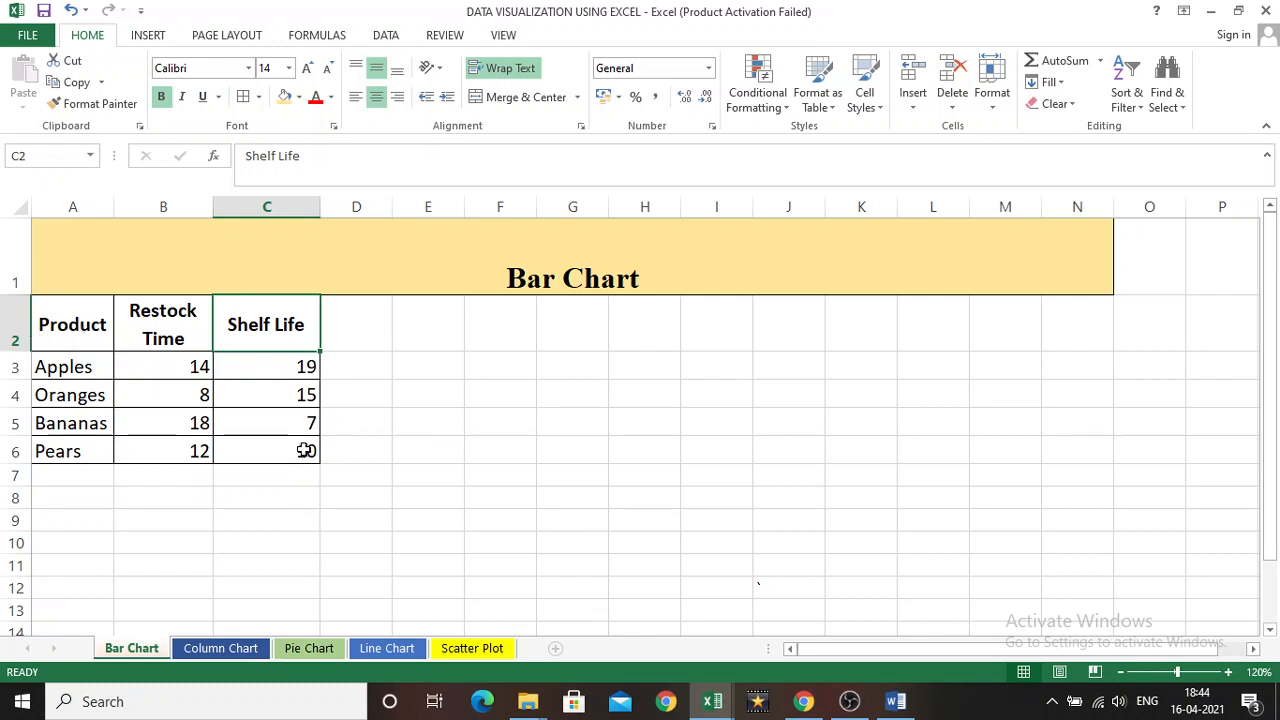
{"action": "left_click_drag", "start_coordinate": [52, 322], "coordinate": [257, 460]}
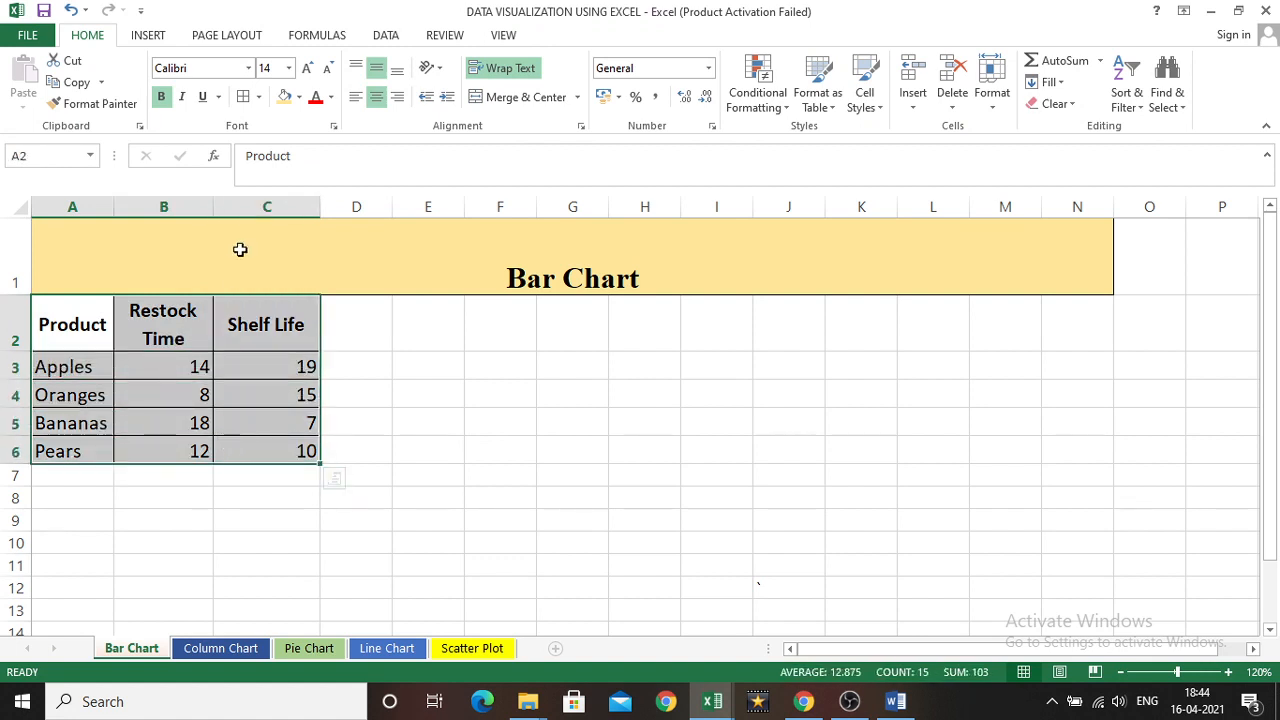
{"action": "left_click", "coordinate": [146, 36]}
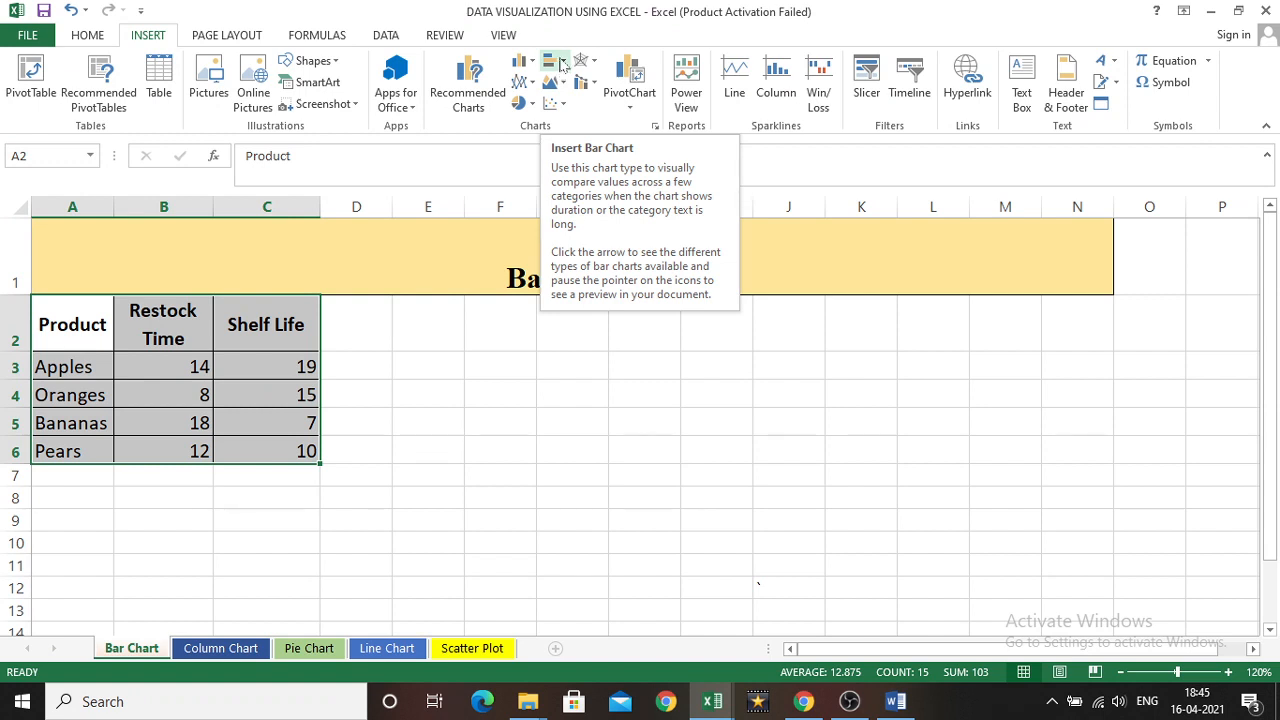
{"action": "left_click", "coordinate": [562, 62]}
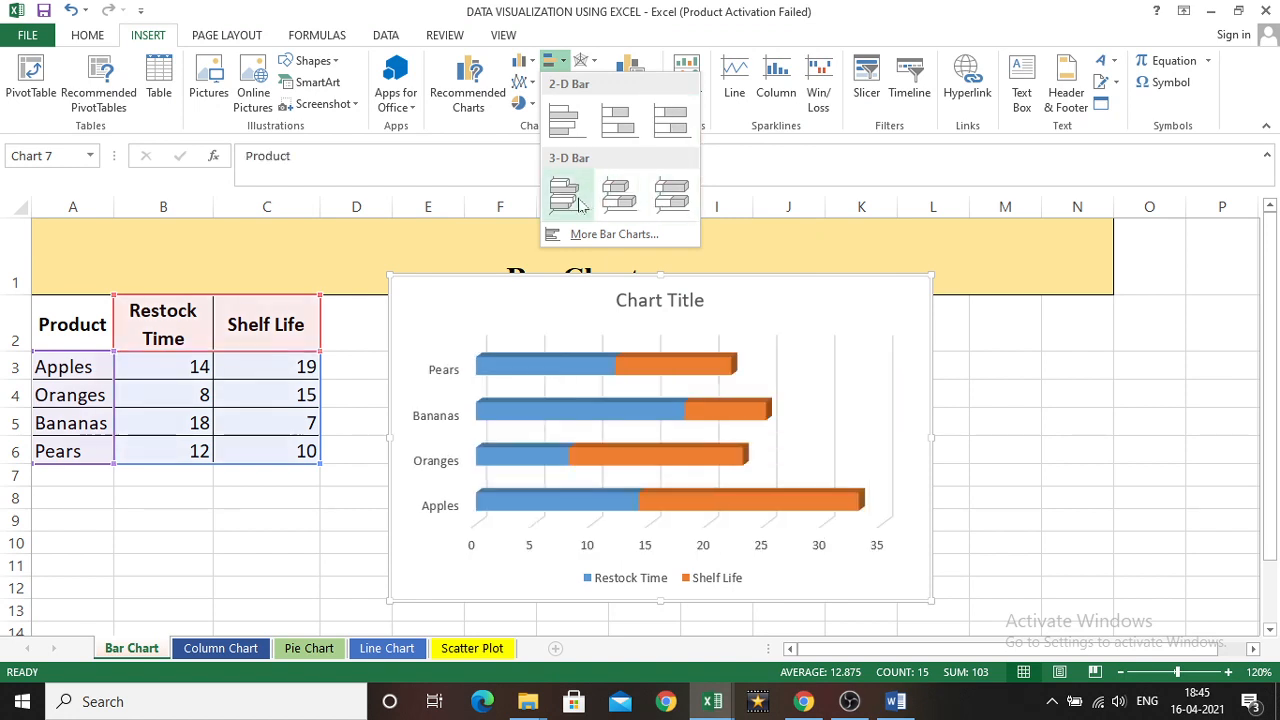
{"action": "left_click", "coordinate": [563, 122]}
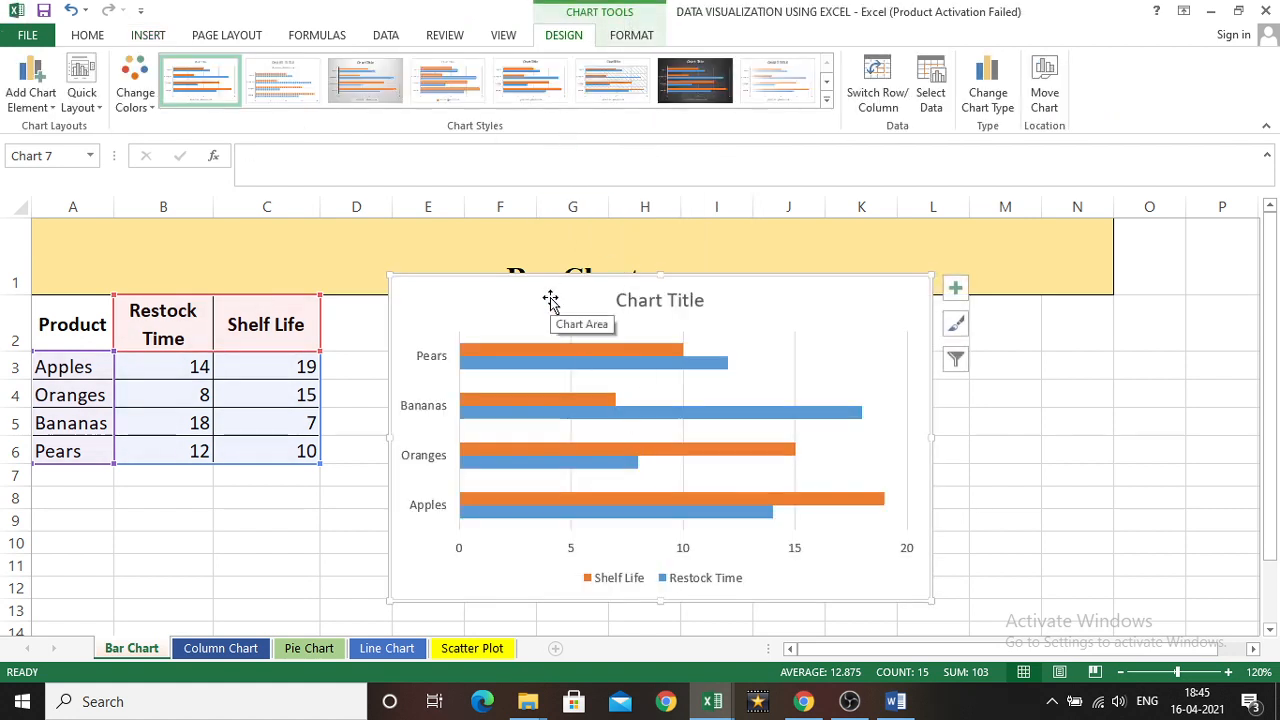
{"action": "left_click_drag", "start_coordinate": [546, 296], "coordinate": [509, 317]}
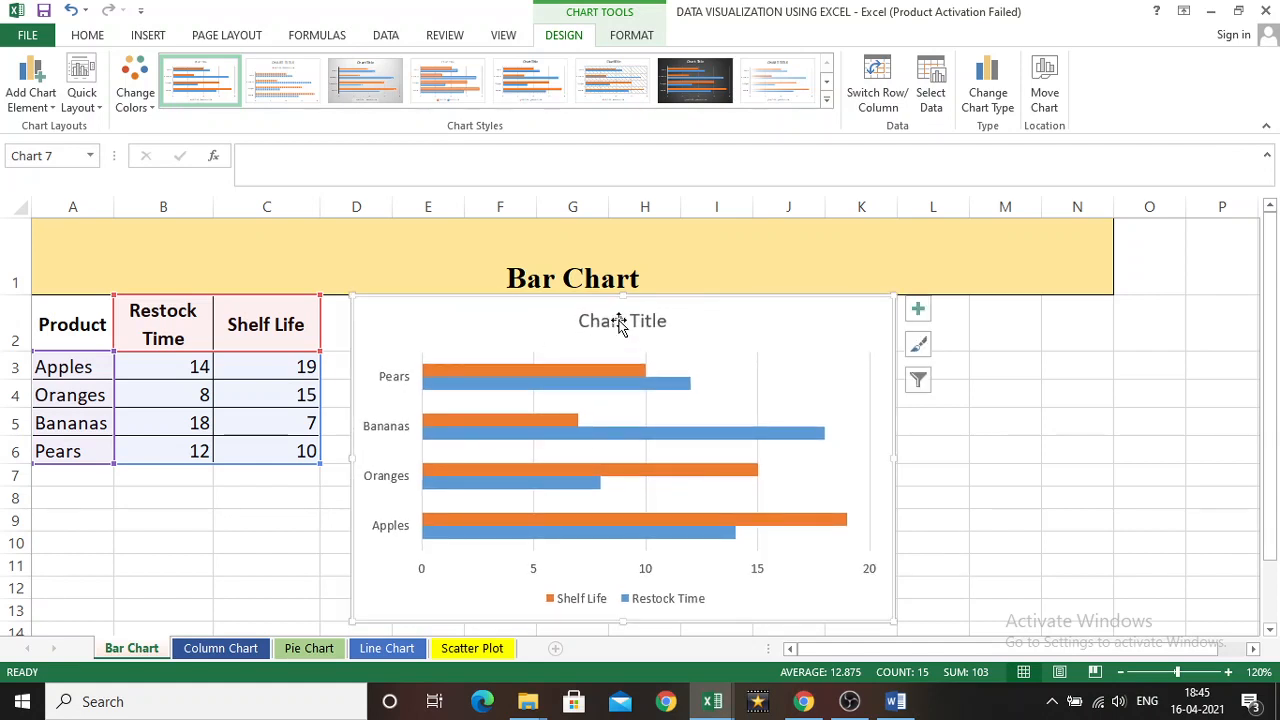
Step: Change the bar chart's title to "Shelf life and restock time"
{"action": "left_click", "coordinate": [617, 322]}
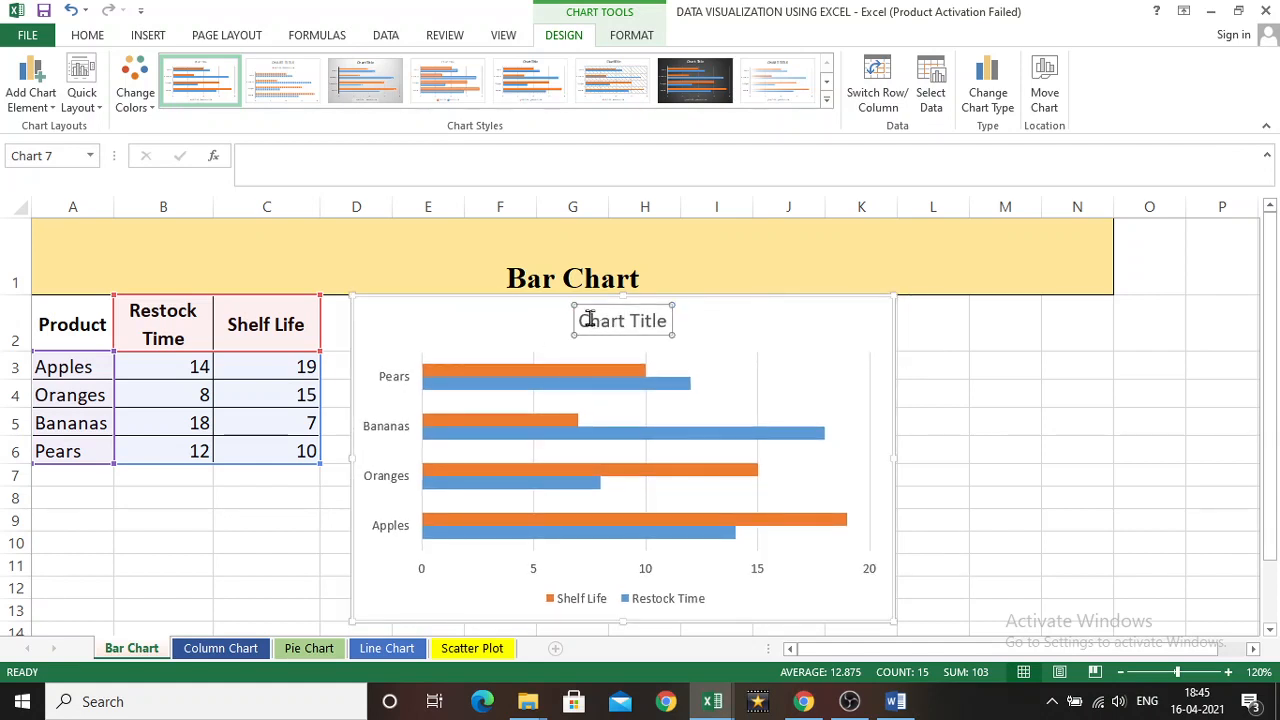
{"action": "left_click", "coordinate": [588, 321]}
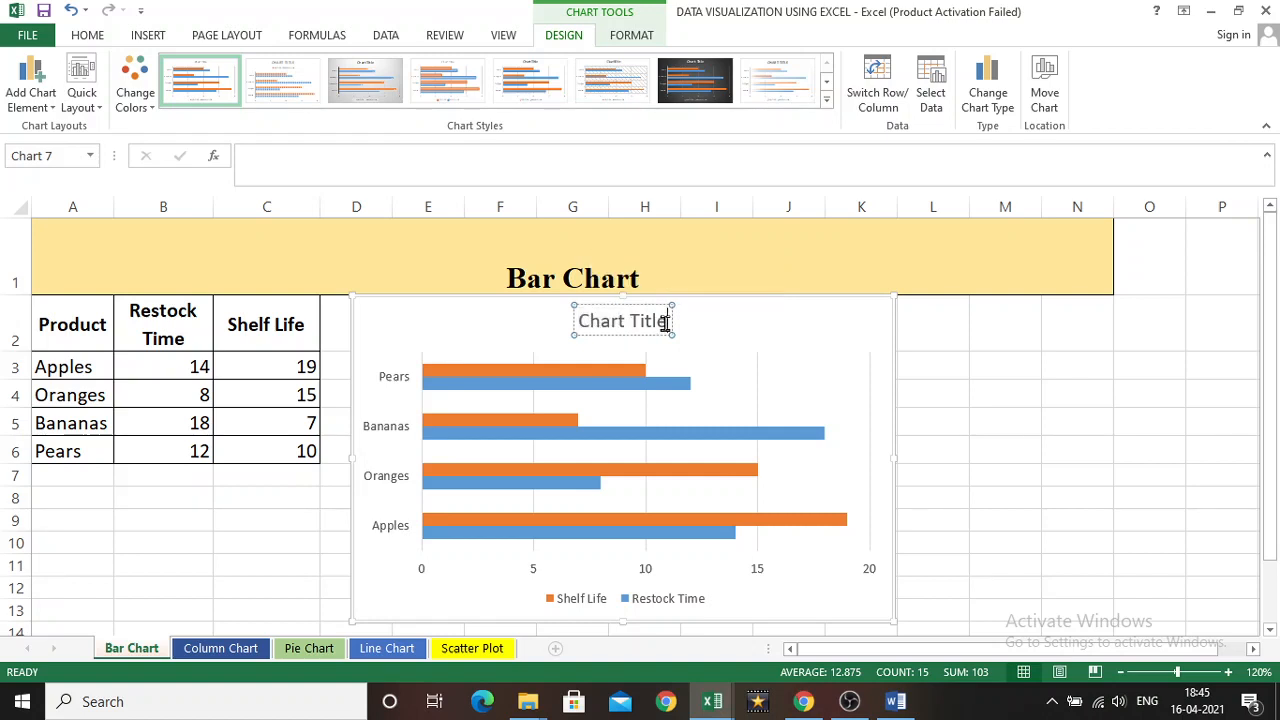
{"action": "left_click_drag", "start_coordinate": [666, 322], "coordinate": [576, 319]}
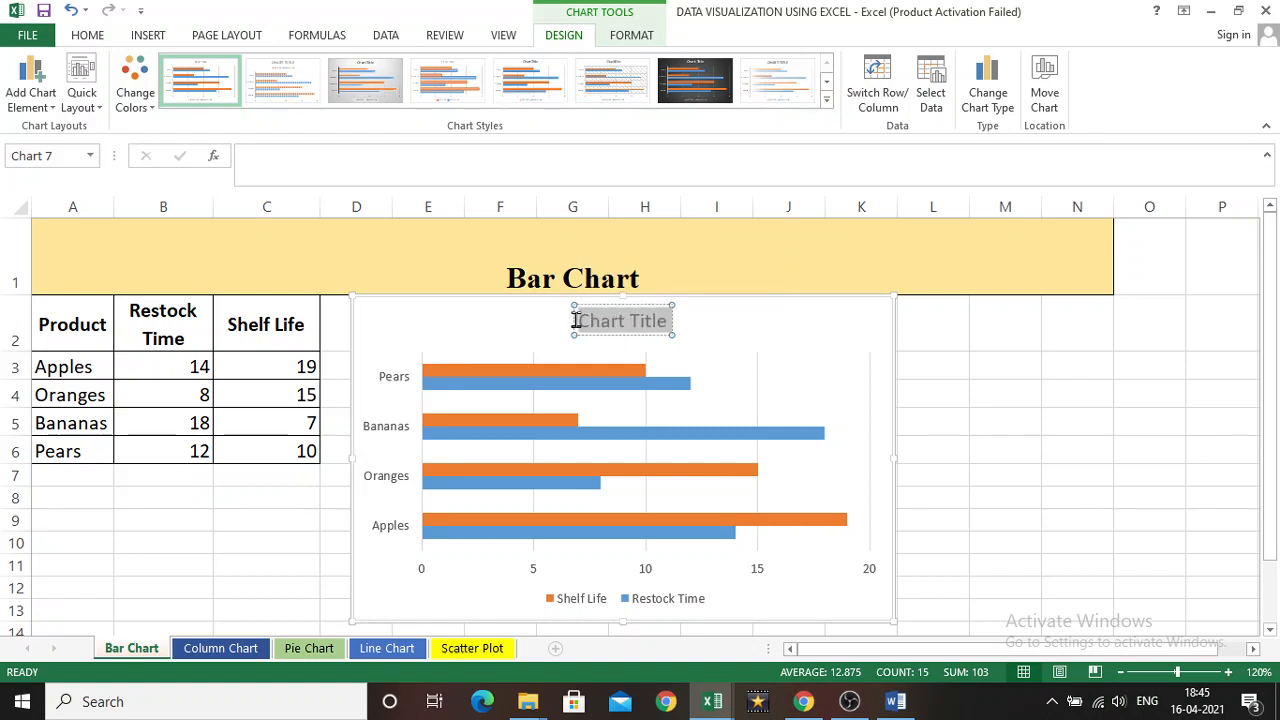
{"action": "type", "text": "B"}
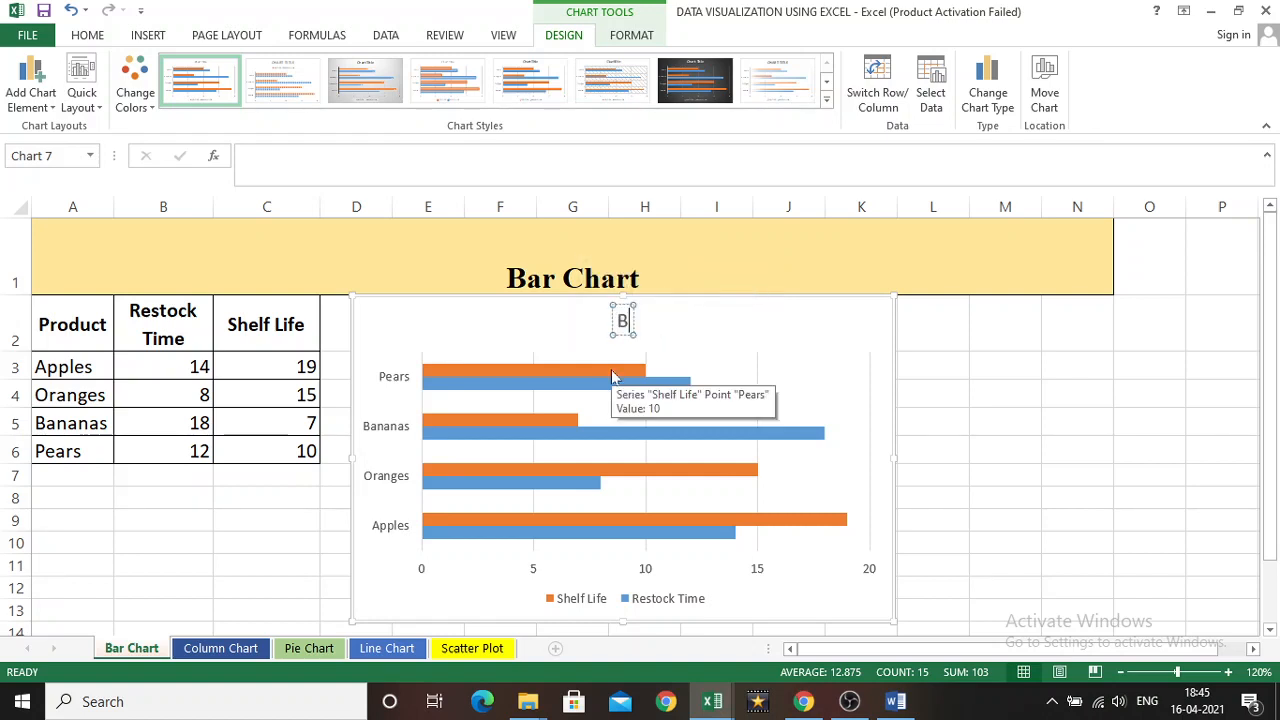
{"action": "key", "text": "BackSpace"}
{"action": "type", "text": "Shelf lide"}
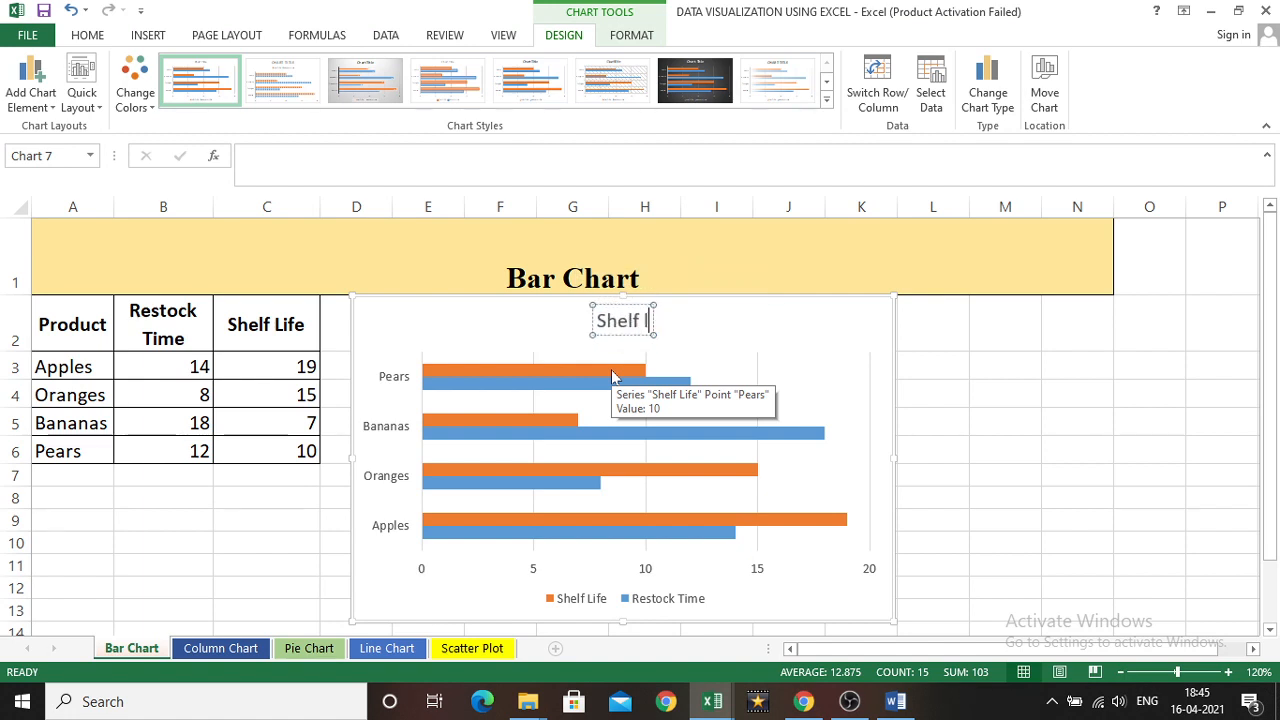
{"action": "key", "text": "BackSpace"}
{"action": "key", "text": "BackSpace"}
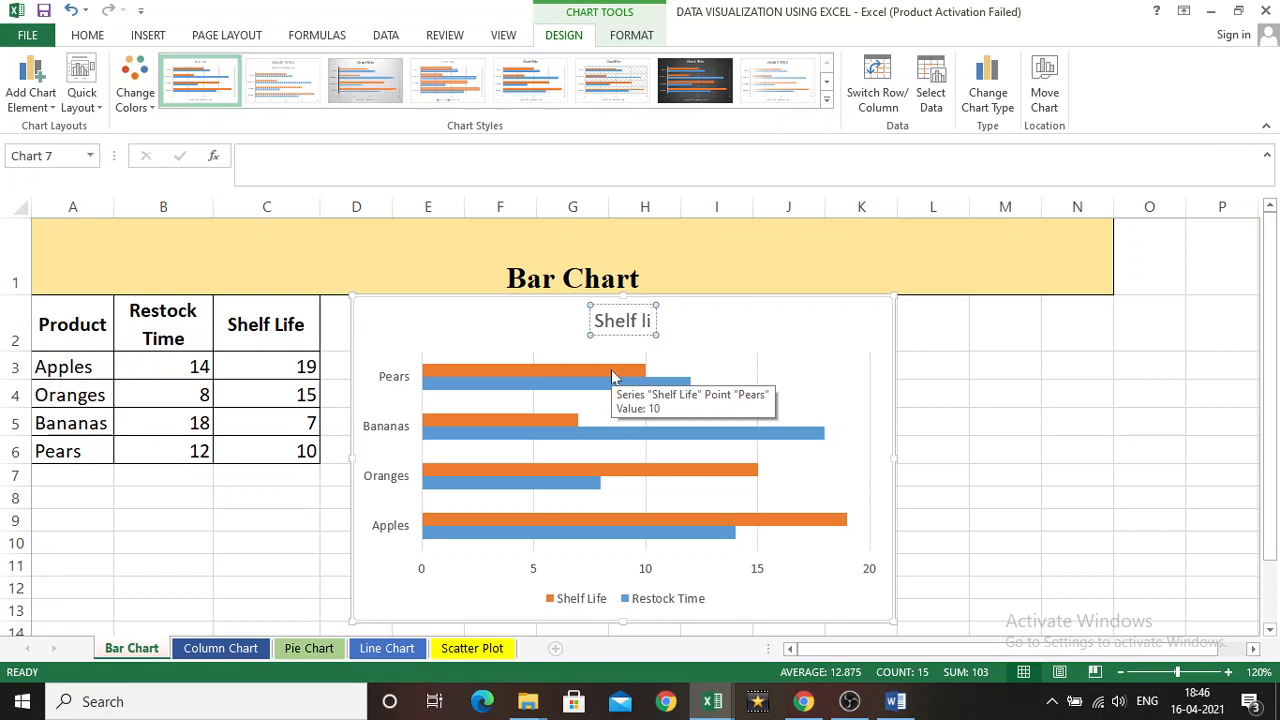
{"action": "type", "text": "fe and r"}
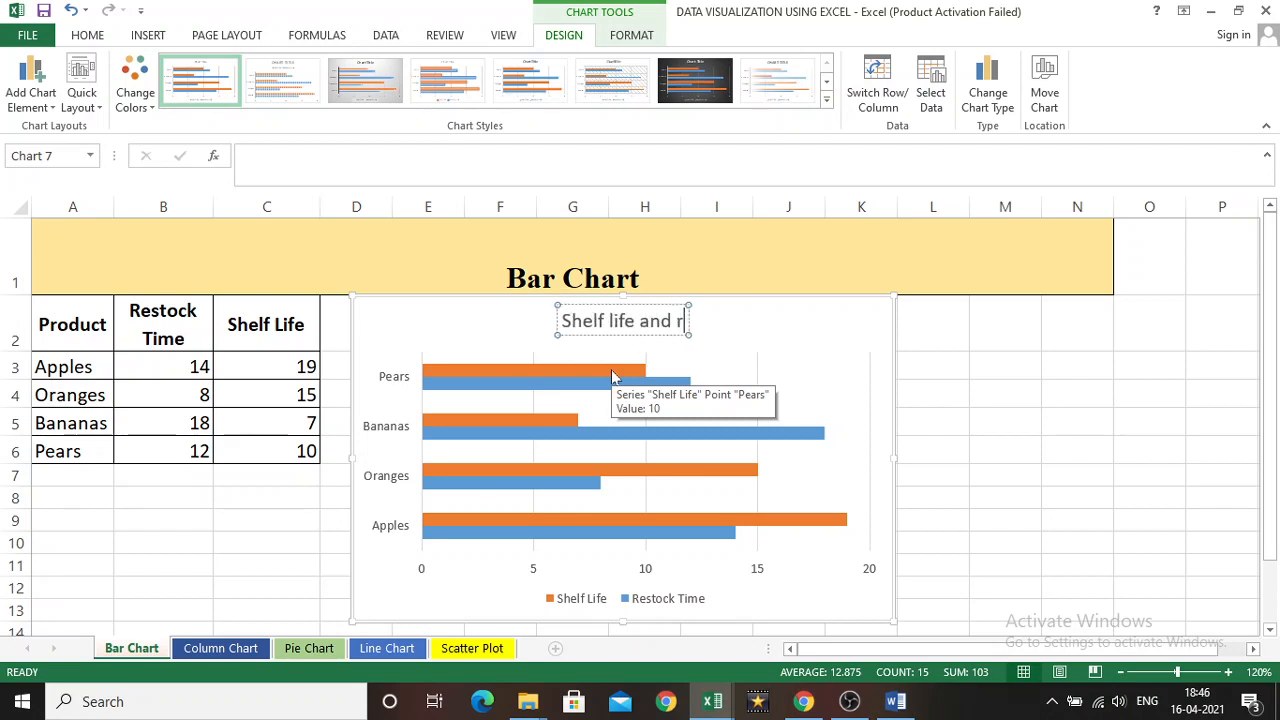
{"action": "type", "text": "estock time"}
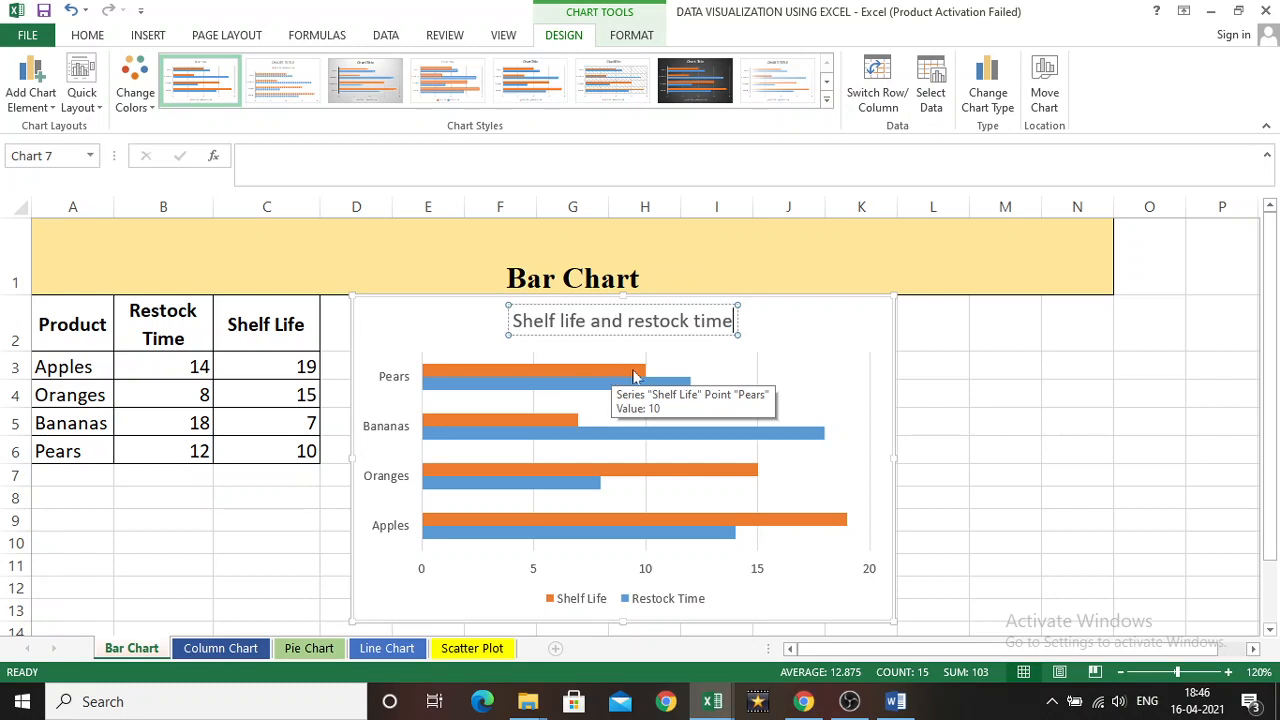
{"action": "left_click", "coordinate": [801, 330]}
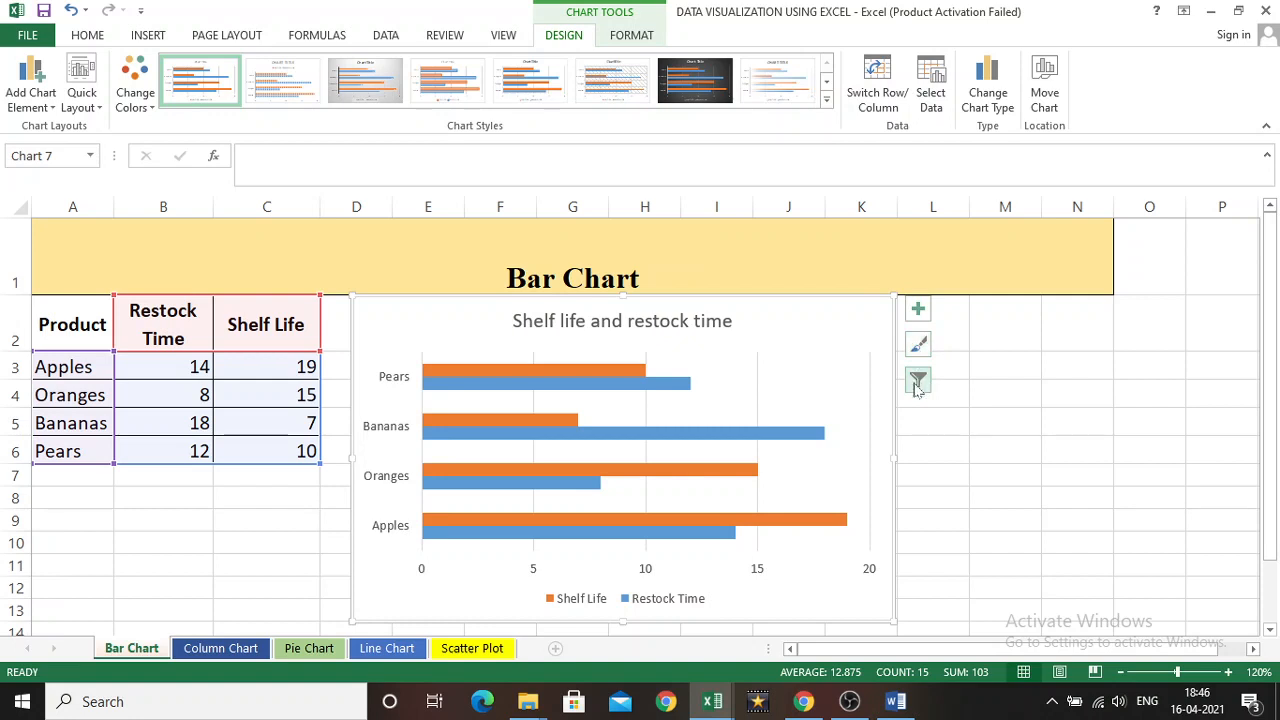
Step: Add axis titles to the bar chart and name the horizontal axis "days"
{"action": "left_click", "coordinate": [41, 107]}
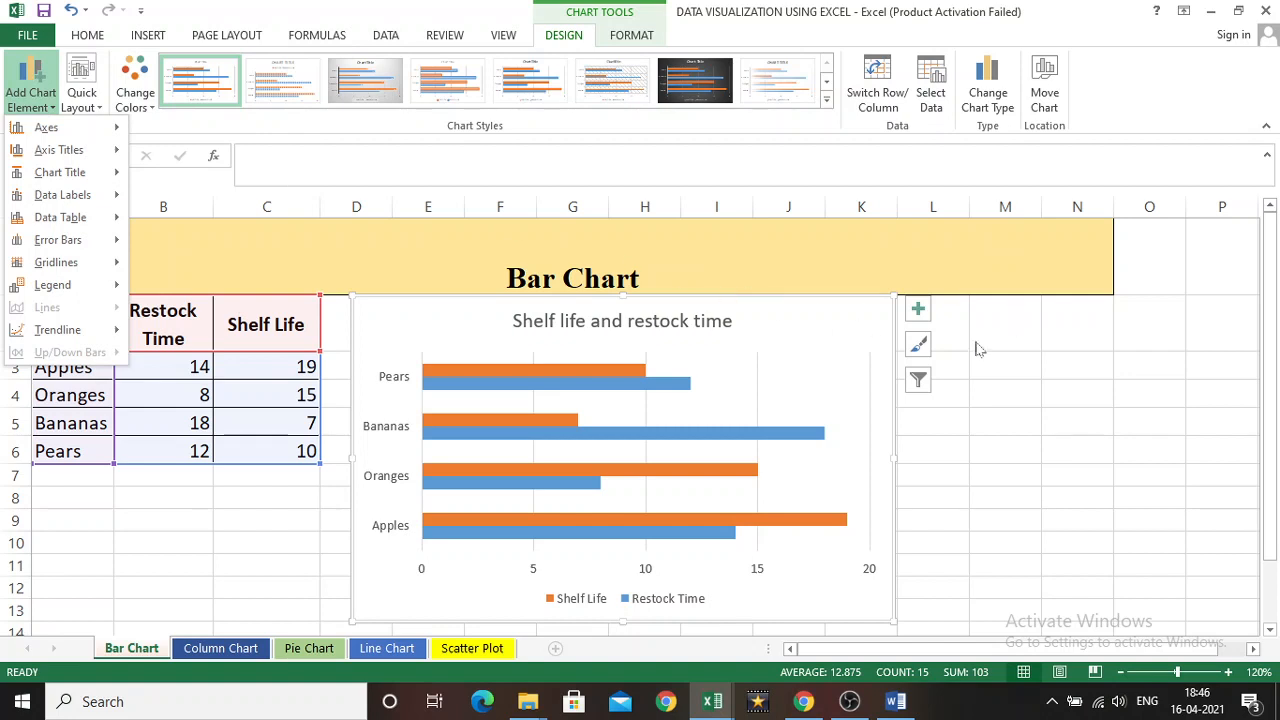
{"action": "left_click", "coordinate": [917, 309]}
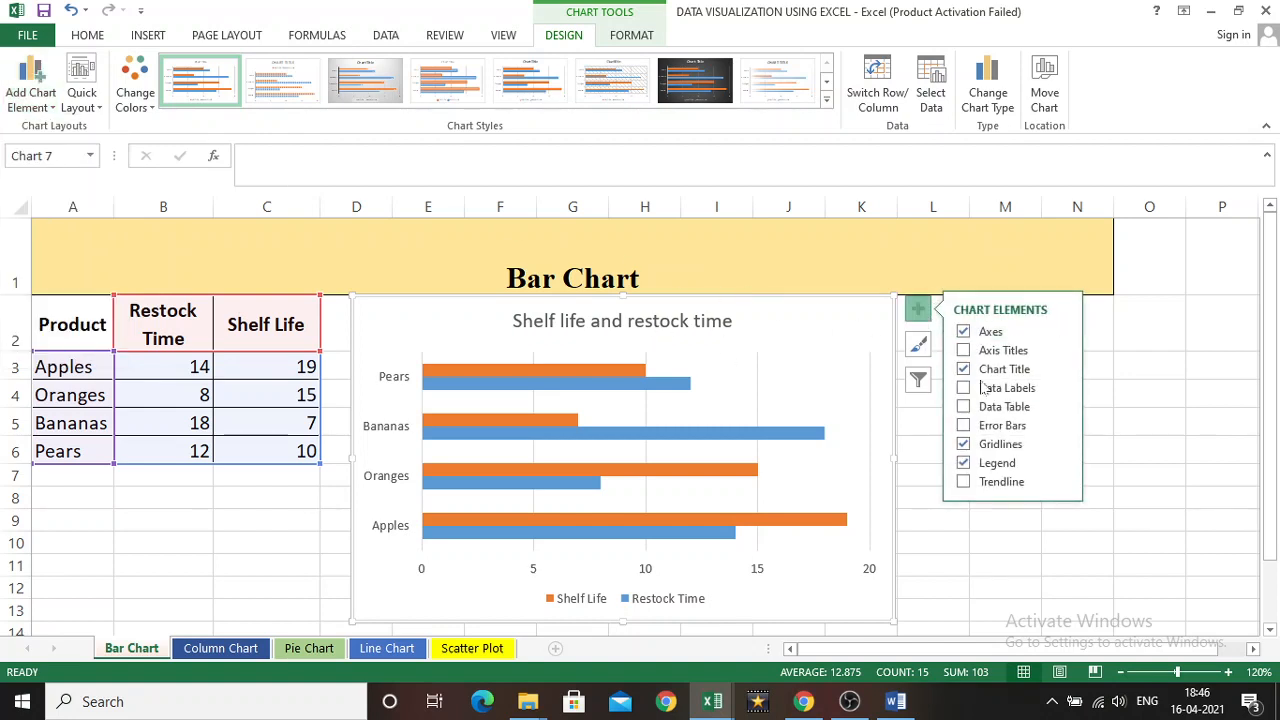
{"action": "left_click", "coordinate": [963, 350]}
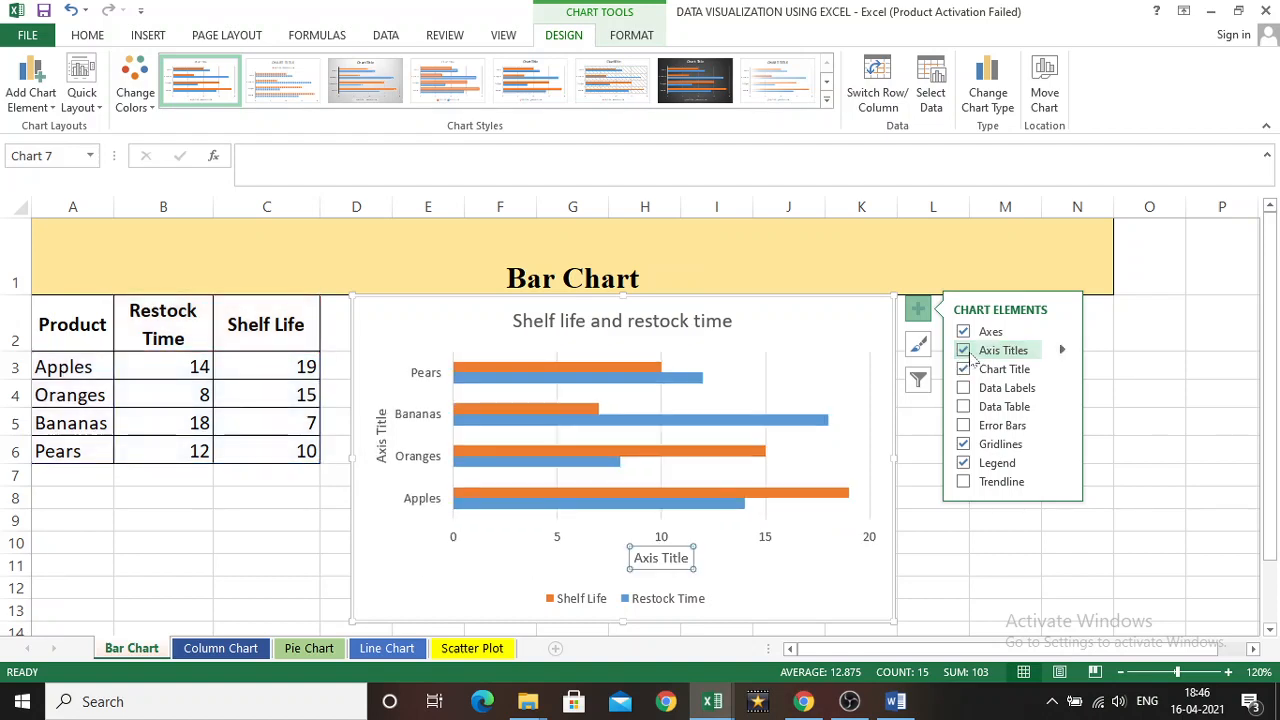
{"action": "left_click", "coordinate": [648, 563]}
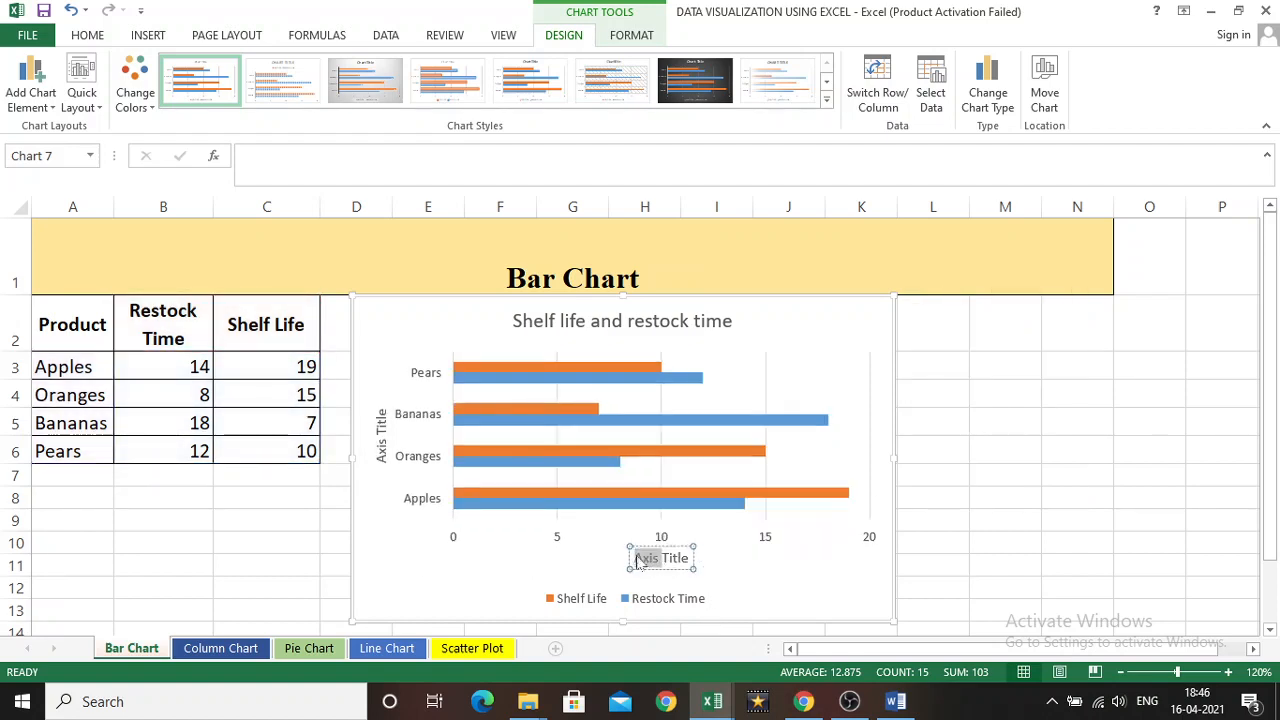
{"action": "left_click_drag", "start_coordinate": [634, 560], "coordinate": [706, 559]}
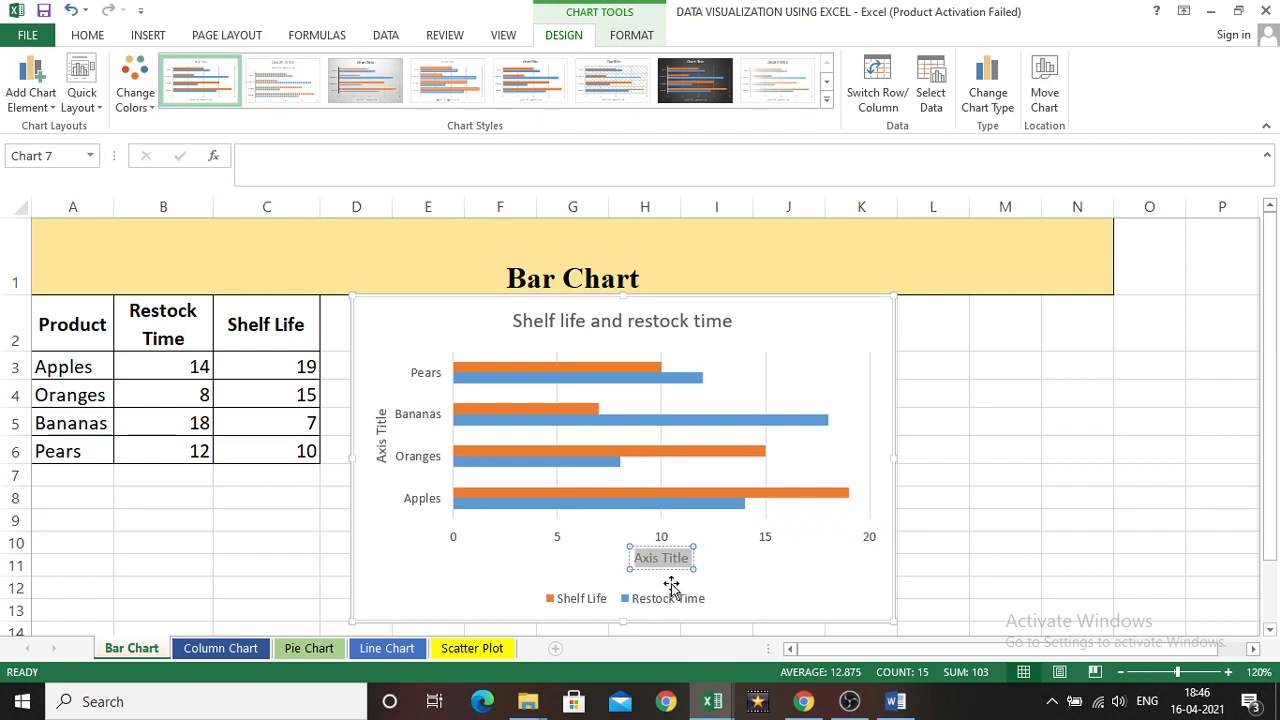
{"action": "type", "text": "days"}
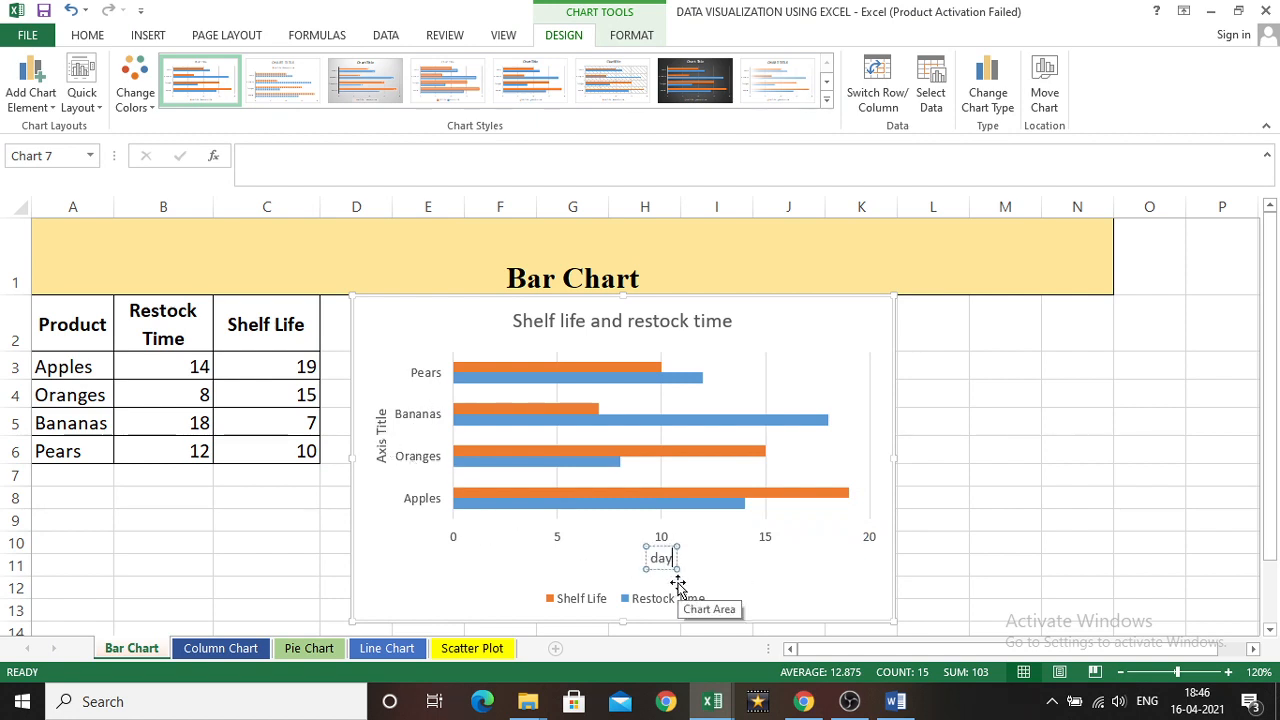
Step: Replace the vertical axis title of the bar chart with "Product"
{"action": "left_click", "coordinate": [380, 437]}
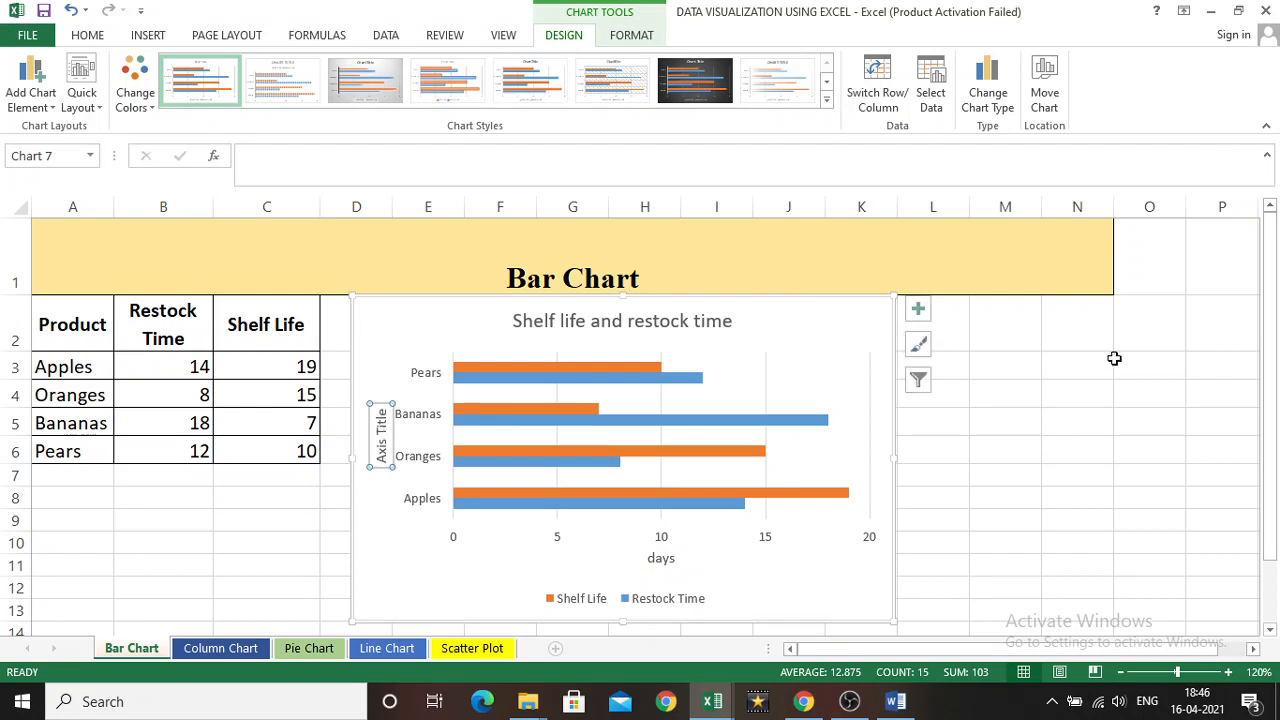
{"action": "left_click", "coordinate": [381, 444]}
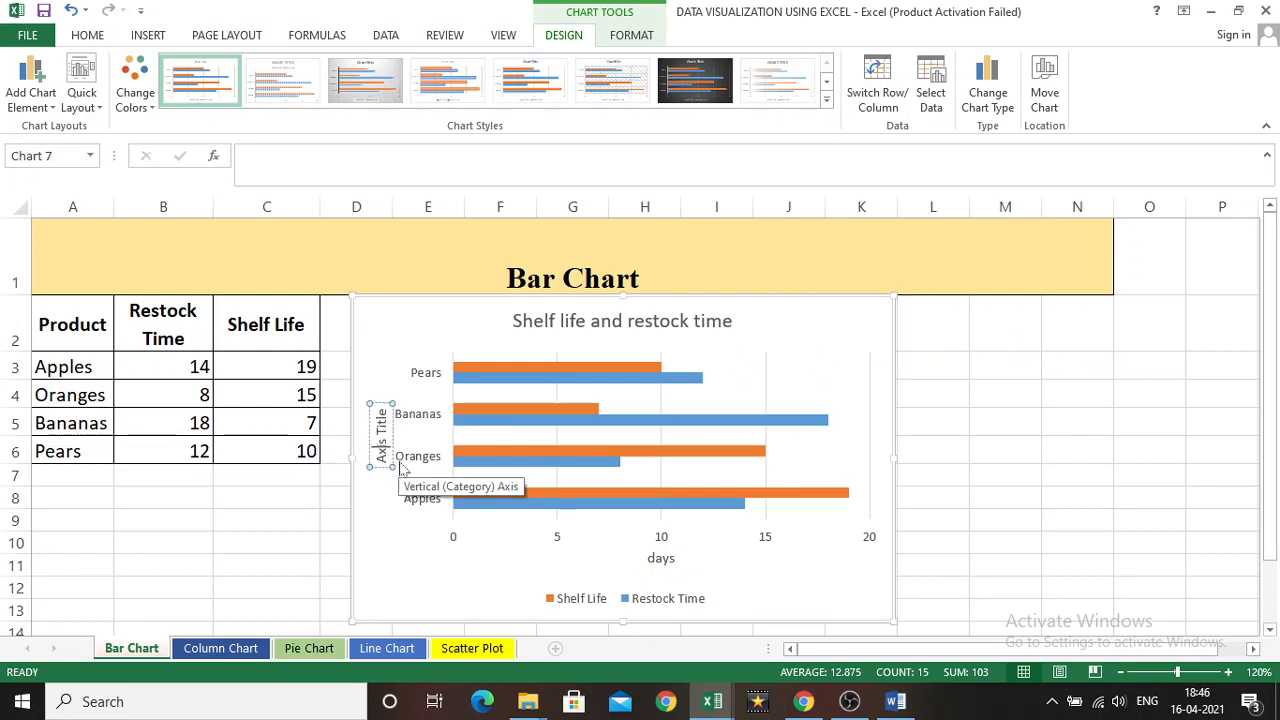
{"action": "key", "text": "Delete"}
{"action": "key", "text": "Delete"}
{"action": "key", "text": "Delete"}
{"action": "key", "text": "Delete"}
{"action": "key", "text": "Delete"}
{"action": "key", "text": "Delete"}
{"action": "key", "text": "Delete"}
{"action": "key", "text": "Delete"}
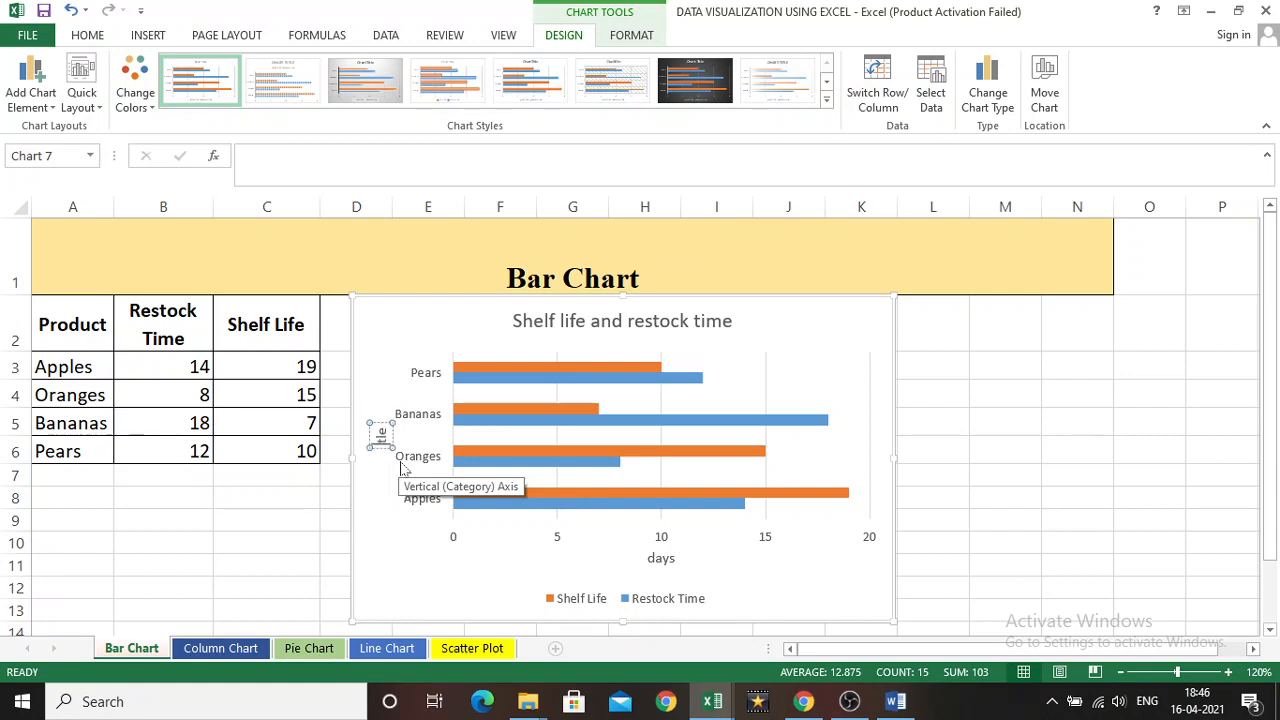
{"action": "key", "text": "Delete"}
{"action": "key", "text": "Delete"}
{"action": "type", "text": "Product"}
{"action": "left_click", "coordinate": [503, 574]}
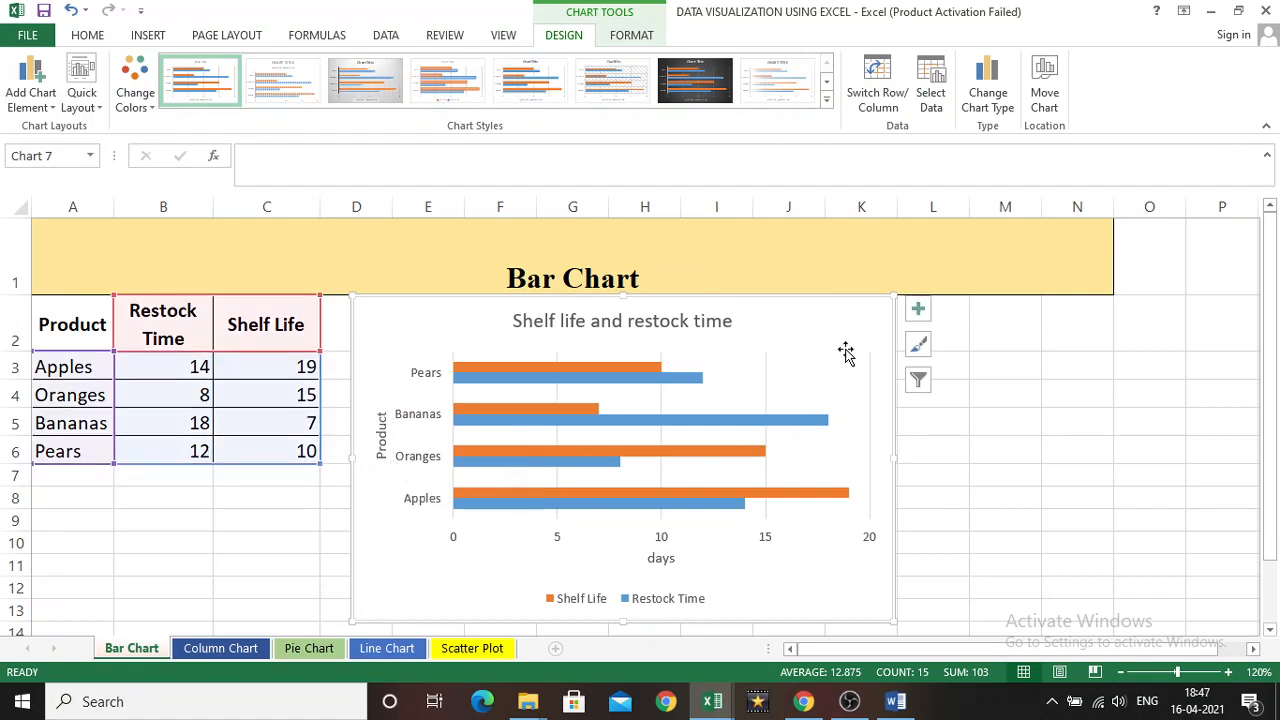
Step: Add data labels and a data table to the bar chart
{"action": "left_click", "coordinate": [918, 325]}
{"action": "left_click", "coordinate": [857, 329]}
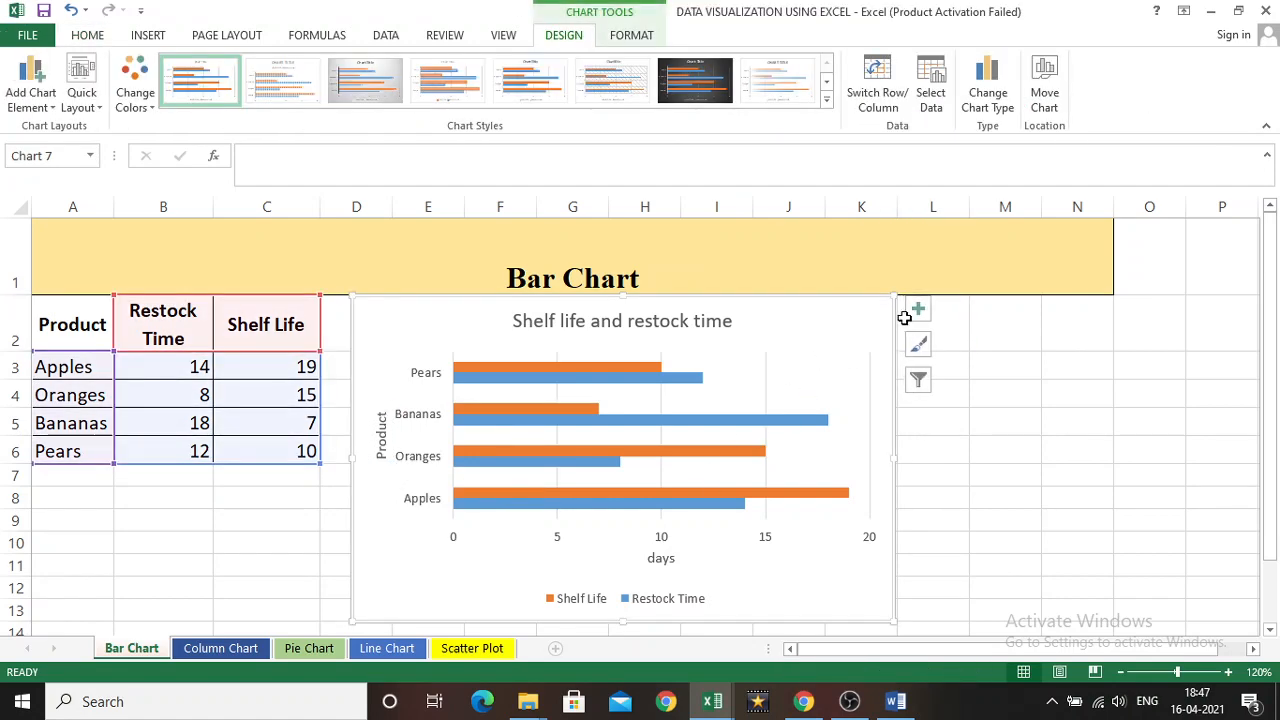
{"action": "left_click", "coordinate": [917, 310]}
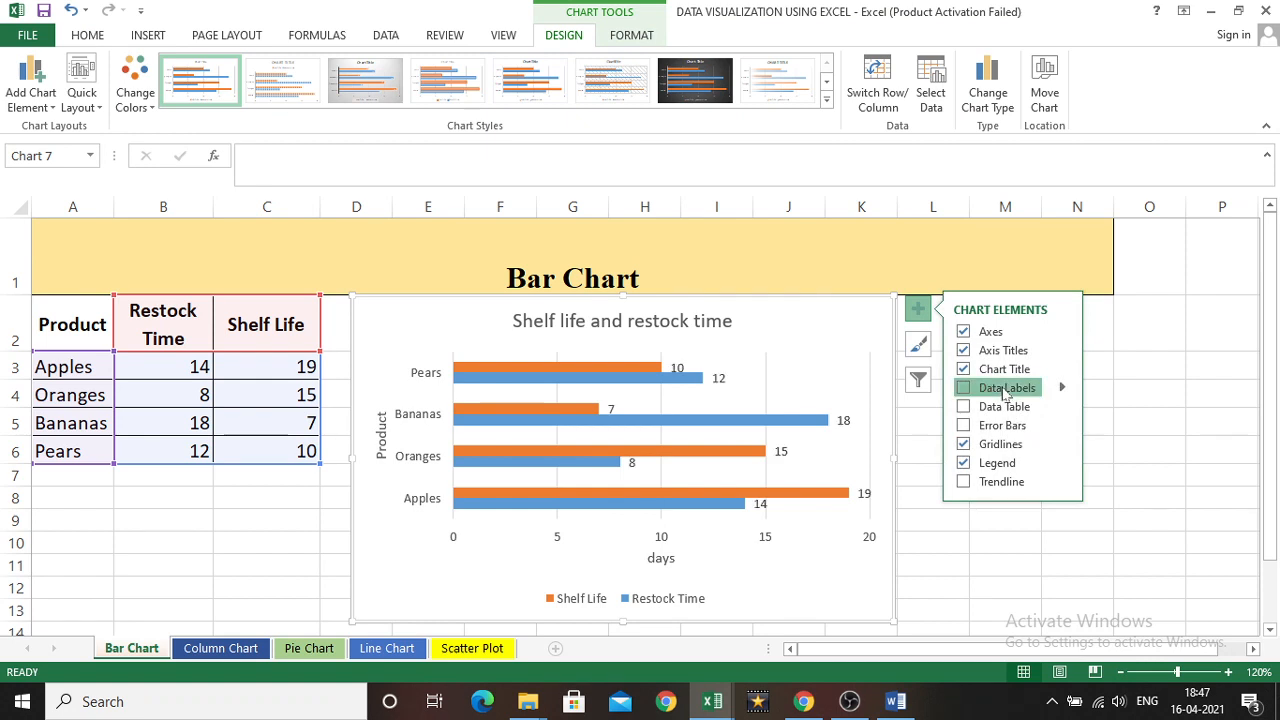
{"action": "left_click", "coordinate": [1005, 394]}
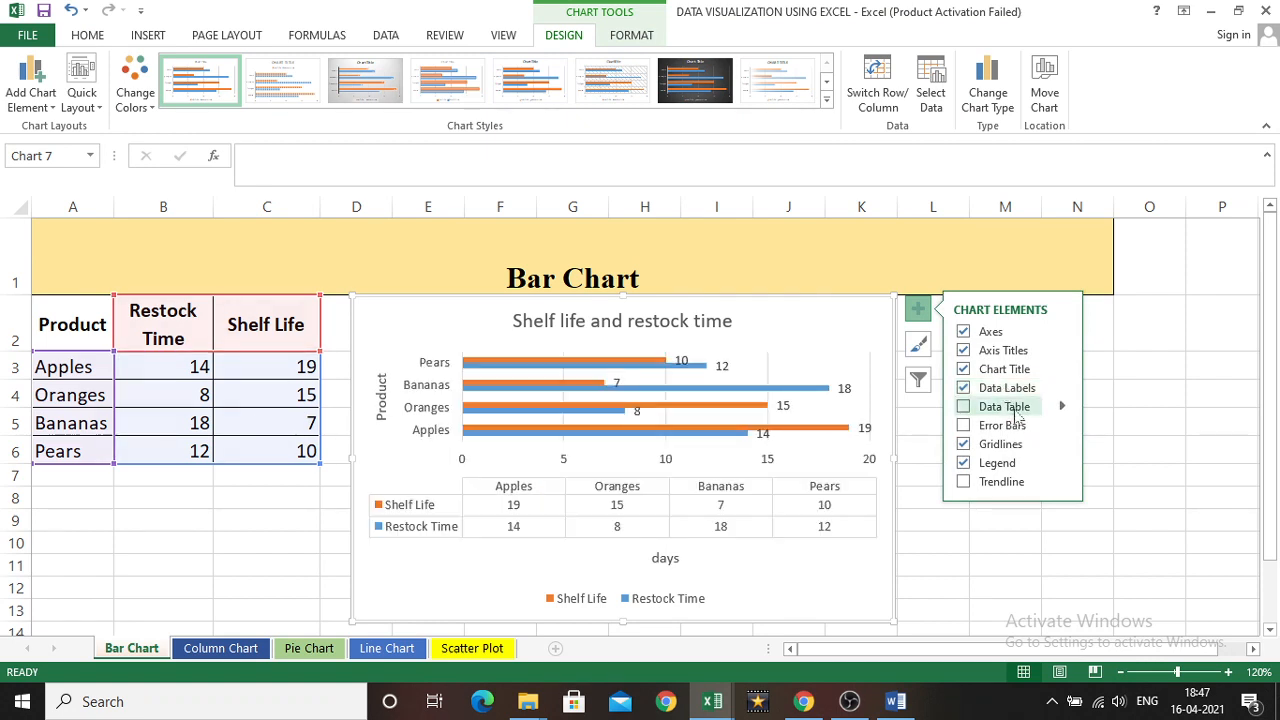
{"action": "left_click", "coordinate": [1018, 410]}
{"action": "left_click", "coordinate": [963, 408]}
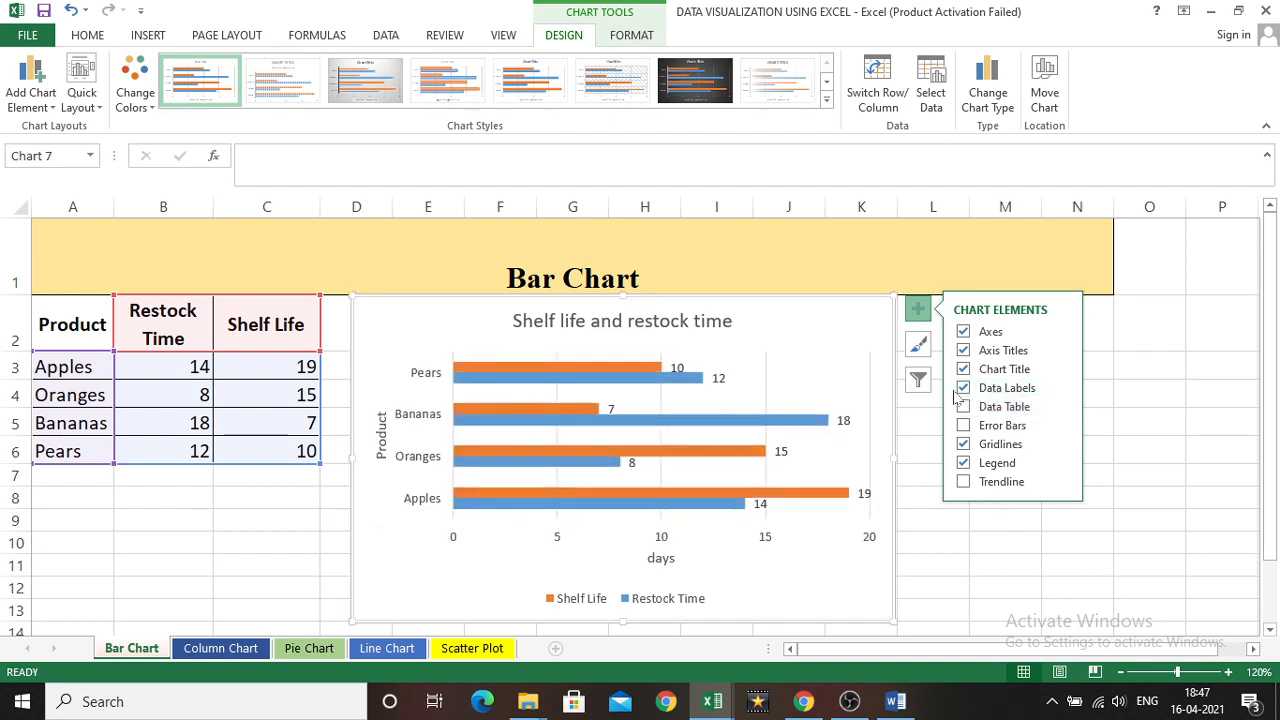
{"action": "left_click", "coordinate": [963, 406]}
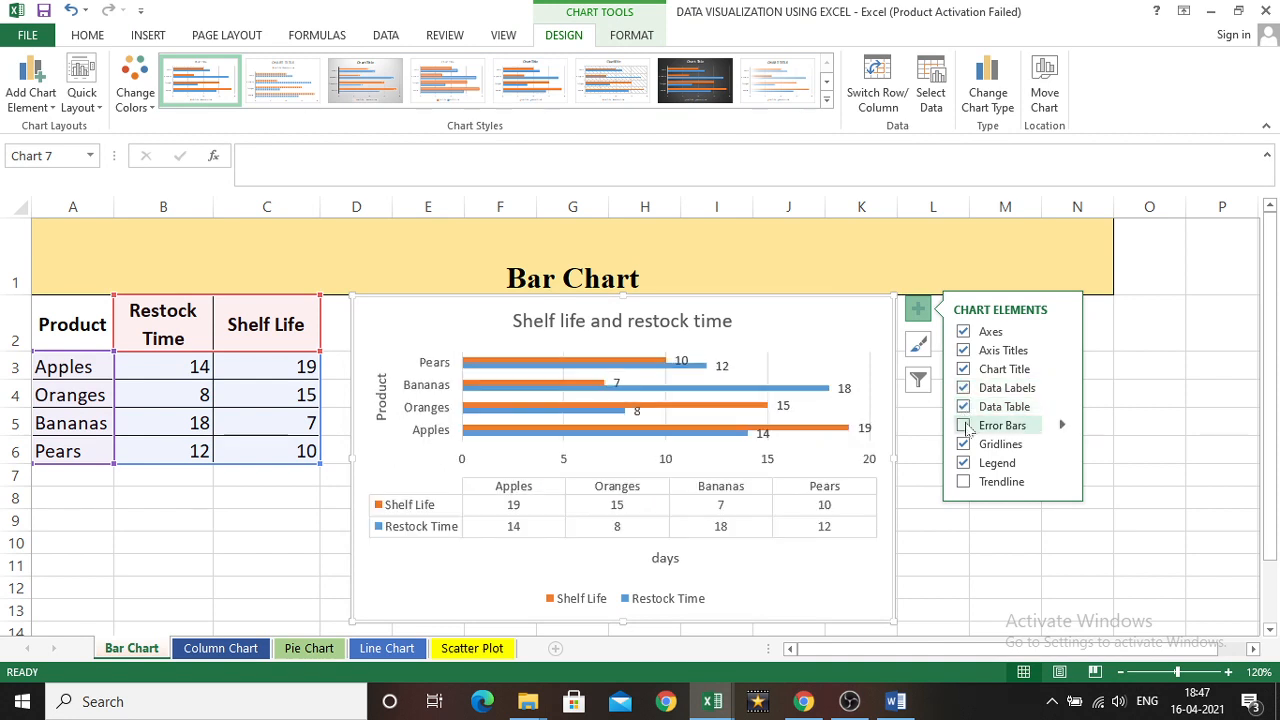
Step: Try the bar chart with error bars and without gridlines
{"action": "left_click", "coordinate": [963, 425]}
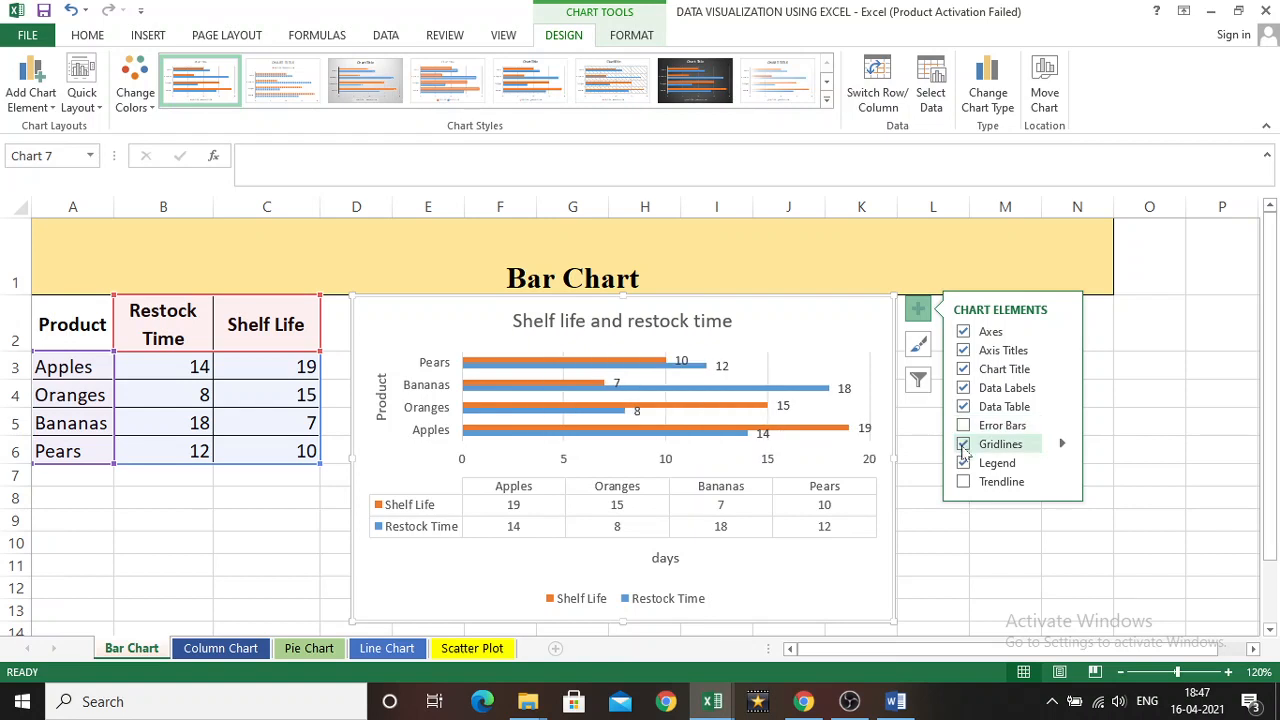
{"action": "left_click", "coordinate": [964, 446]}
{"action": "left_click", "coordinate": [964, 446]}
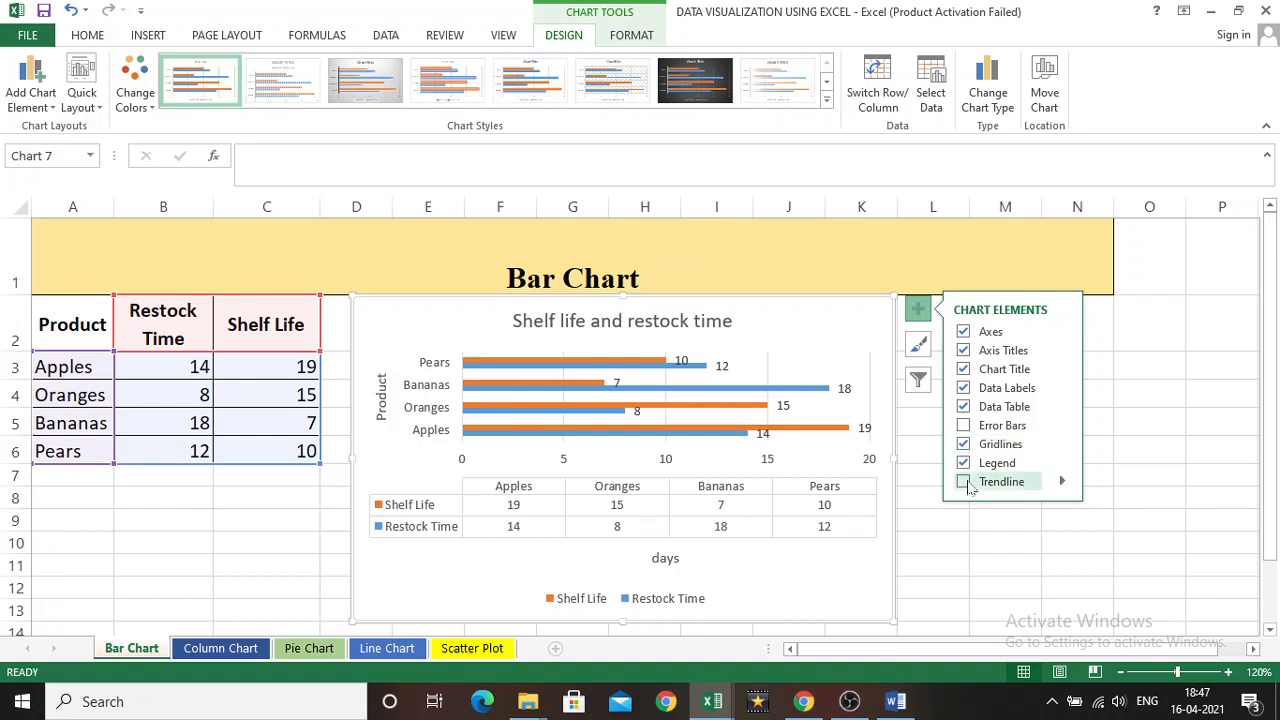
Step: Apply the last style of the chart style gallery to the bar chart, leaving out a trendline
{"action": "left_click", "coordinate": [966, 484]}
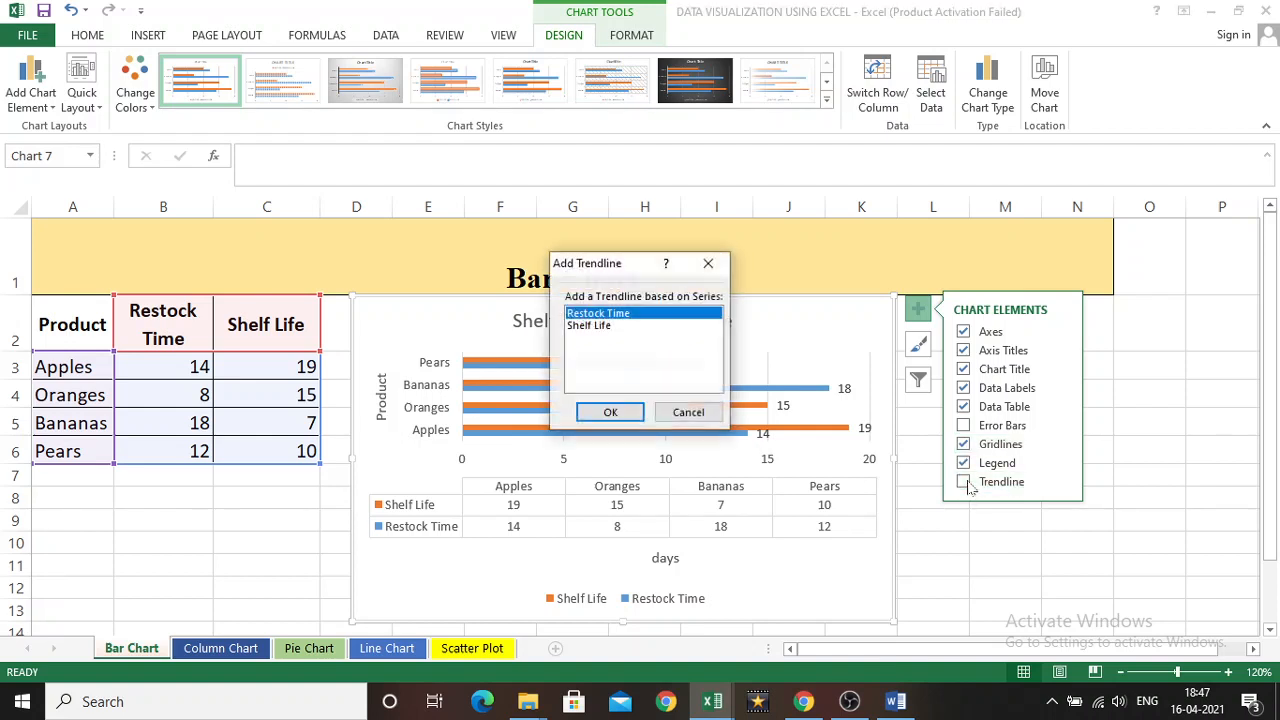
{"action": "left_click", "coordinate": [688, 413]}
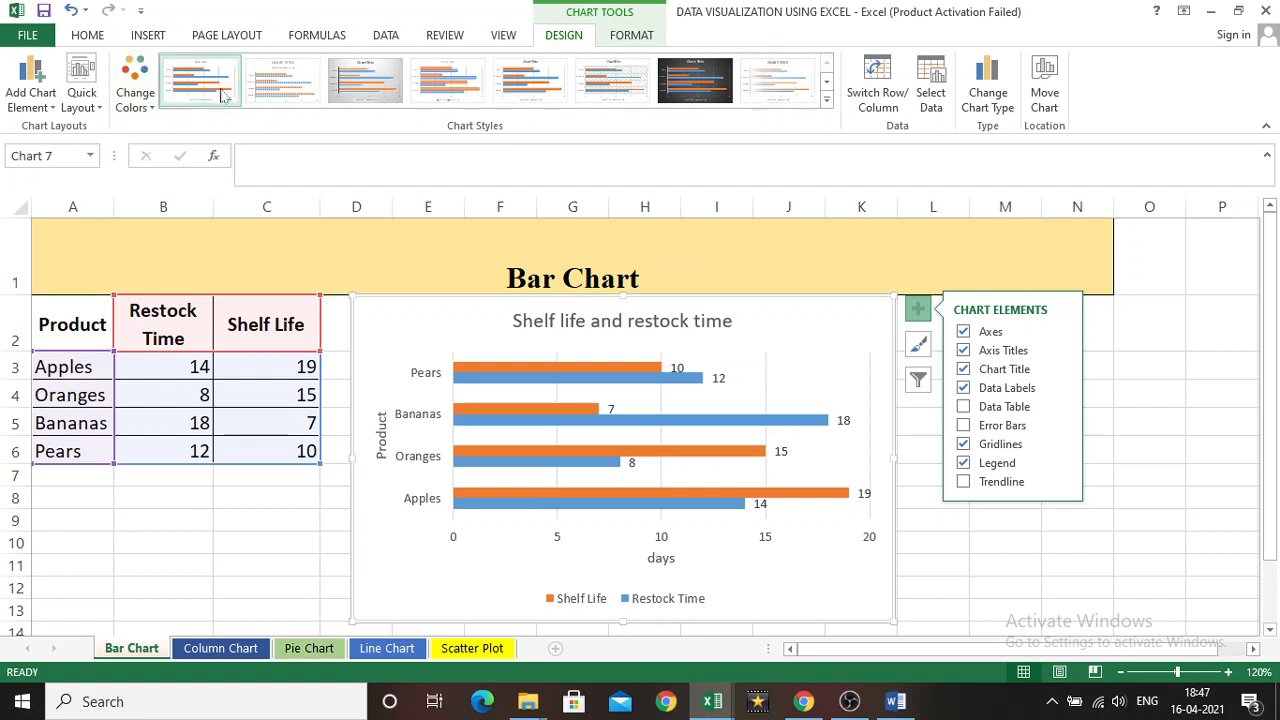
{"action": "left_click", "coordinate": [270, 93]}
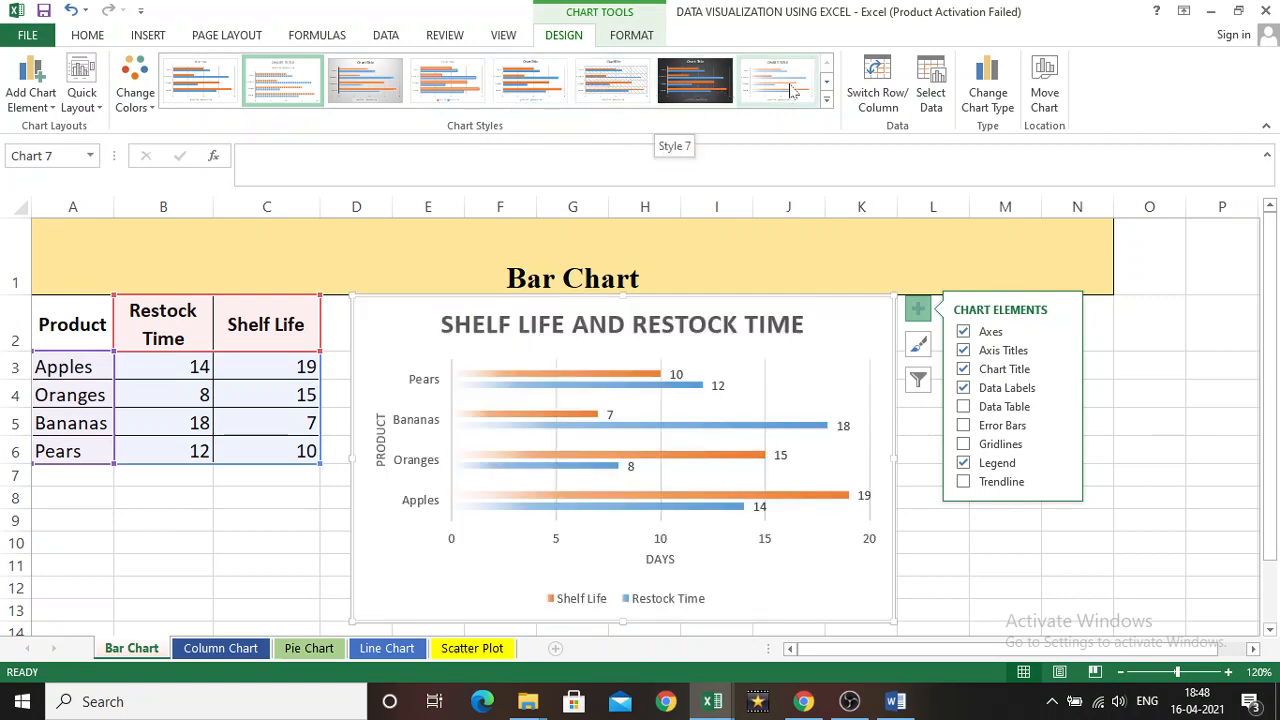
{"action": "left_click", "coordinate": [826, 100]}
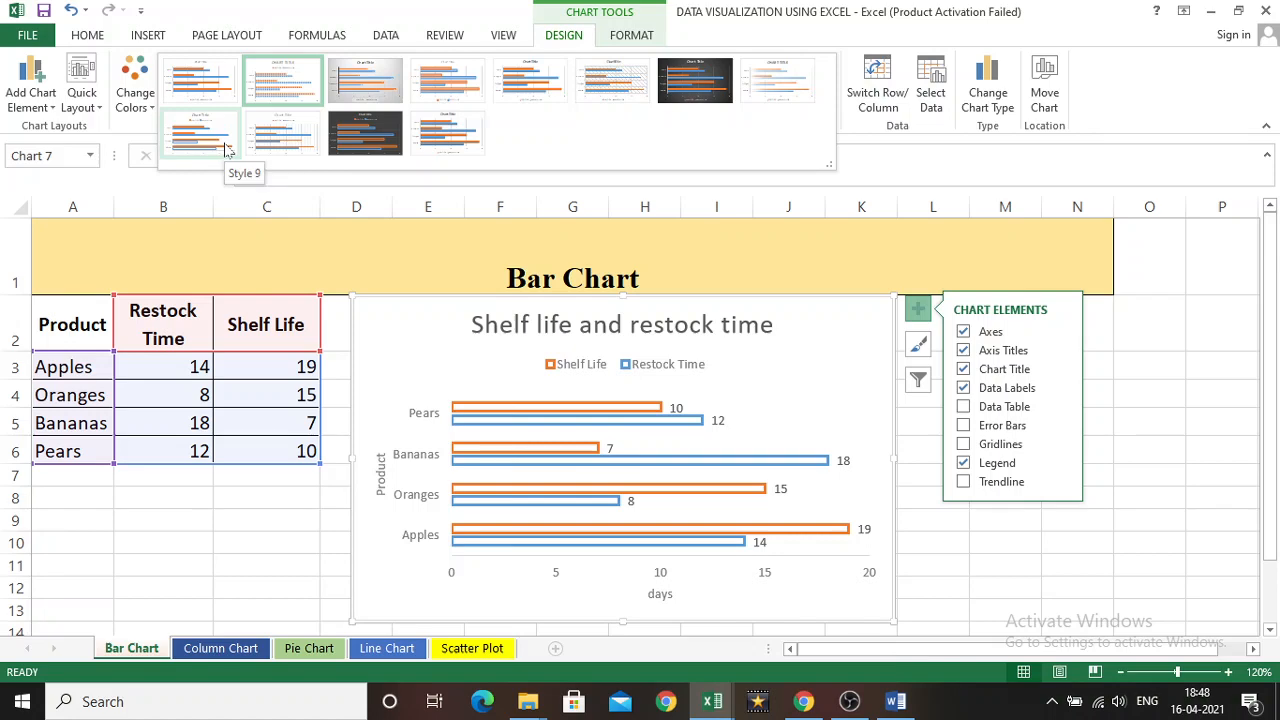
{"action": "left_click", "coordinate": [445, 141]}
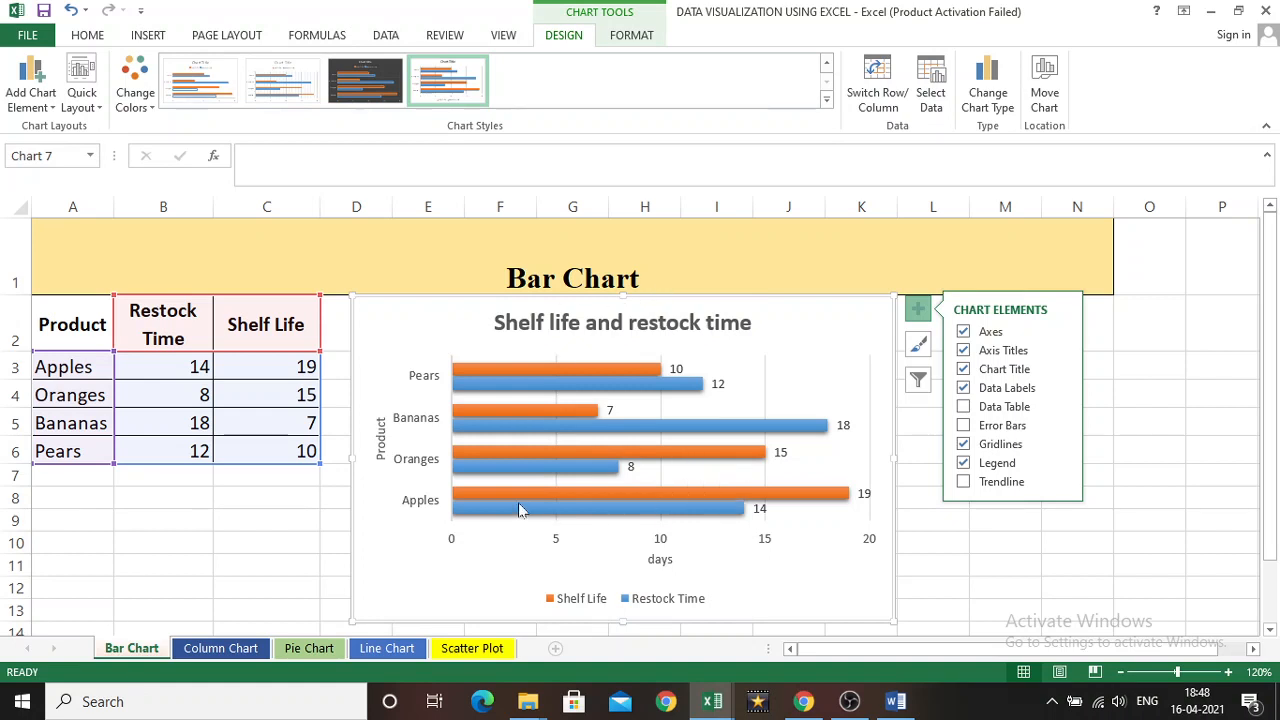
{"action": "mouse_move", "coordinate": [519, 508]}
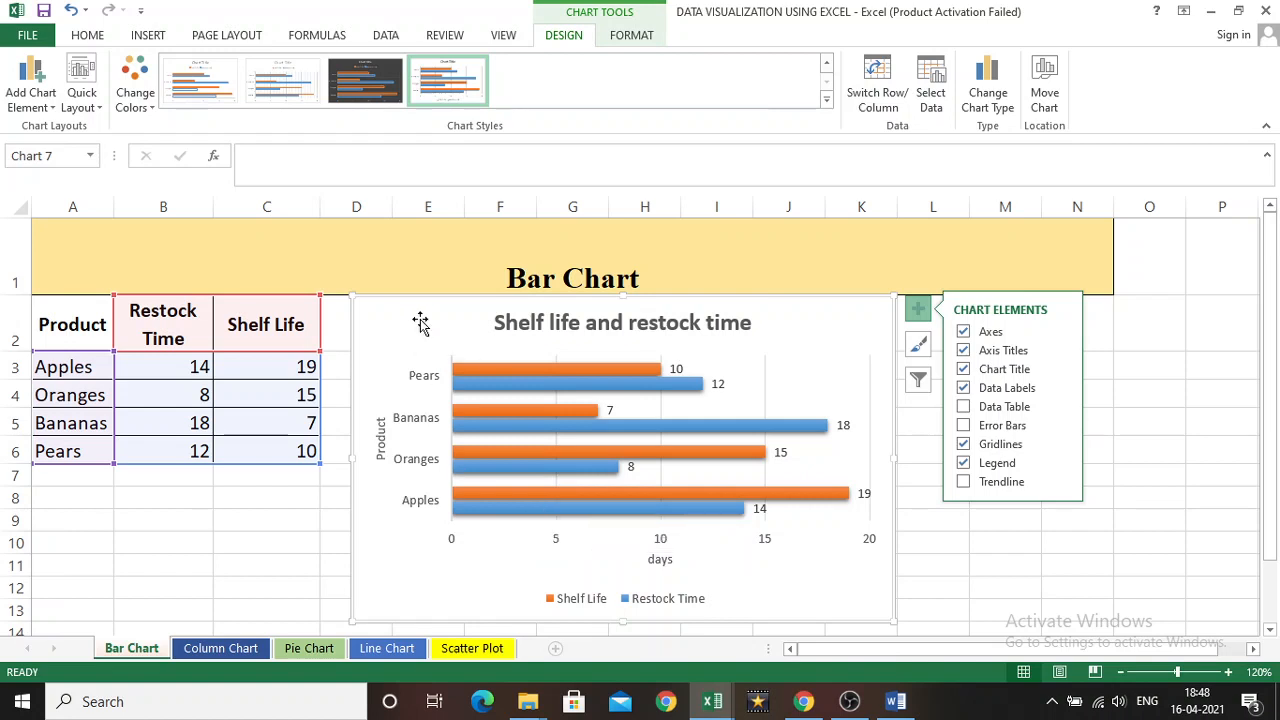
Step: Insert a 3-D clustered column chart from A2:C8 on the Column Chart sheet and move it below the heading, beside the table
{"action": "left_click", "coordinate": [224, 648]}
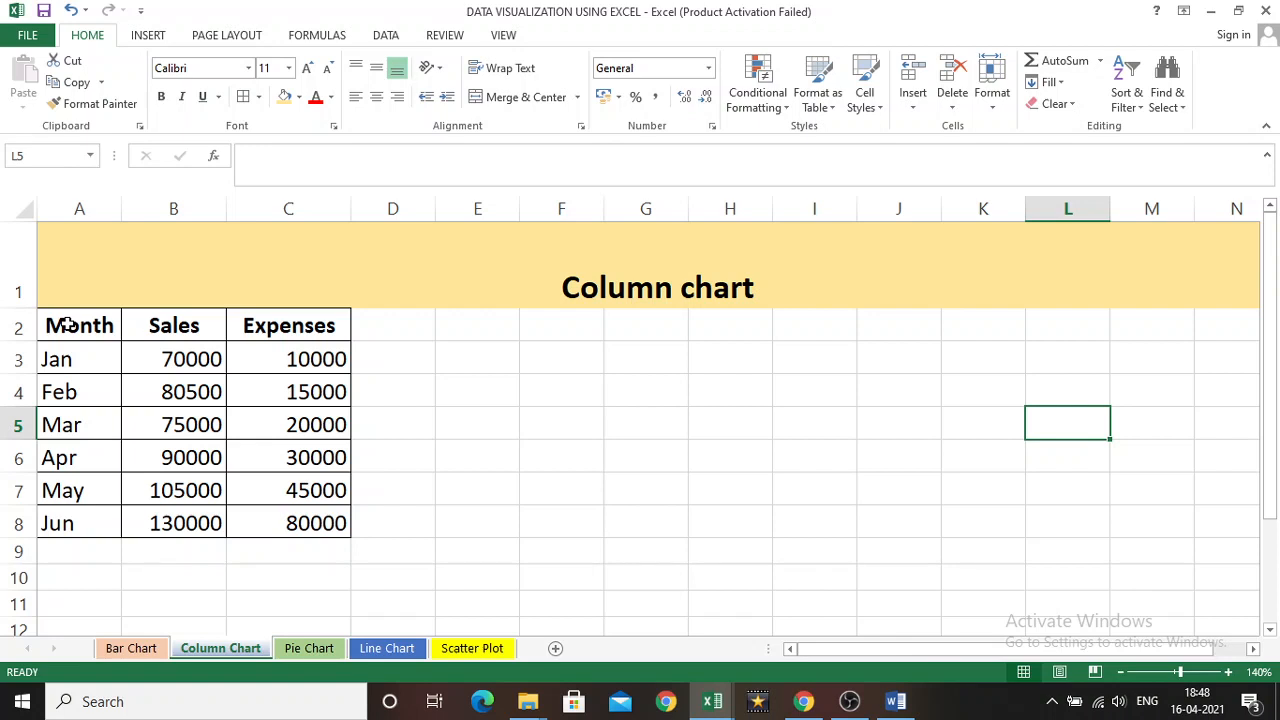
{"action": "left_click_drag", "start_coordinate": [70, 325], "coordinate": [316, 525]}
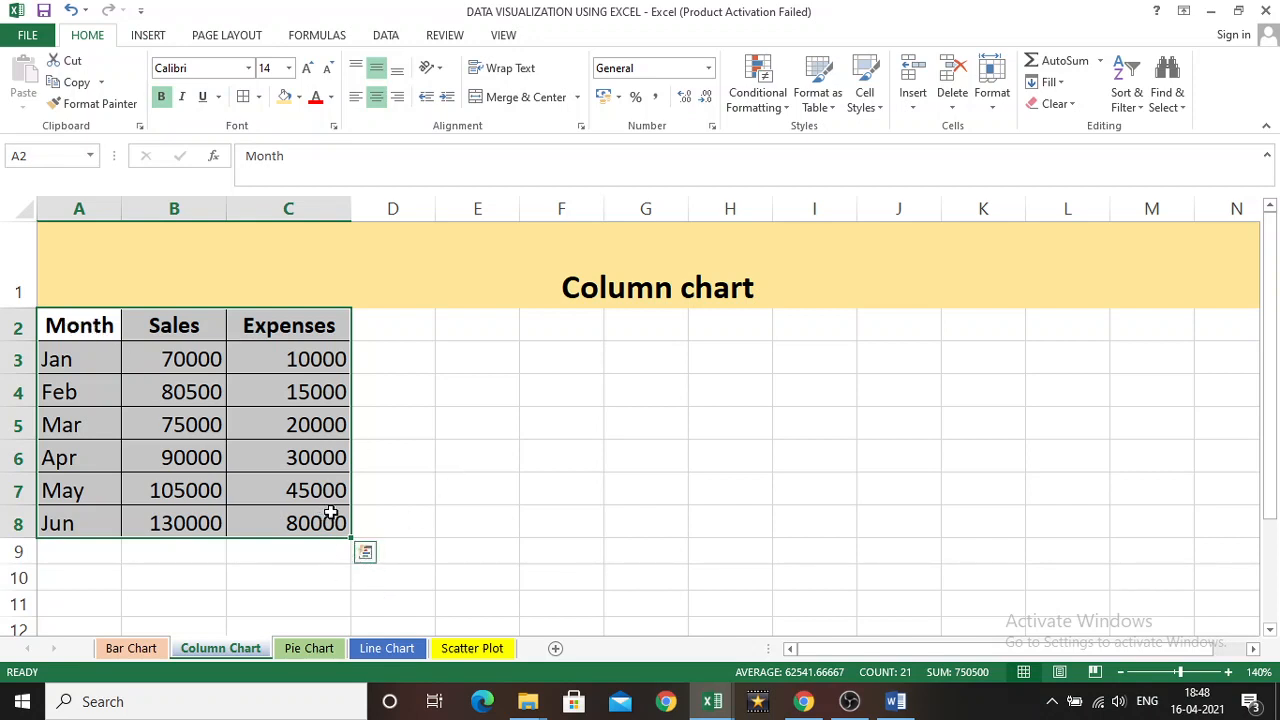
{"action": "left_click", "coordinate": [146, 35]}
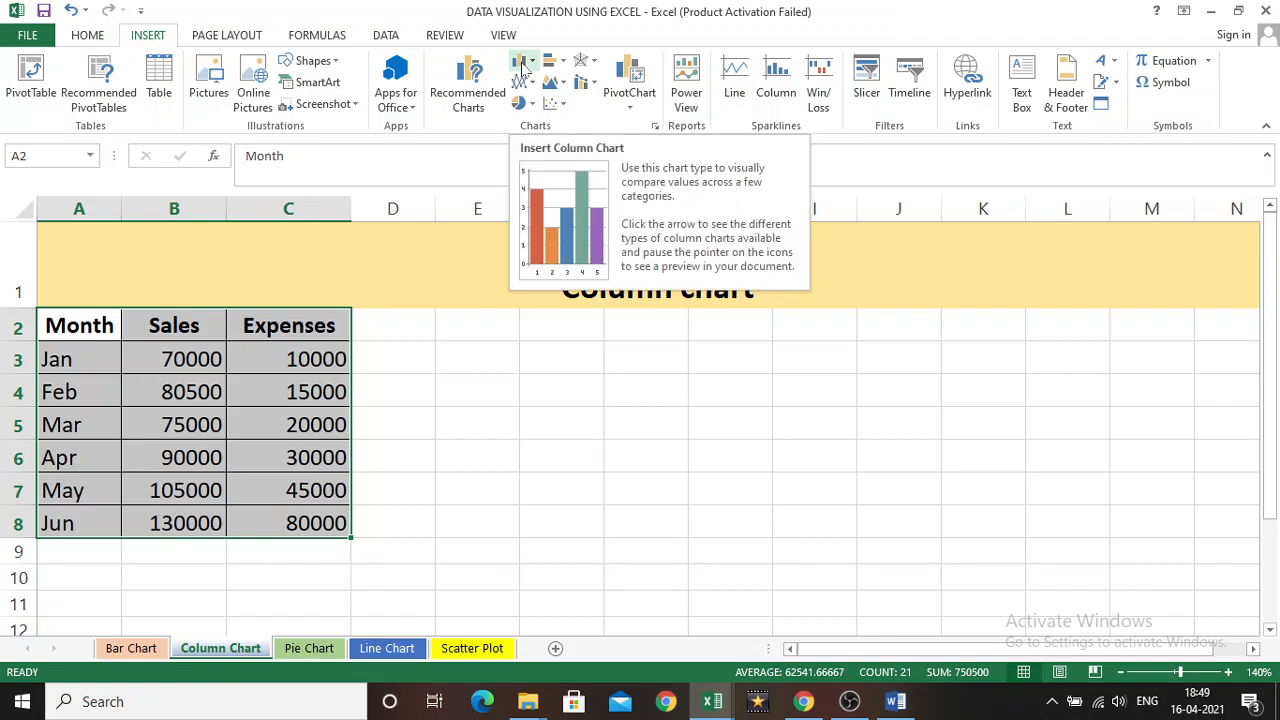
{"action": "left_click", "coordinate": [522, 66]}
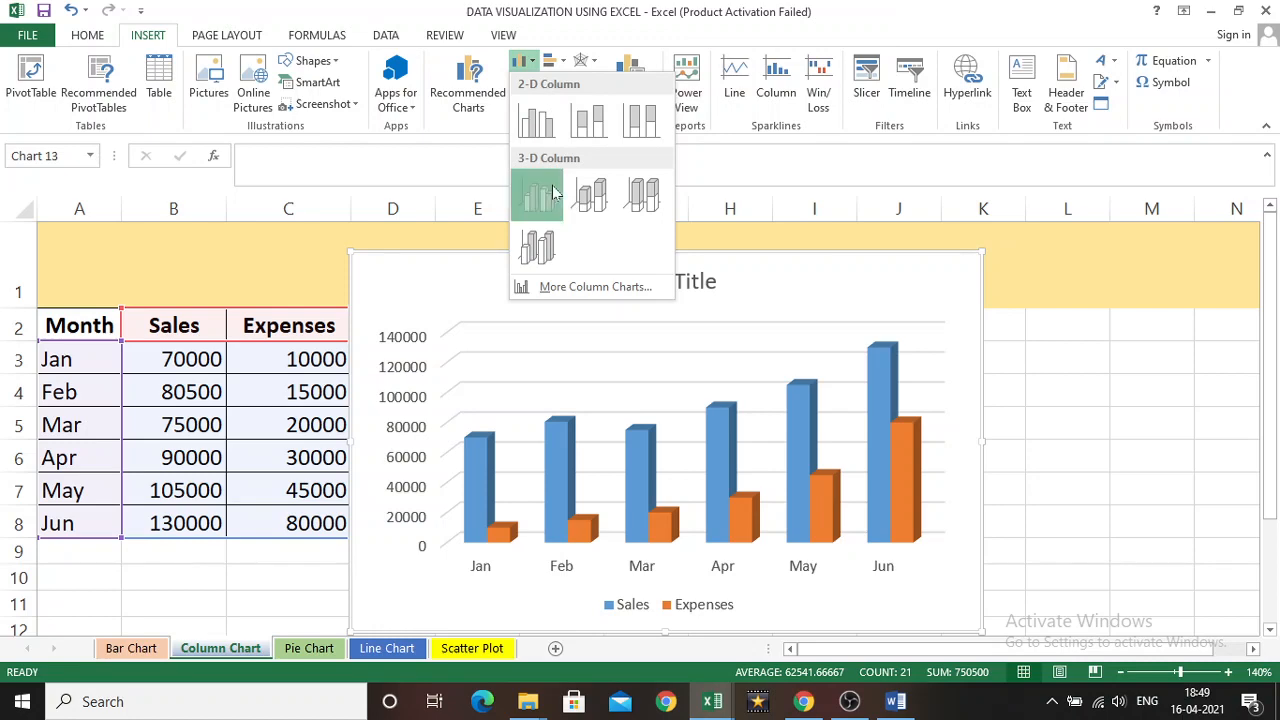
{"action": "left_click", "coordinate": [540, 195]}
{"action": "mouse_move", "coordinate": [511, 279]}
{"action": "left_mouse_down"}
{"action": "mouse_move", "coordinate": [580, 277]}
{"action": "mouse_move", "coordinate": [551, 254]}
{"action": "mouse_move", "coordinate": [556, 343]}
{"action": "mouse_move", "coordinate": [520, 340]}
{"action": "mouse_move", "coordinate": [530, 337]}
{"action": "left_mouse_up"}
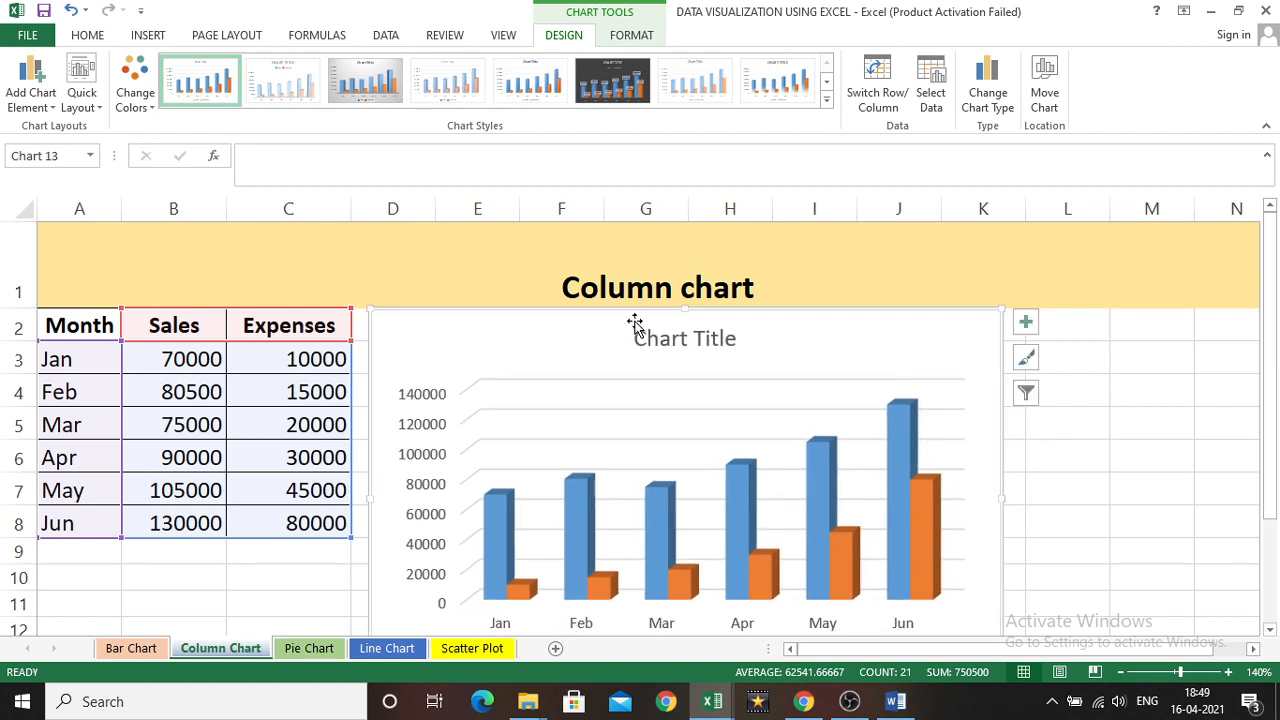
{"action": "left_click", "coordinate": [697, 337]}
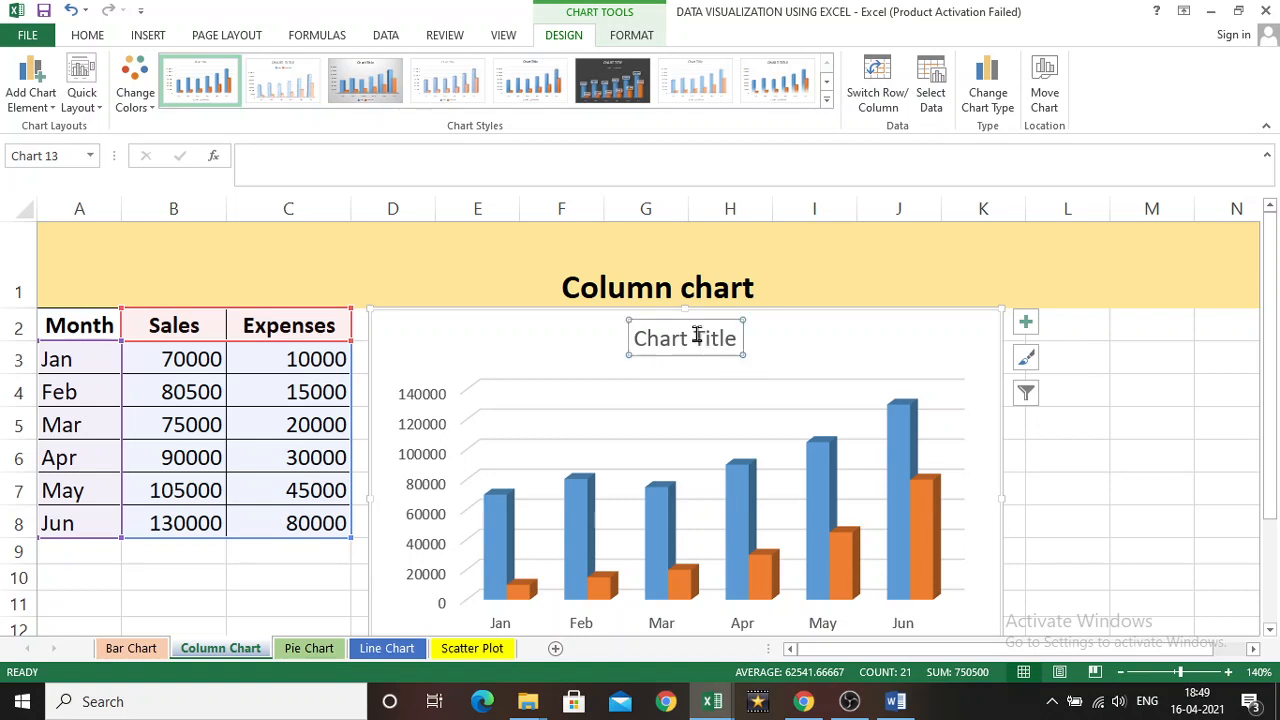
{"action": "left_click", "coordinate": [406, 456]}
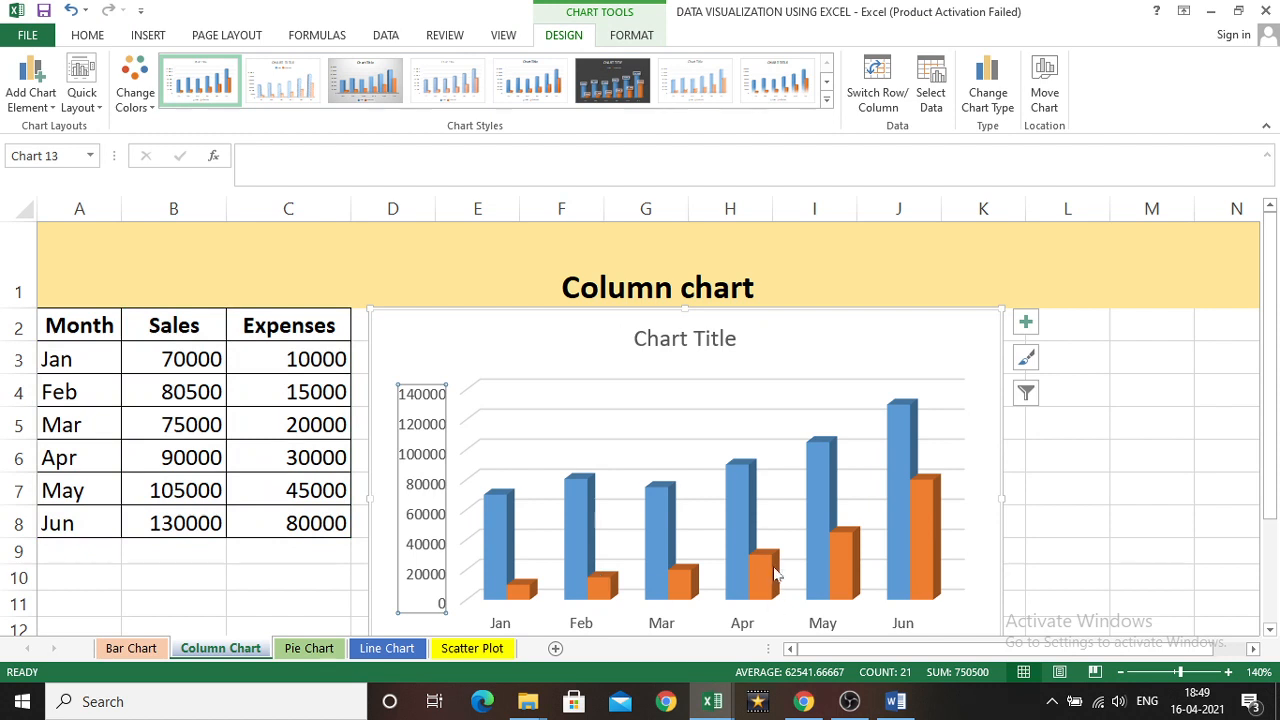
{"action": "left_click", "coordinate": [966, 409]}
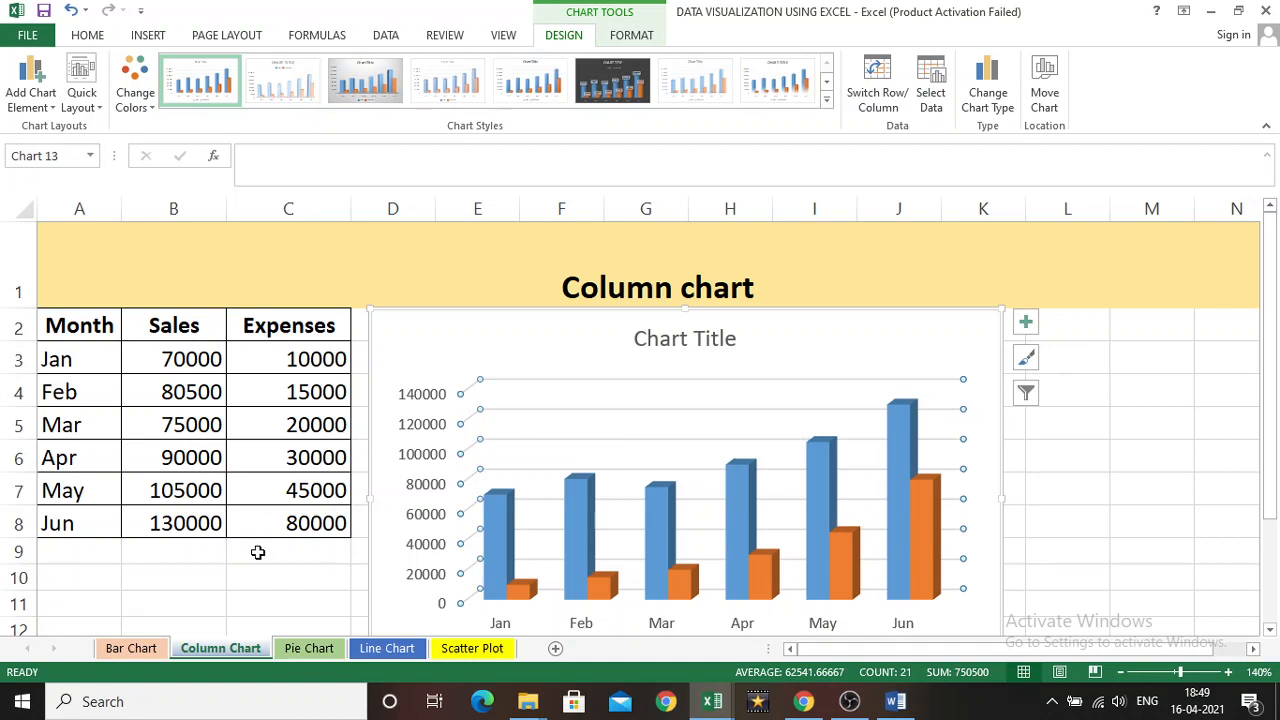
Step: Delete the existing Sales pie chart from the Pie Chart sheet
{"action": "left_click", "coordinate": [322, 648]}
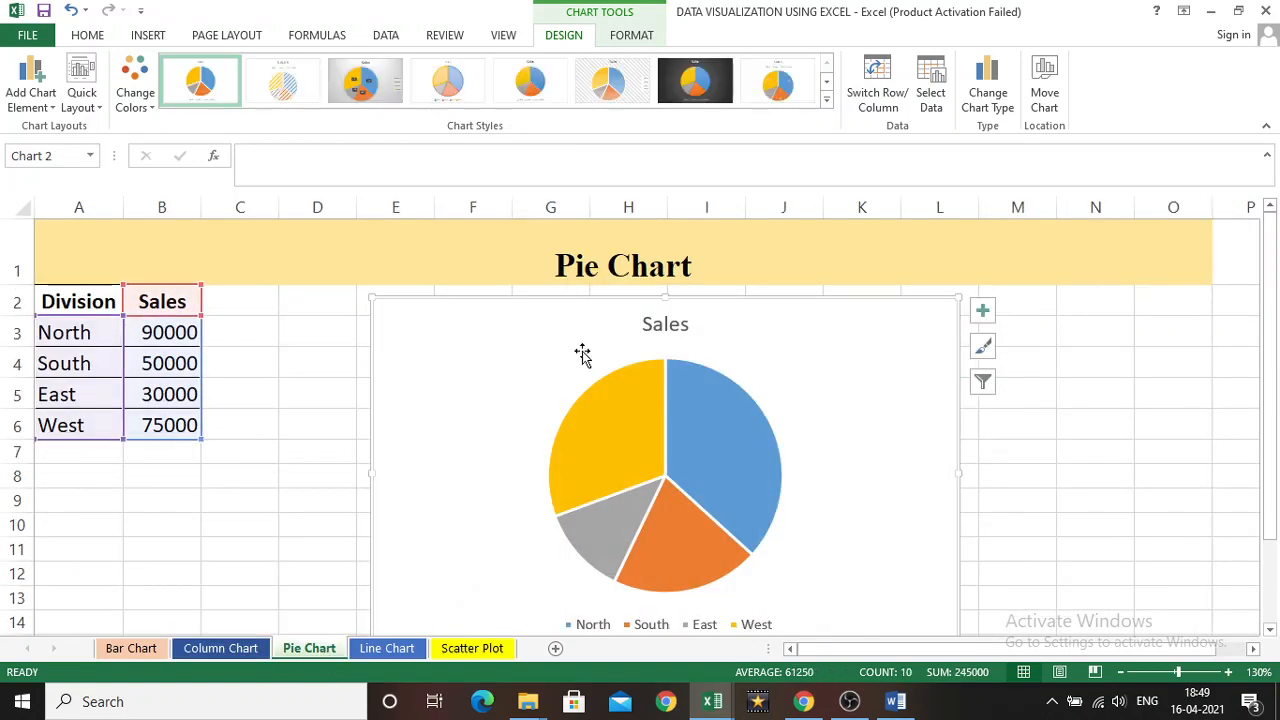
{"action": "key", "text": "Delete"}
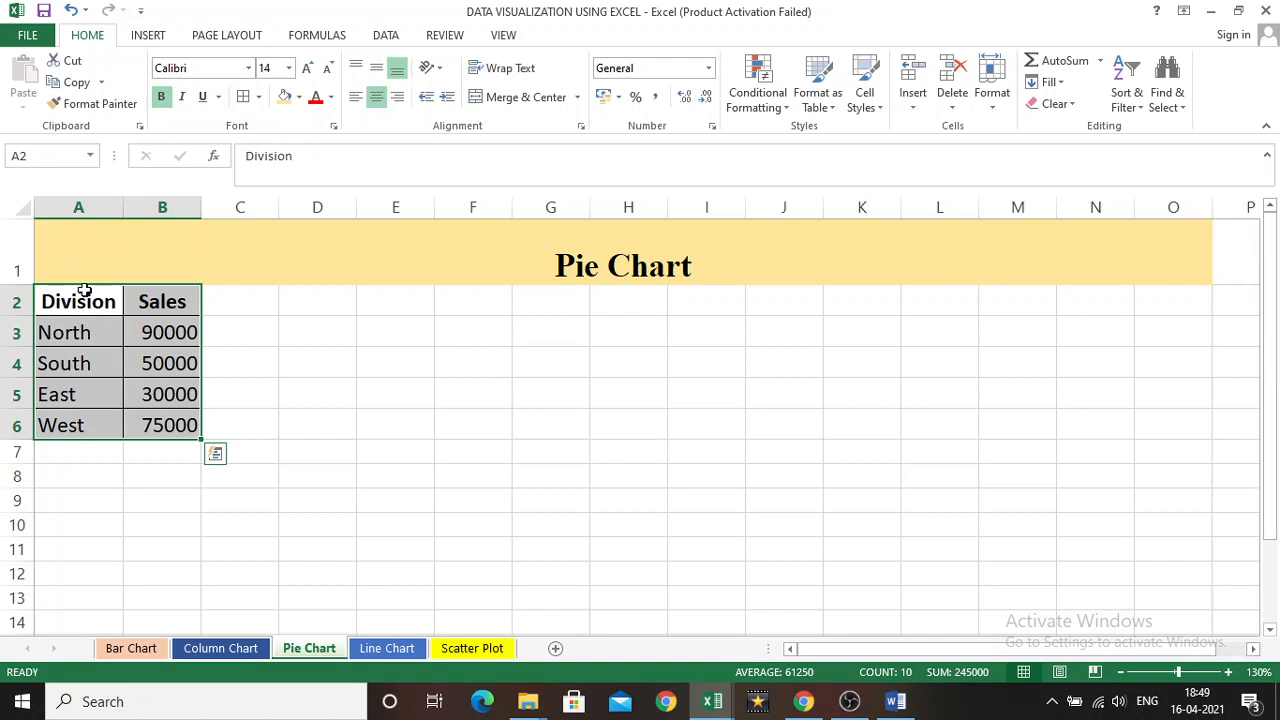
{"action": "left_click", "coordinate": [157, 294]}
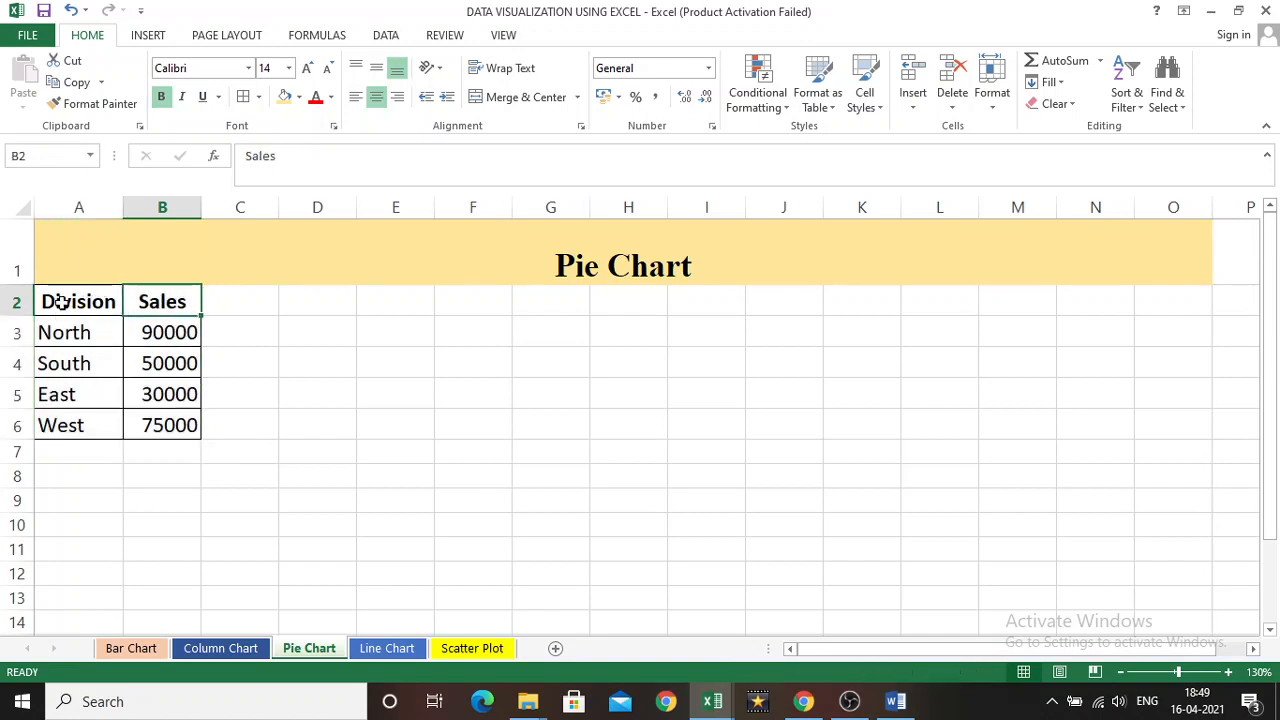
Step: Insert a 3-D pie chart from the Division and Sales data in A2:B6 and move it below the heading, closer to the table
{"action": "left_click_drag", "start_coordinate": [57, 300], "coordinate": [164, 426]}
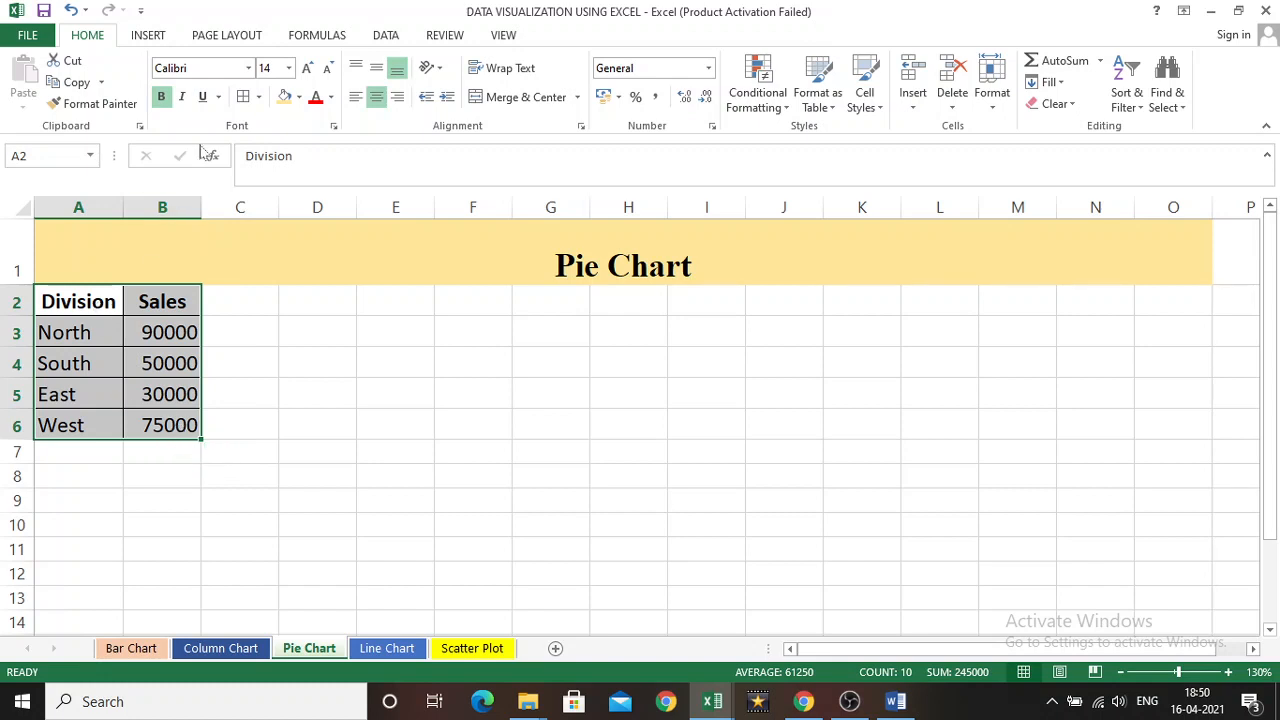
{"action": "left_click", "coordinate": [147, 37]}
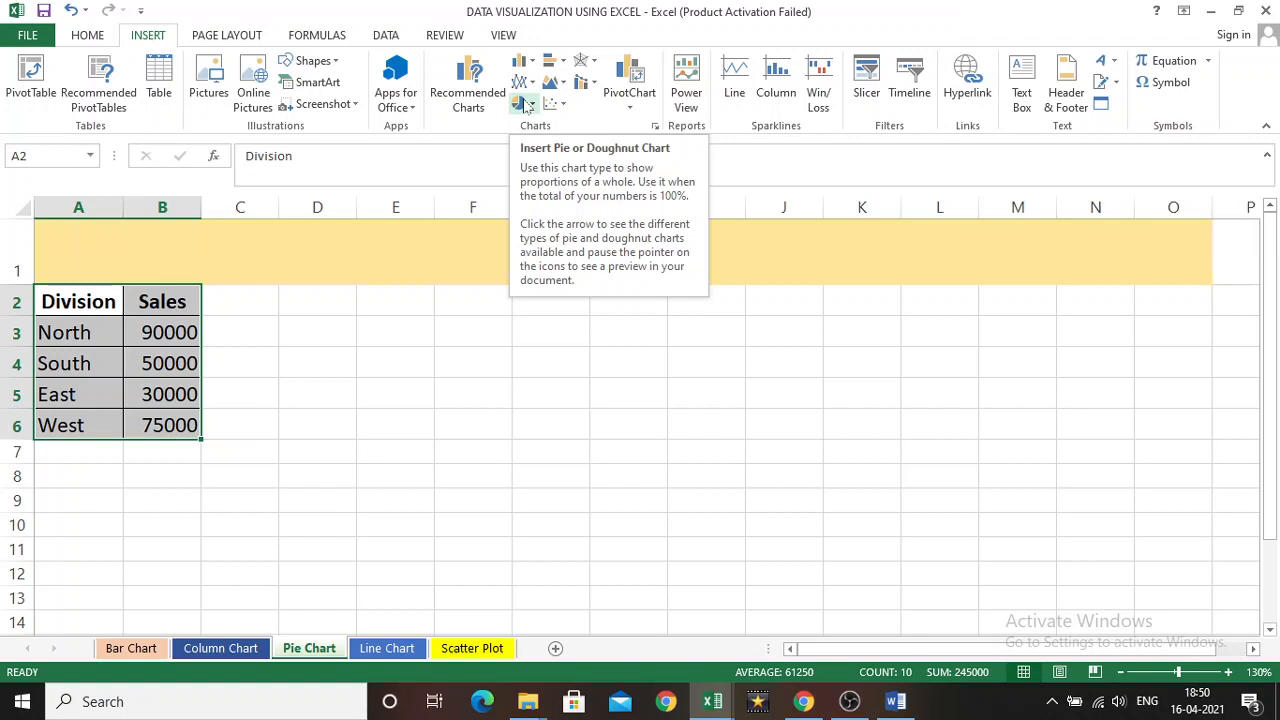
{"action": "left_click", "coordinate": [527, 105]}
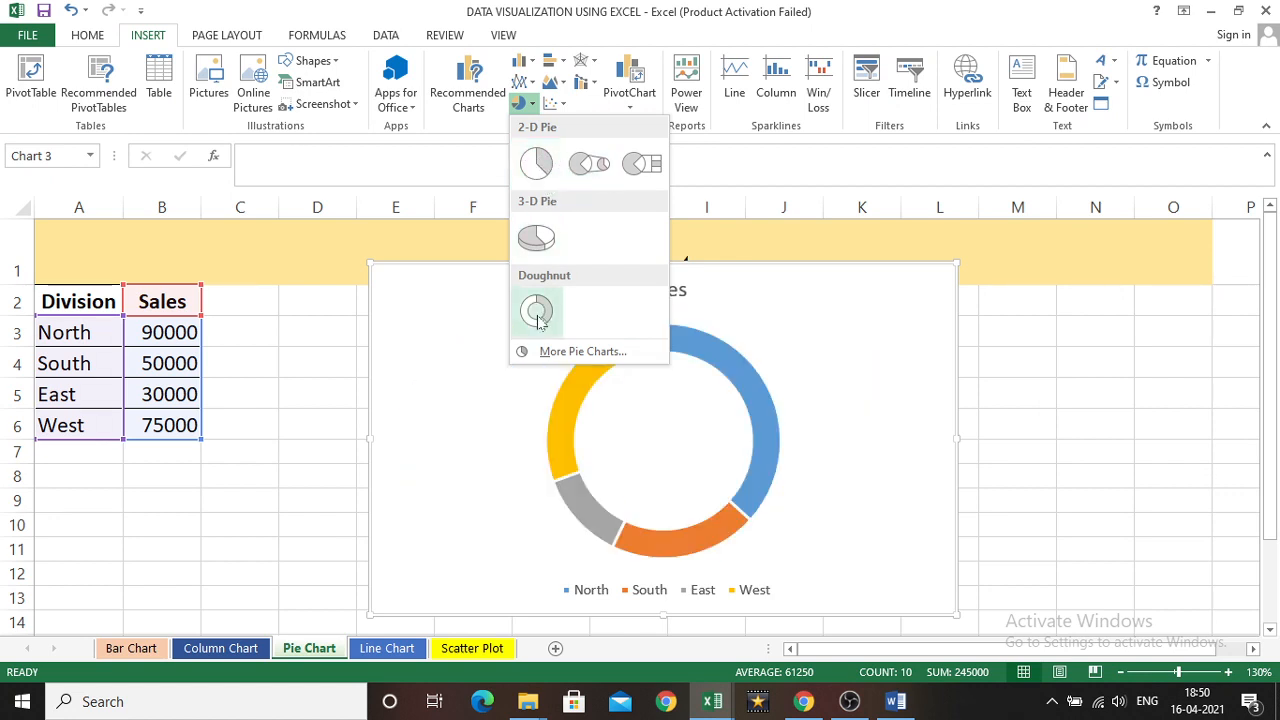
{"action": "left_click", "coordinate": [536, 234]}
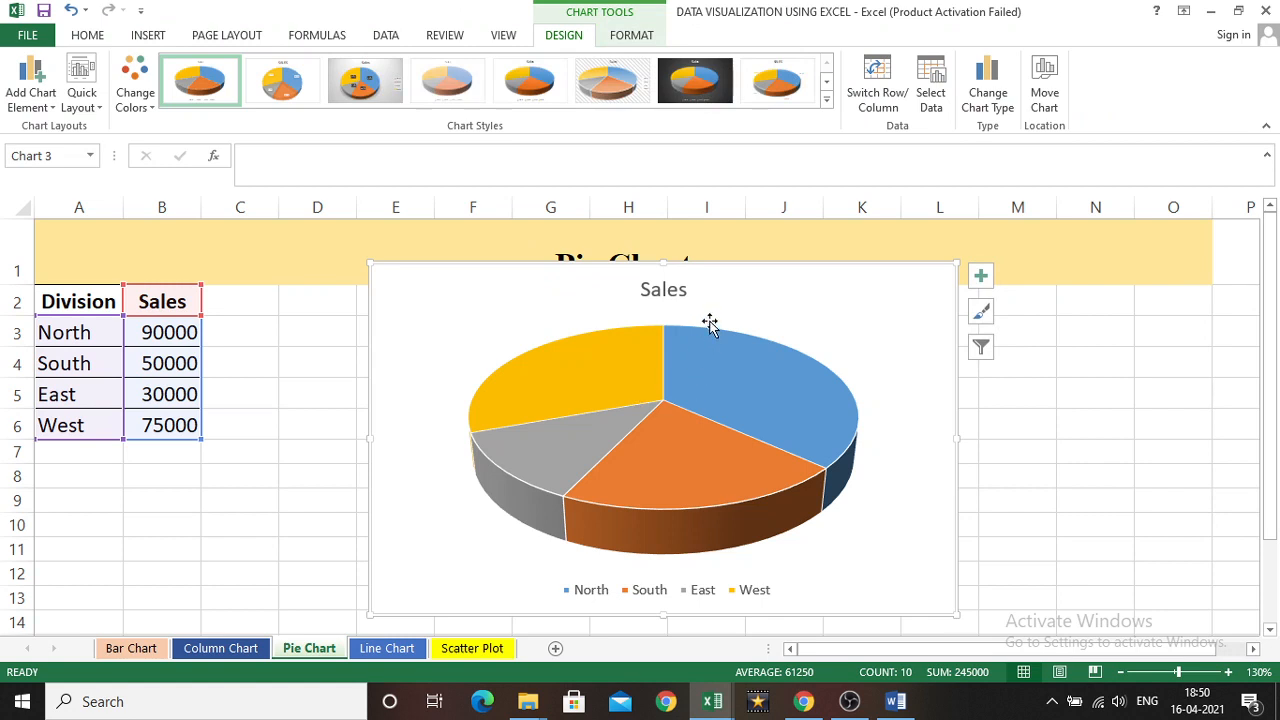
{"action": "mouse_move", "coordinate": [706, 297]}
{"action": "left_mouse_down"}
{"action": "mouse_move", "coordinate": [666, 337]}
{"action": "mouse_move", "coordinate": [578, 319]}
{"action": "left_mouse_up"}
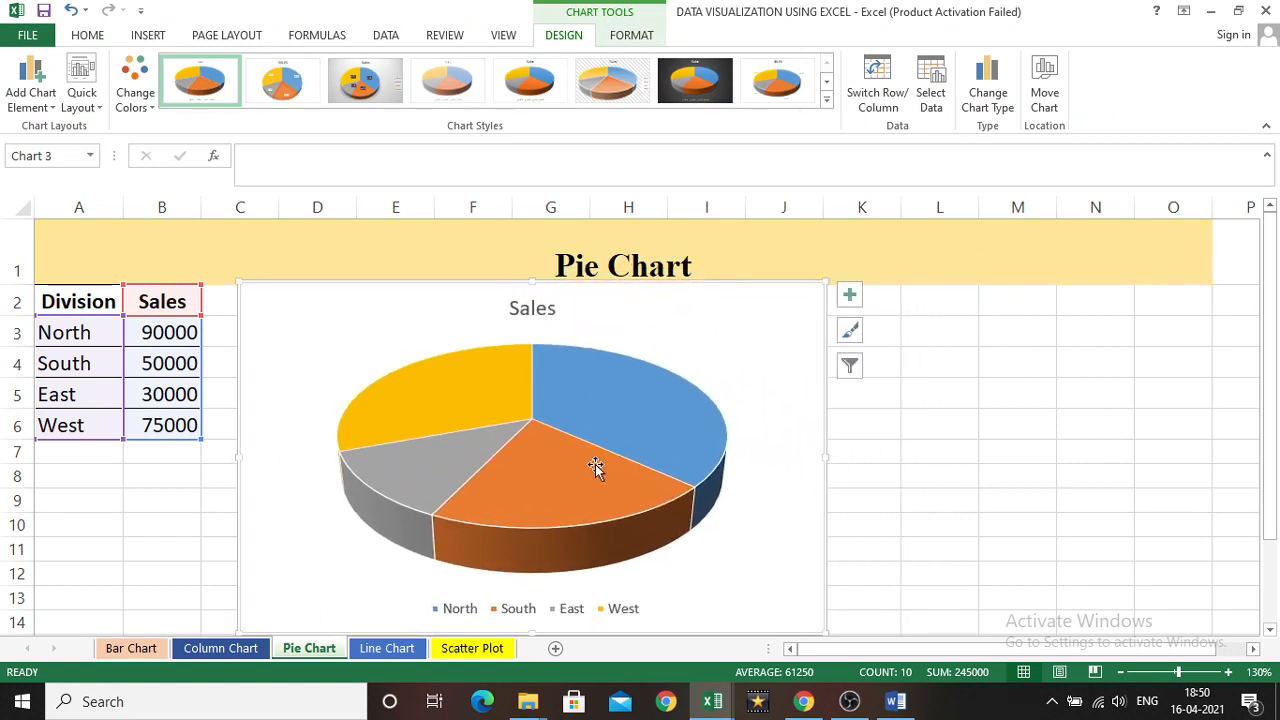
{"action": "left_click", "coordinate": [556, 308]}
{"action": "left_click", "coordinate": [556, 308]}
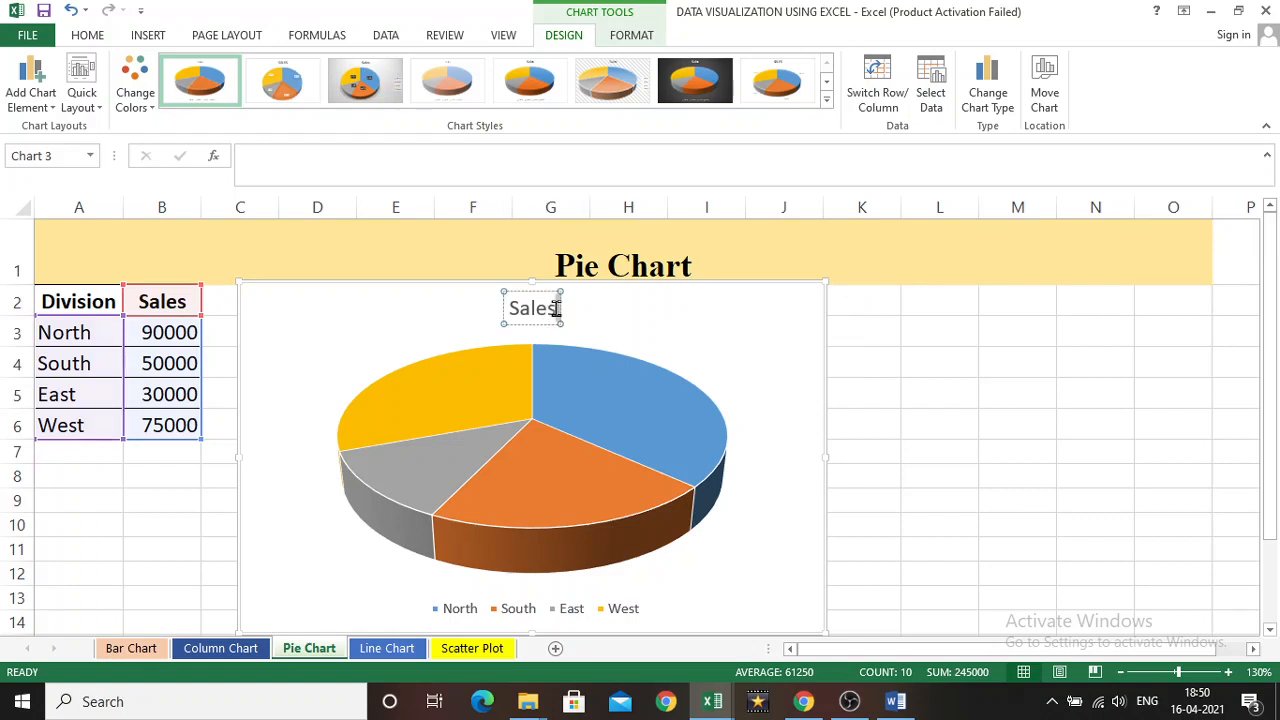
{"action": "left_click", "coordinate": [636, 608]}
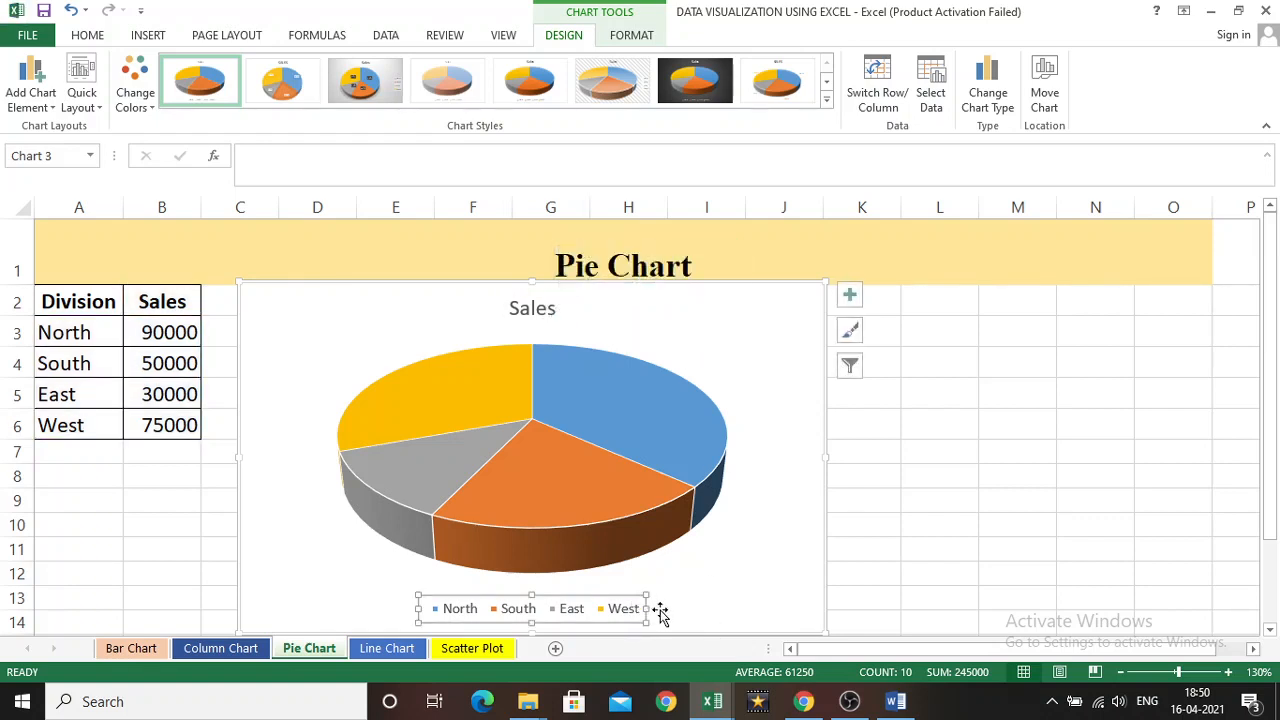
{"action": "left_click", "coordinate": [535, 310]}
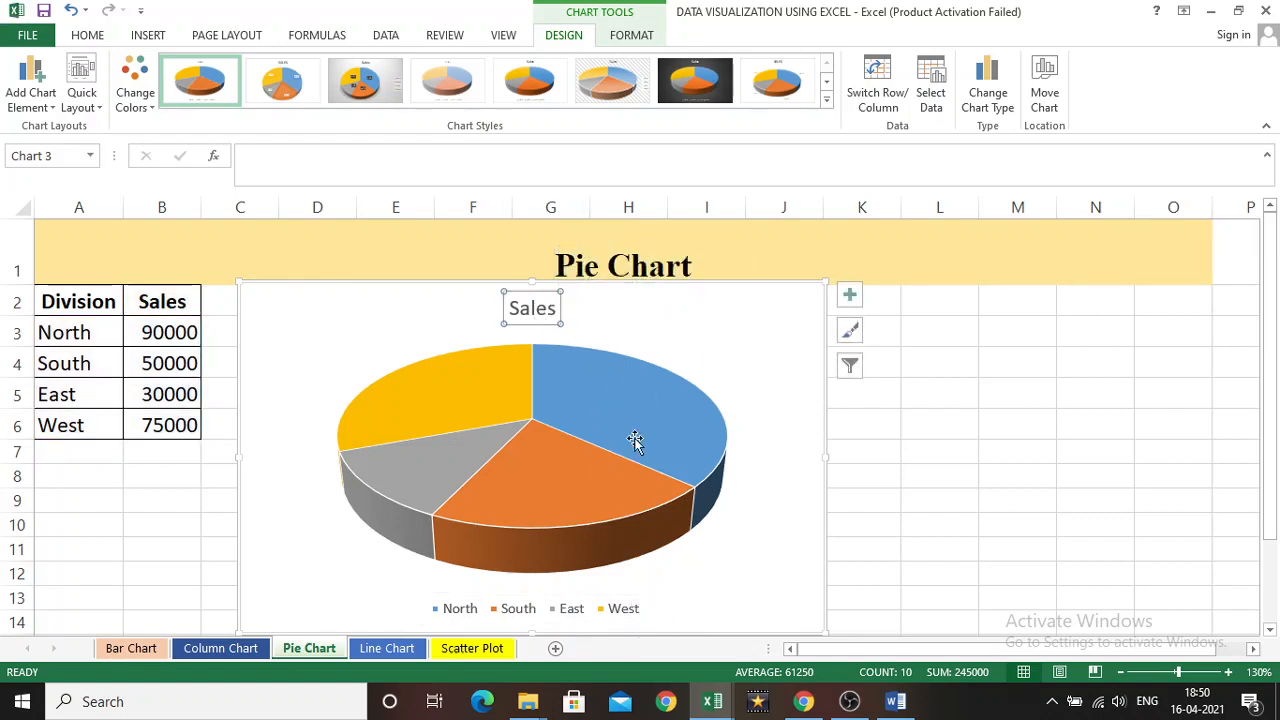
{"action": "mouse_move", "coordinate": [604, 547]}
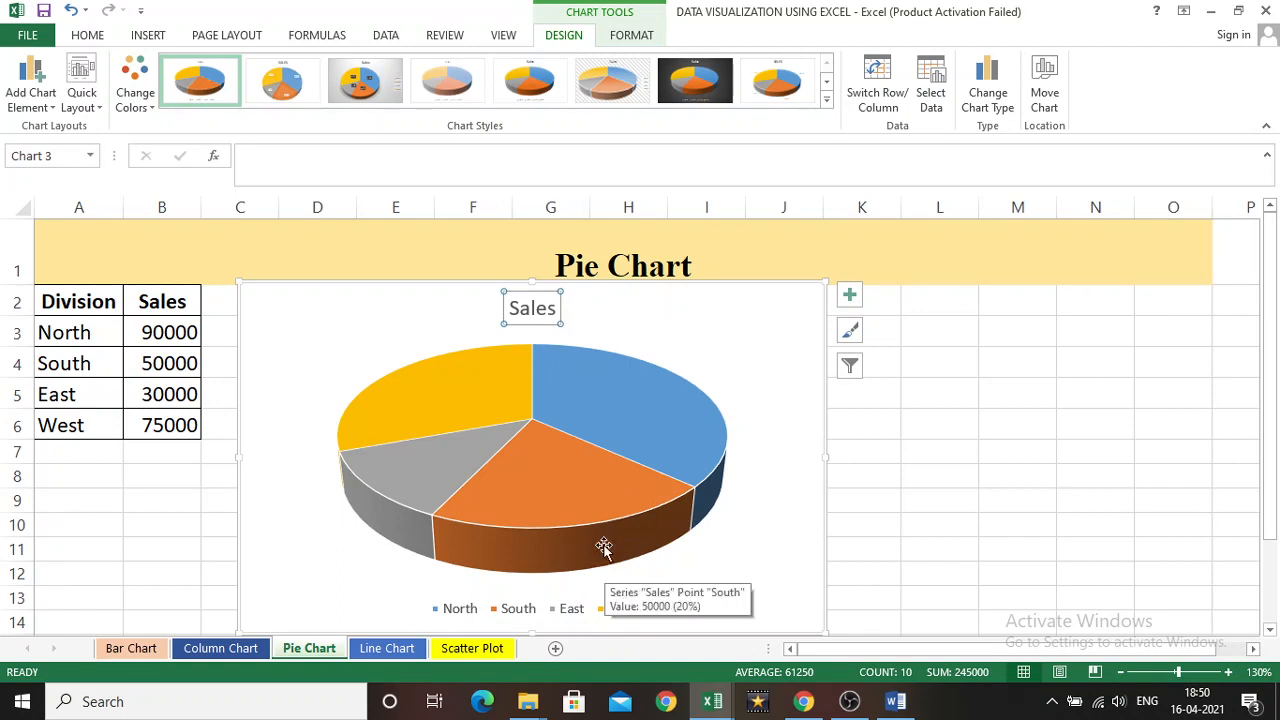
Step: Add data labels to the pie chart and try it without the legend before restoring the legend
{"action": "left_click", "coordinate": [849, 295]}
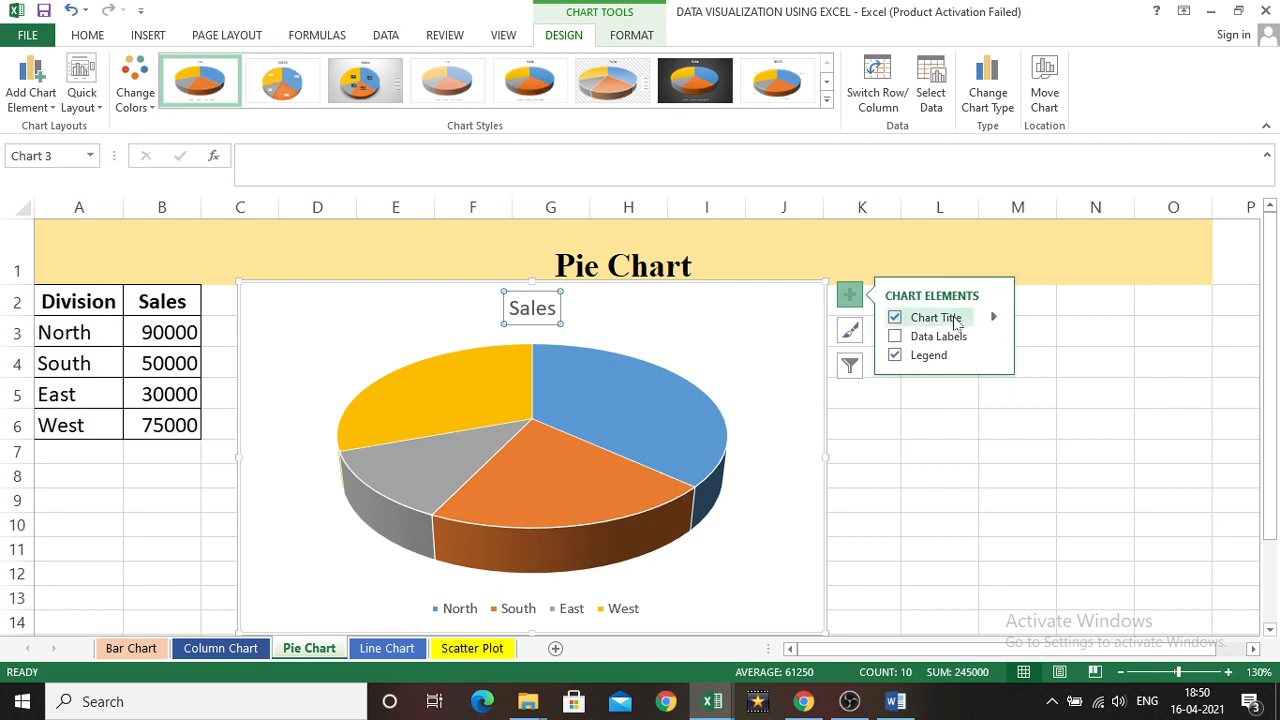
{"action": "left_click", "coordinate": [895, 337]}
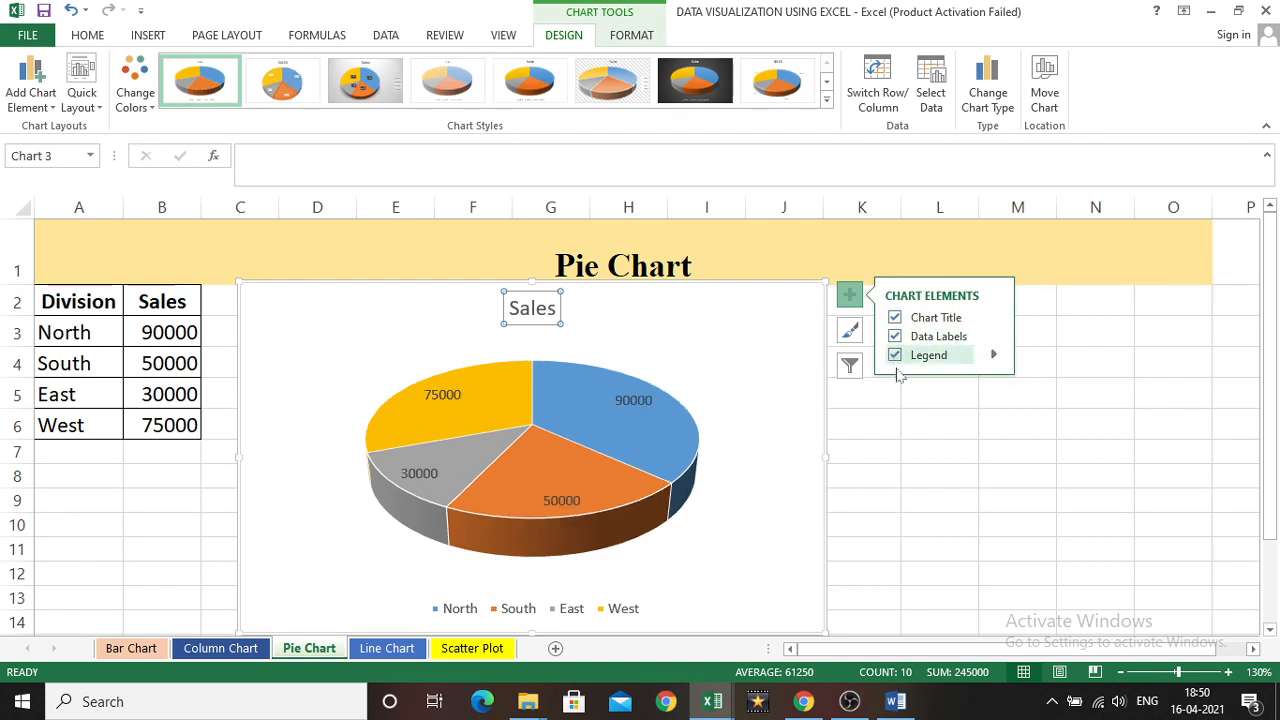
{"action": "left_click", "coordinate": [897, 358]}
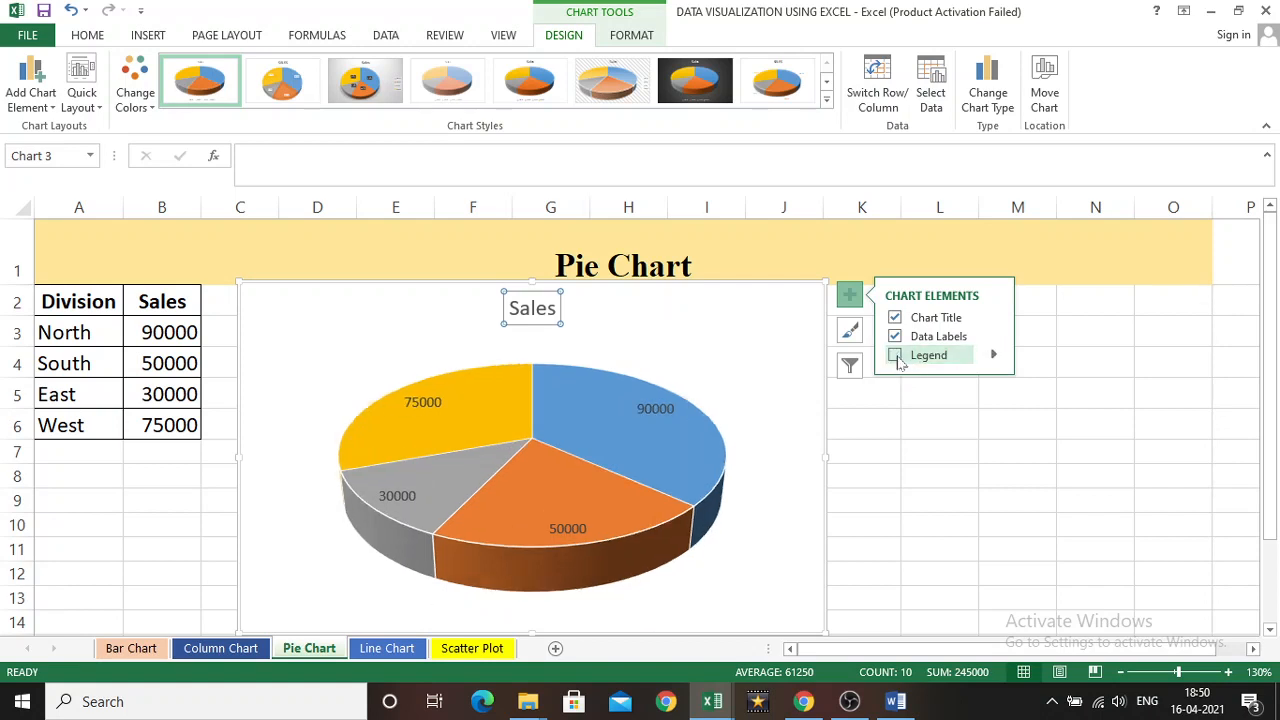
{"action": "left_click", "coordinate": [896, 357]}
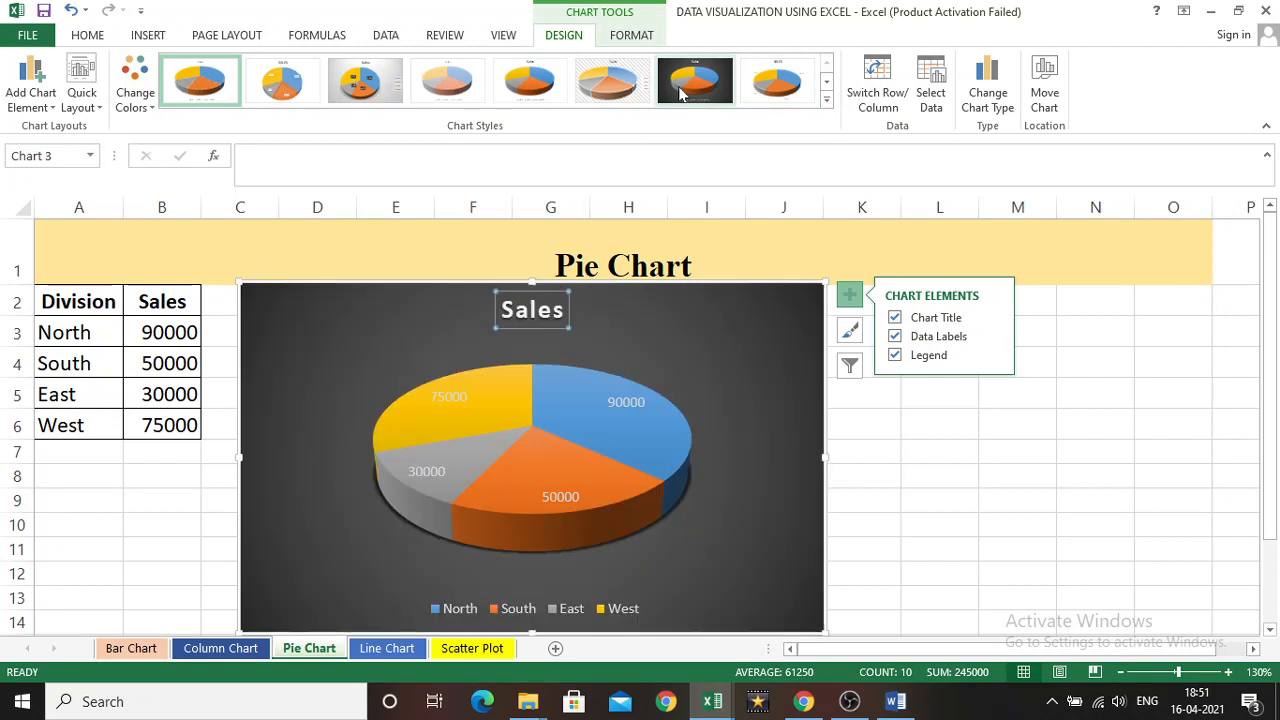
Step: Apply chart Style 8 to the 3-D pie chart
{"action": "left_click", "coordinate": [768, 90]}
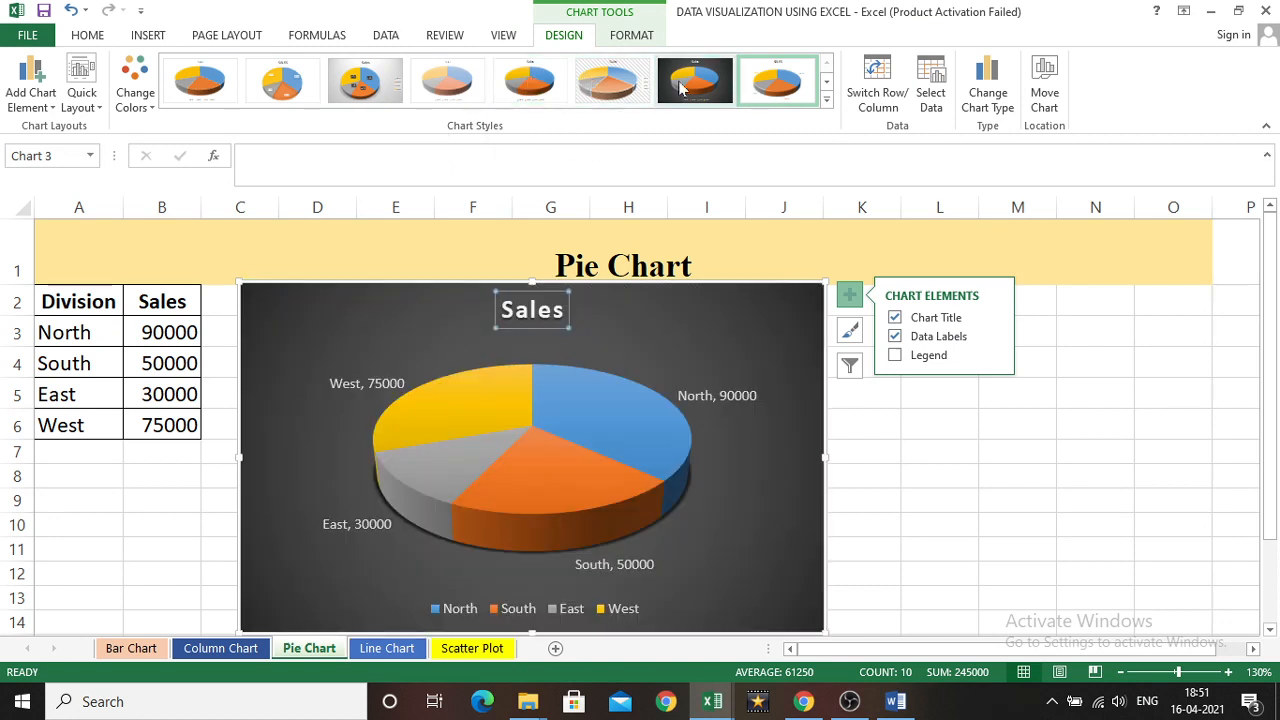
{"action": "left_click", "coordinate": [768, 85]}
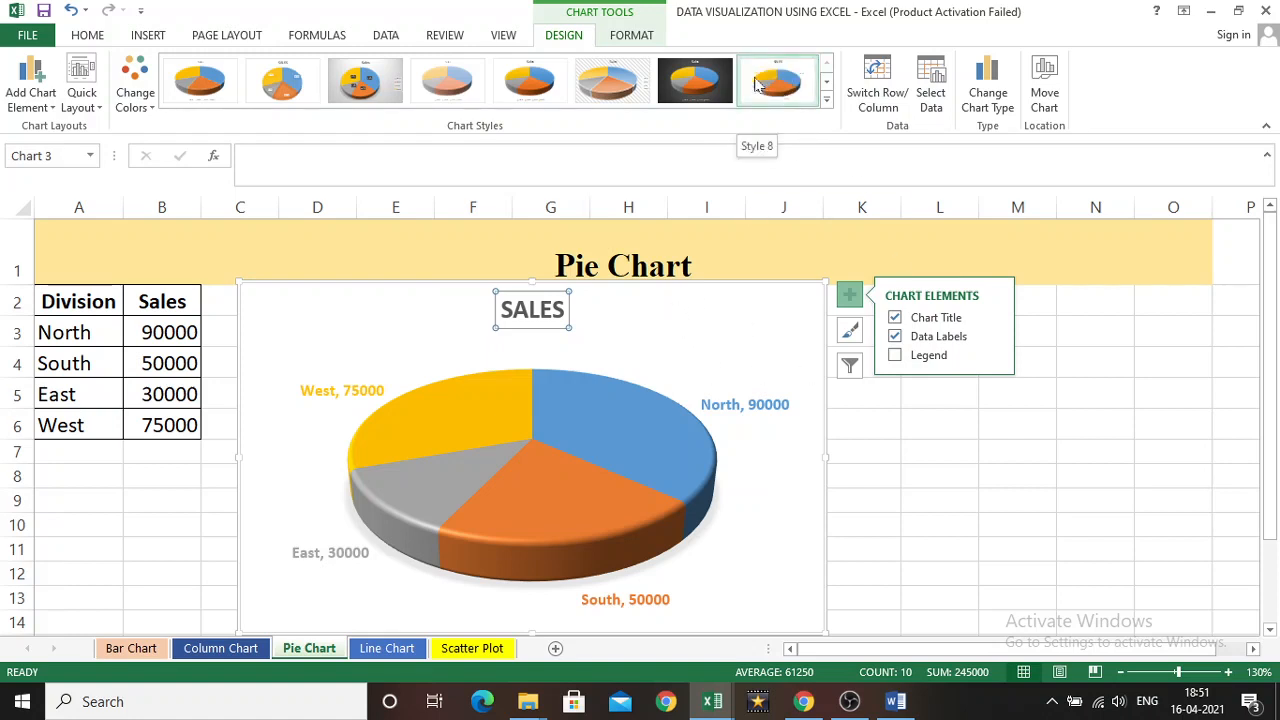
{"action": "left_click", "coordinate": [680, 345]}
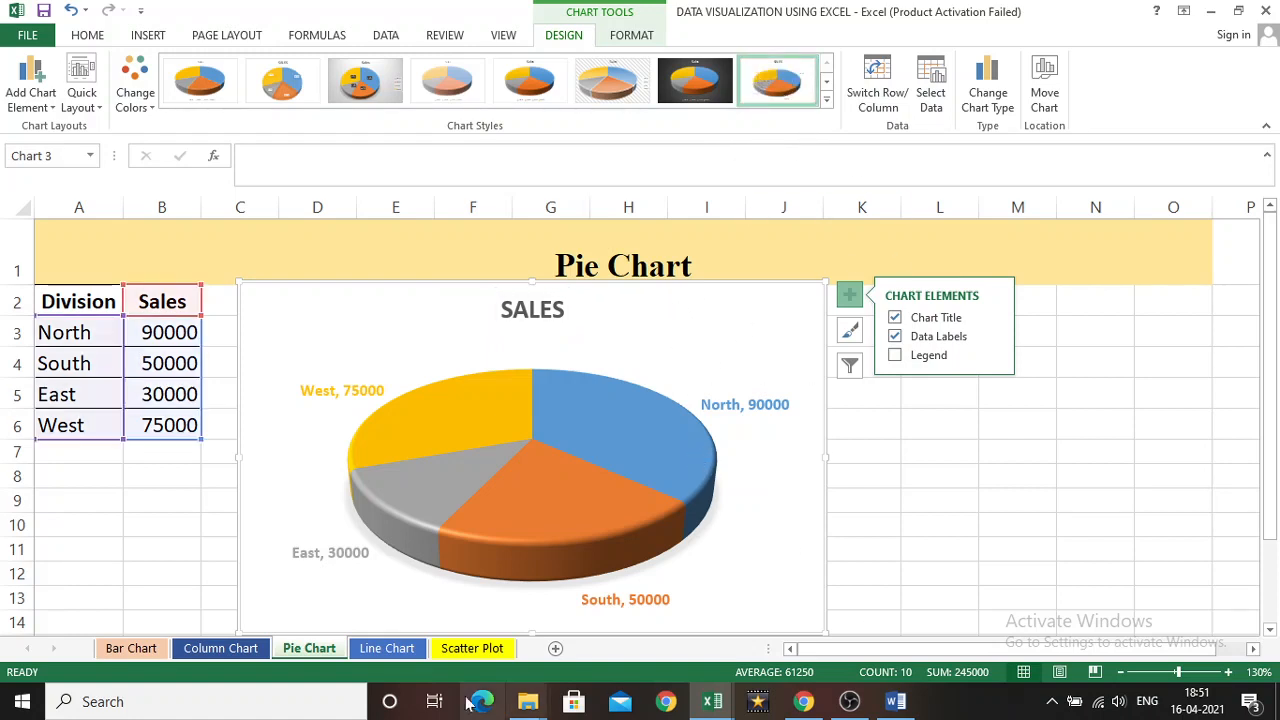
Step: Insert a 2-D line chart with markers from A2:D8 on the Line Chart sheet and move it below the heading beside the table
{"action": "left_click", "coordinate": [390, 650]}
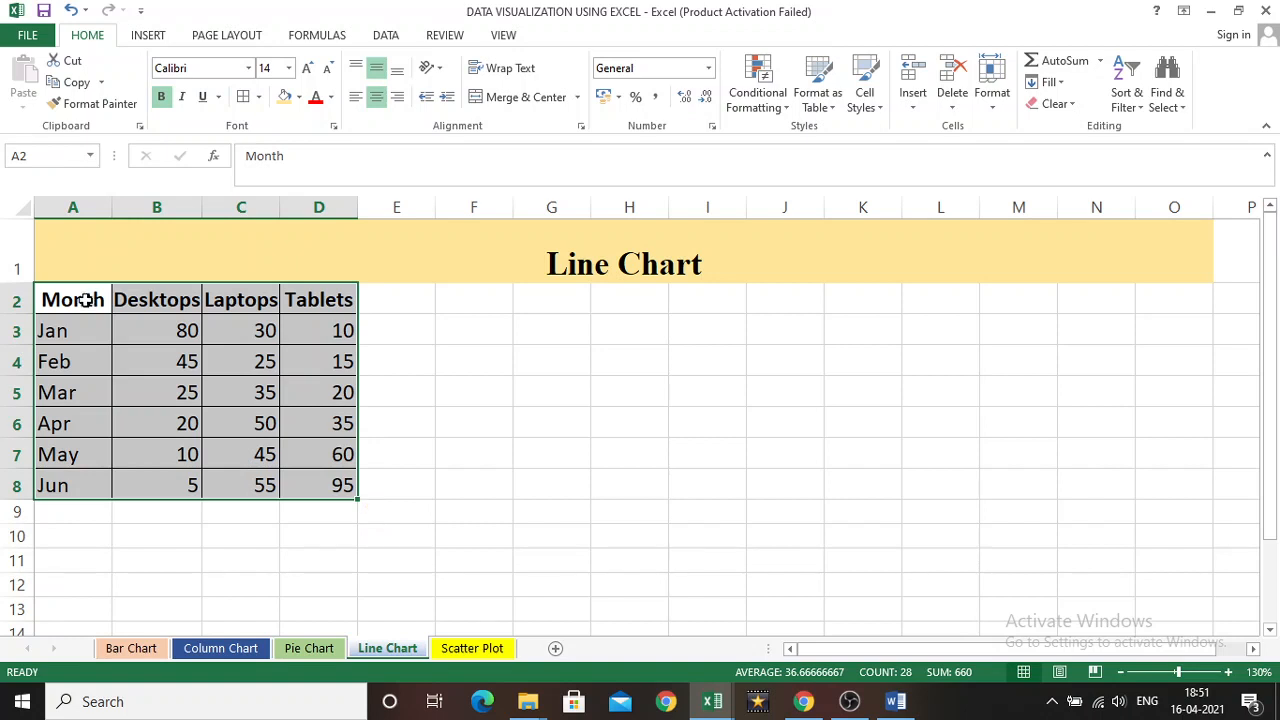
{"action": "left_click", "coordinate": [181, 306]}
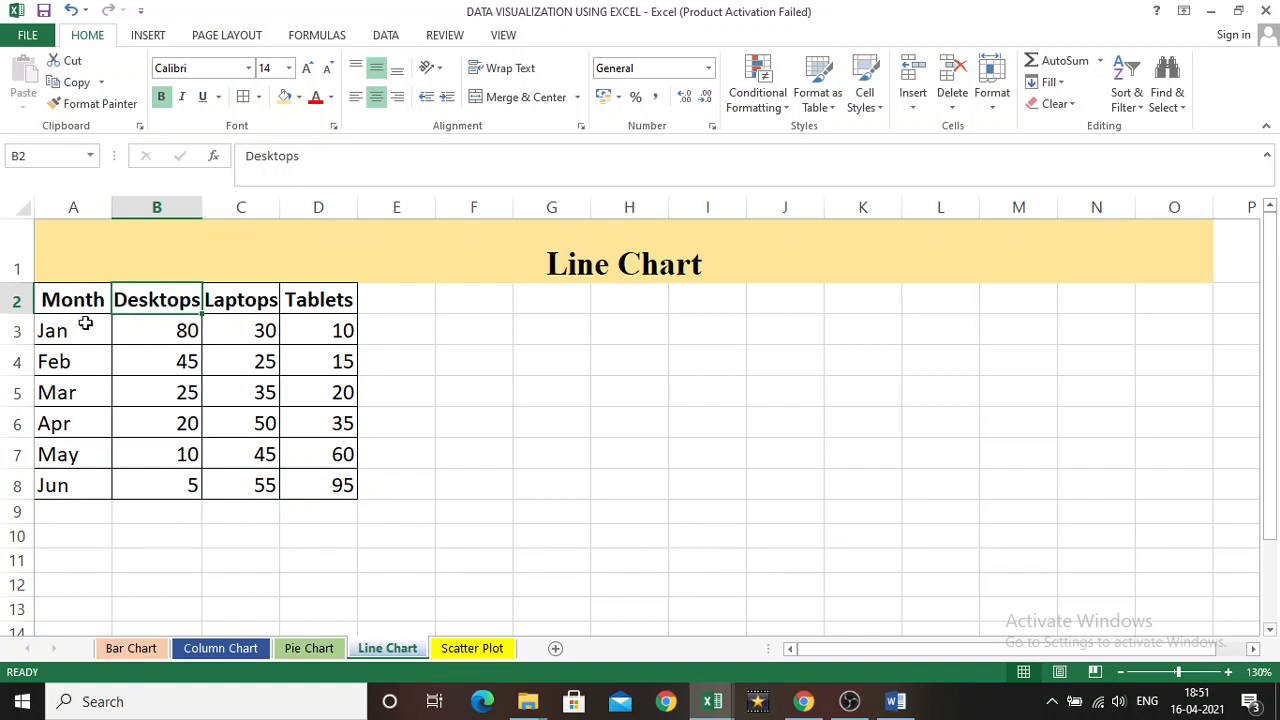
{"action": "left_click_drag", "start_coordinate": [72, 305], "coordinate": [315, 485]}
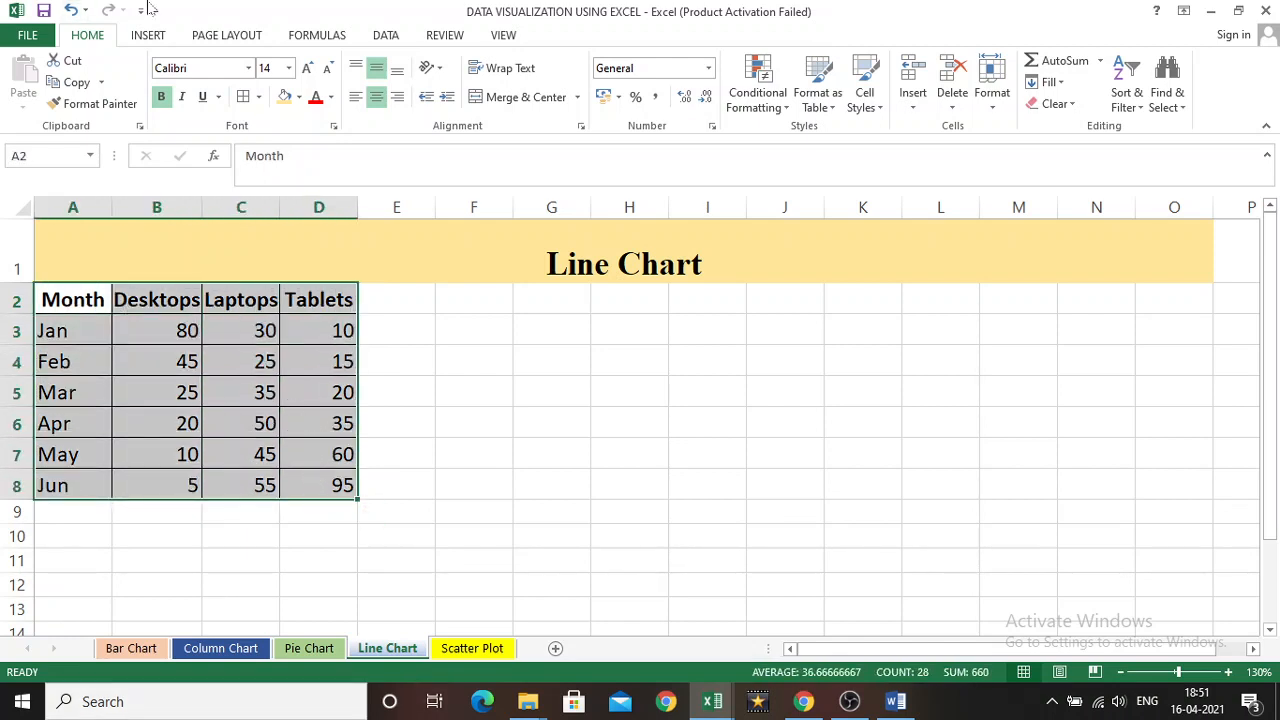
{"action": "left_click", "coordinate": [147, 35]}
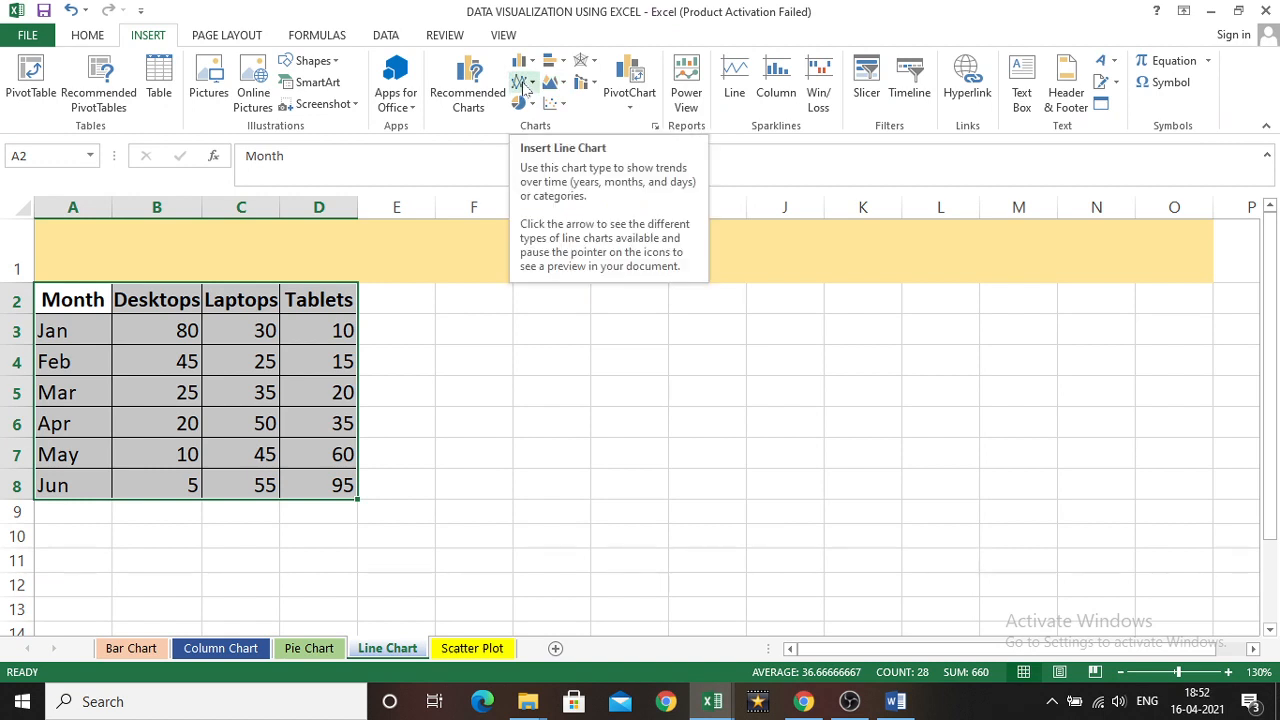
{"action": "left_click", "coordinate": [523, 88]}
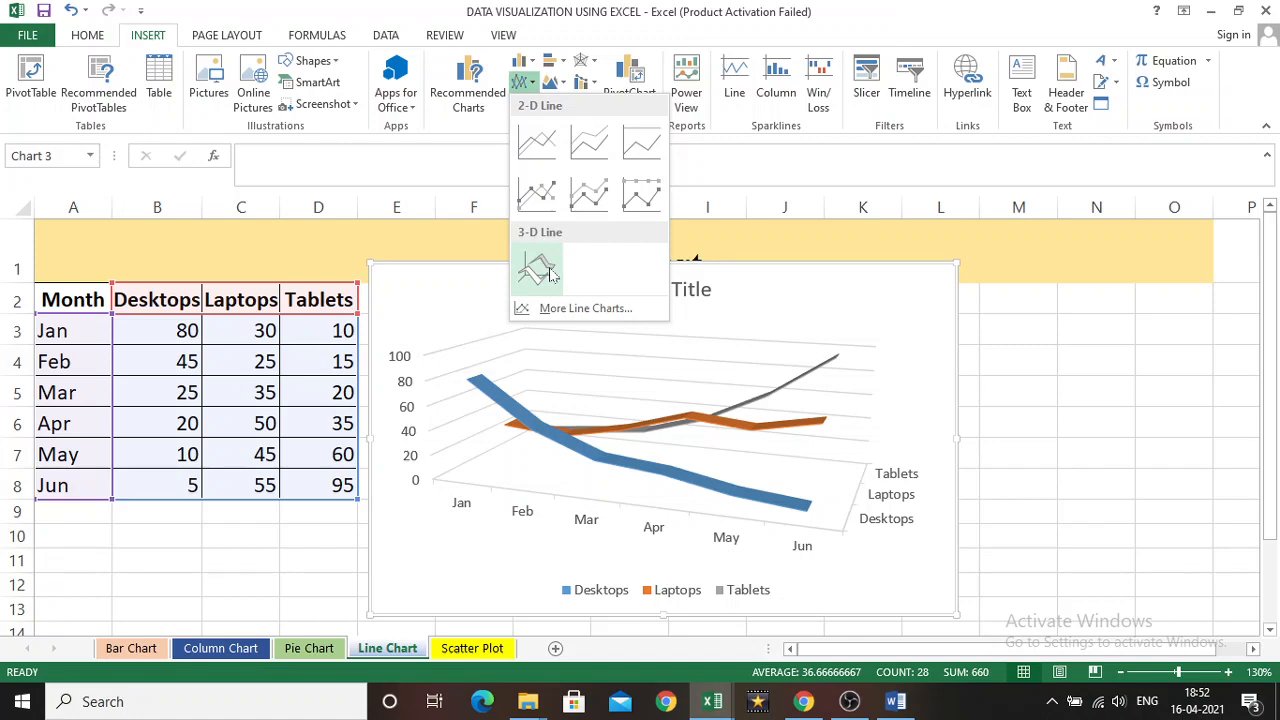
{"action": "left_click", "coordinate": [536, 195]}
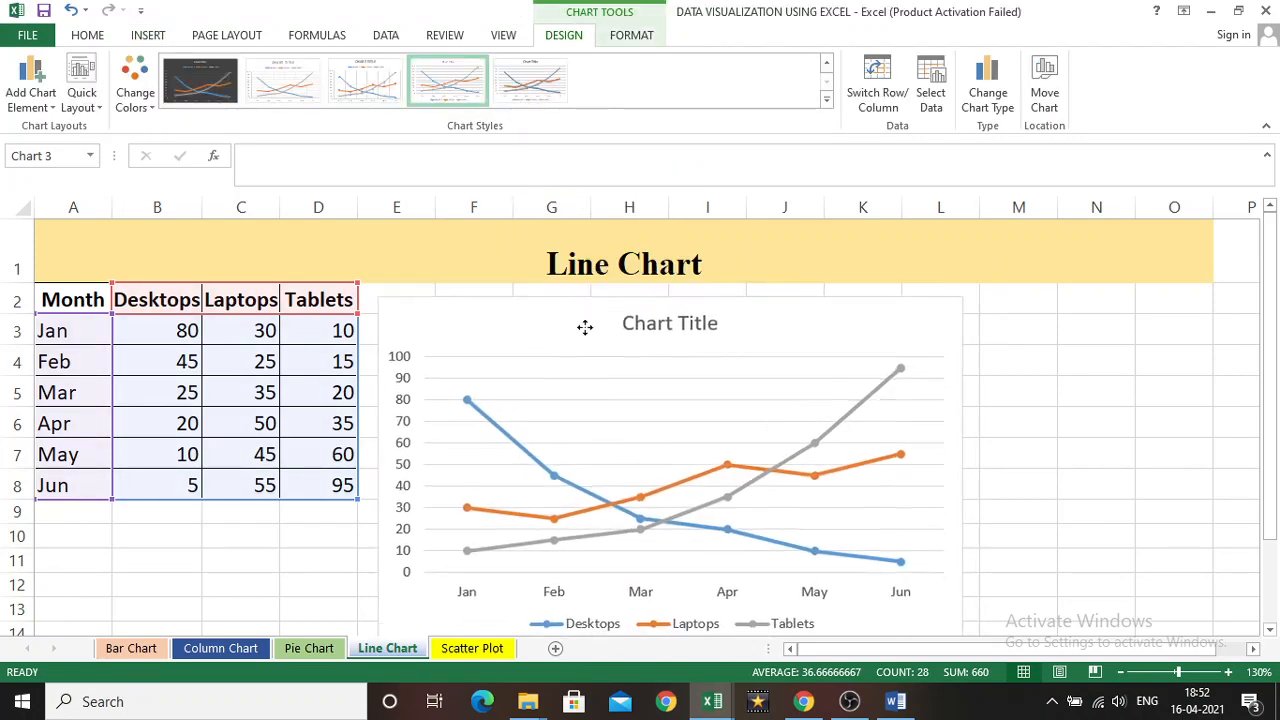
{"action": "left_click_drag", "start_coordinate": [585, 327], "coordinate": [580, 314]}
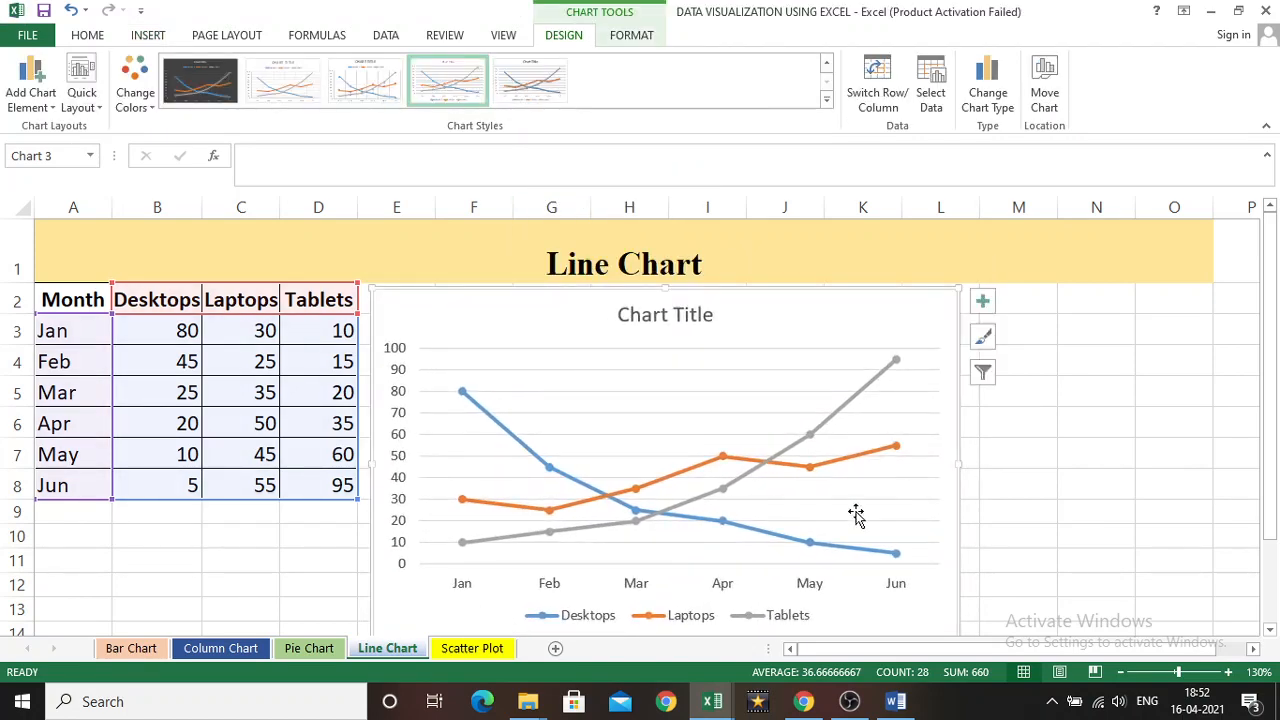
Step: Look through the chart elements available for the line chart, previewing the Up/Down Bars
{"action": "left_click", "coordinate": [678, 347]}
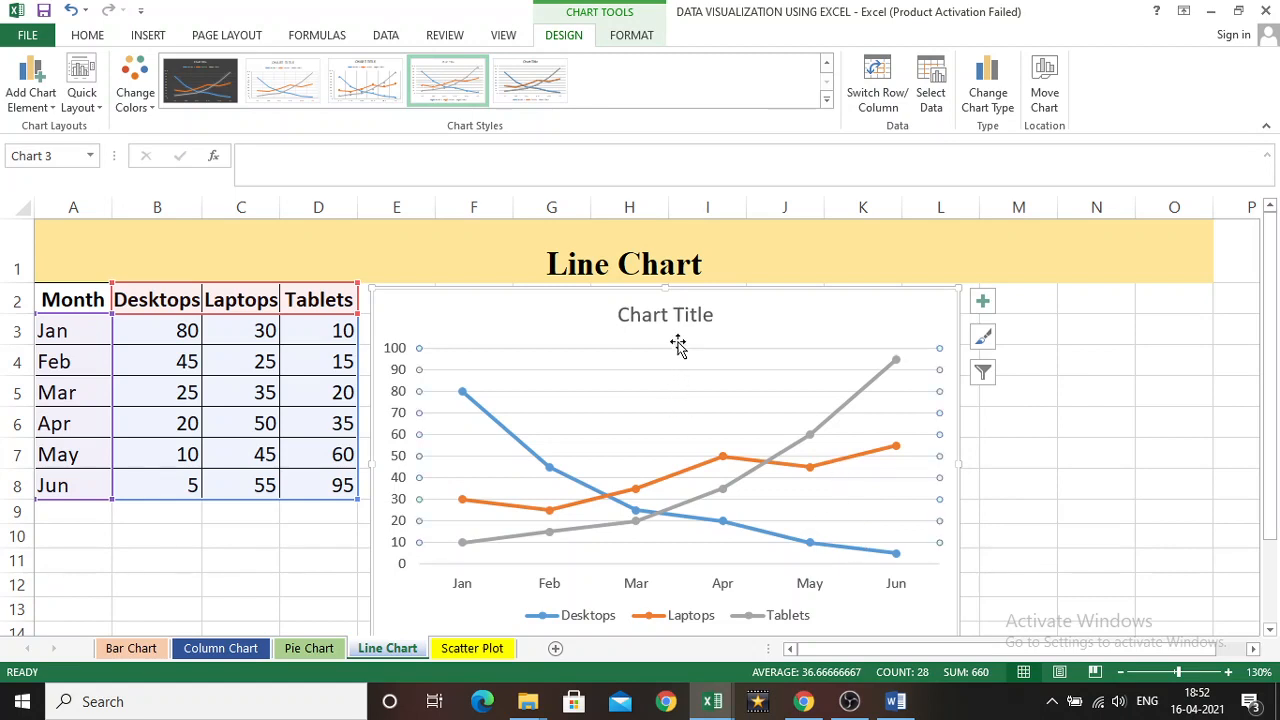
{"action": "left_click", "coordinate": [677, 316]}
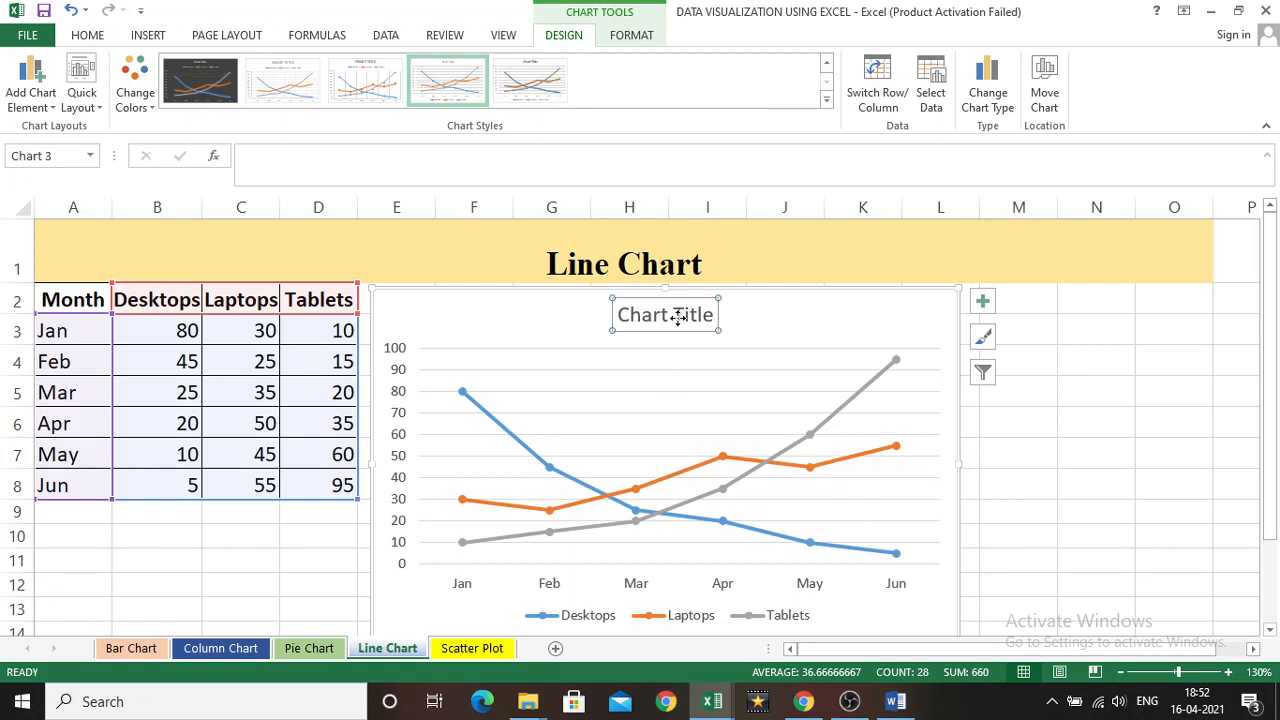
{"action": "left_click", "coordinate": [982, 300]}
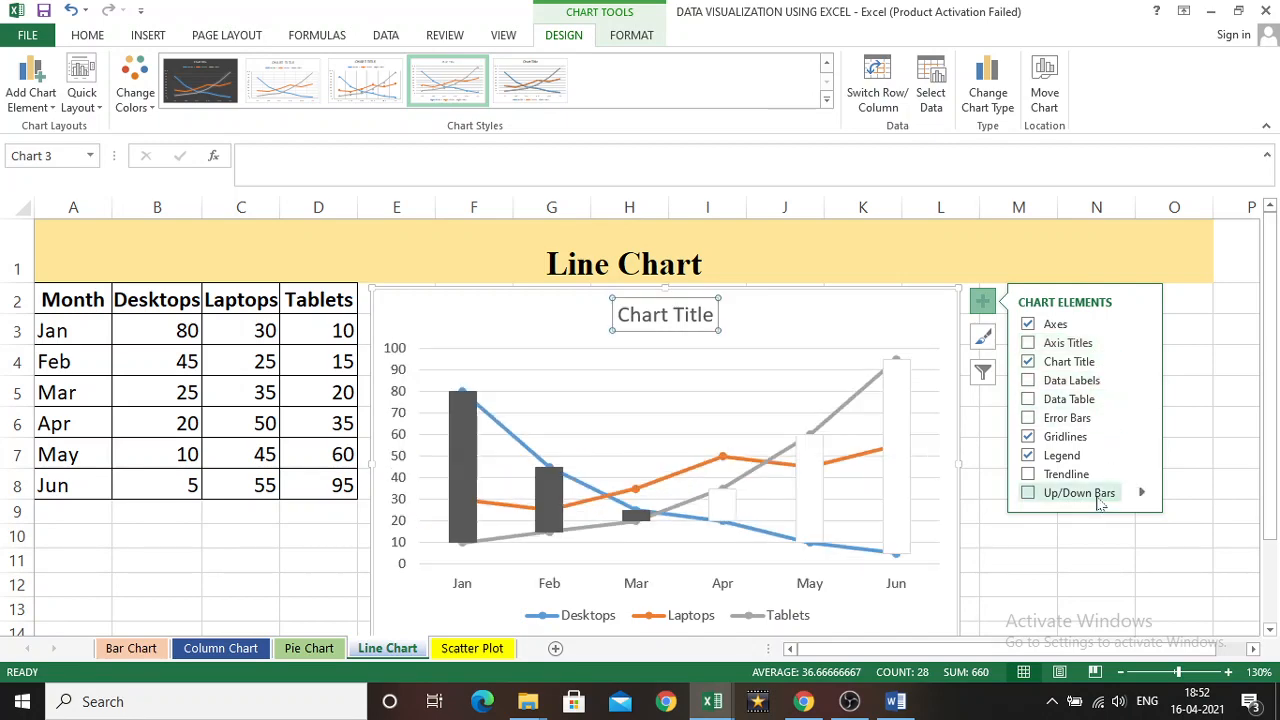
{"action": "left_click", "coordinate": [854, 314]}
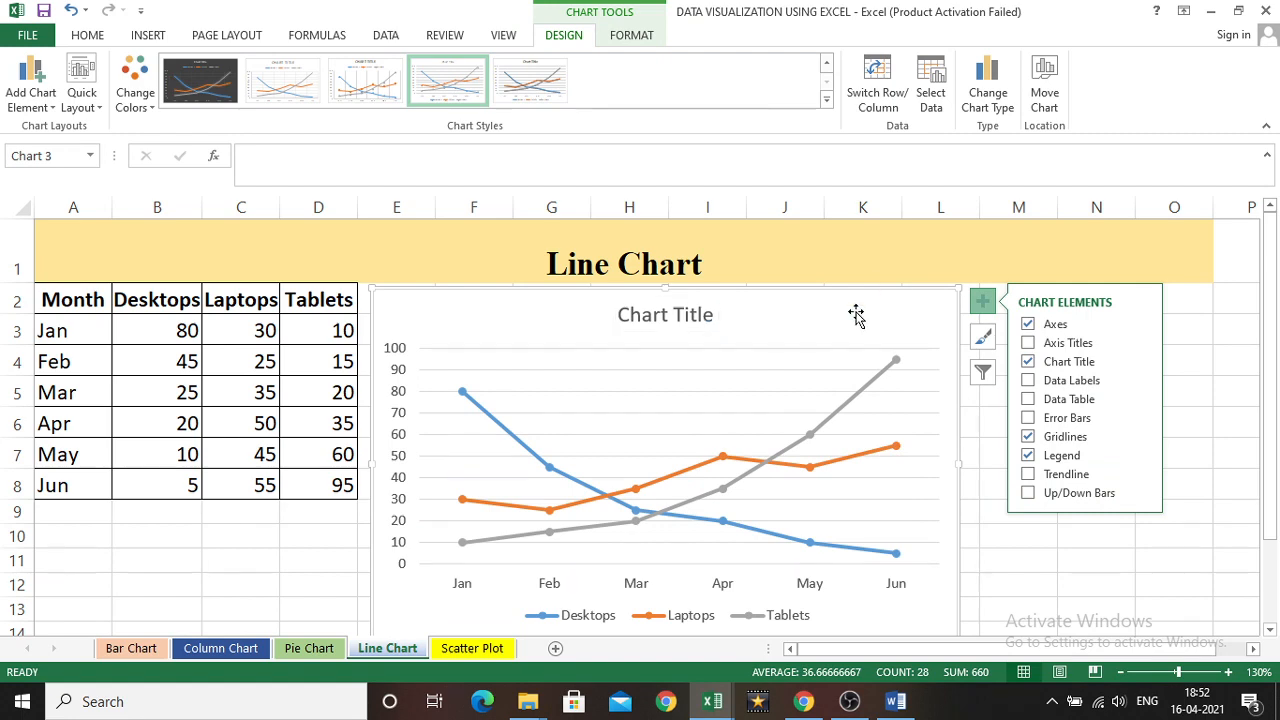
Step: Insert a scatter chart with straight lines and markers from the student data in A2:C17 on the Scatter Plot sheet
{"action": "left_click", "coordinate": [470, 649]}
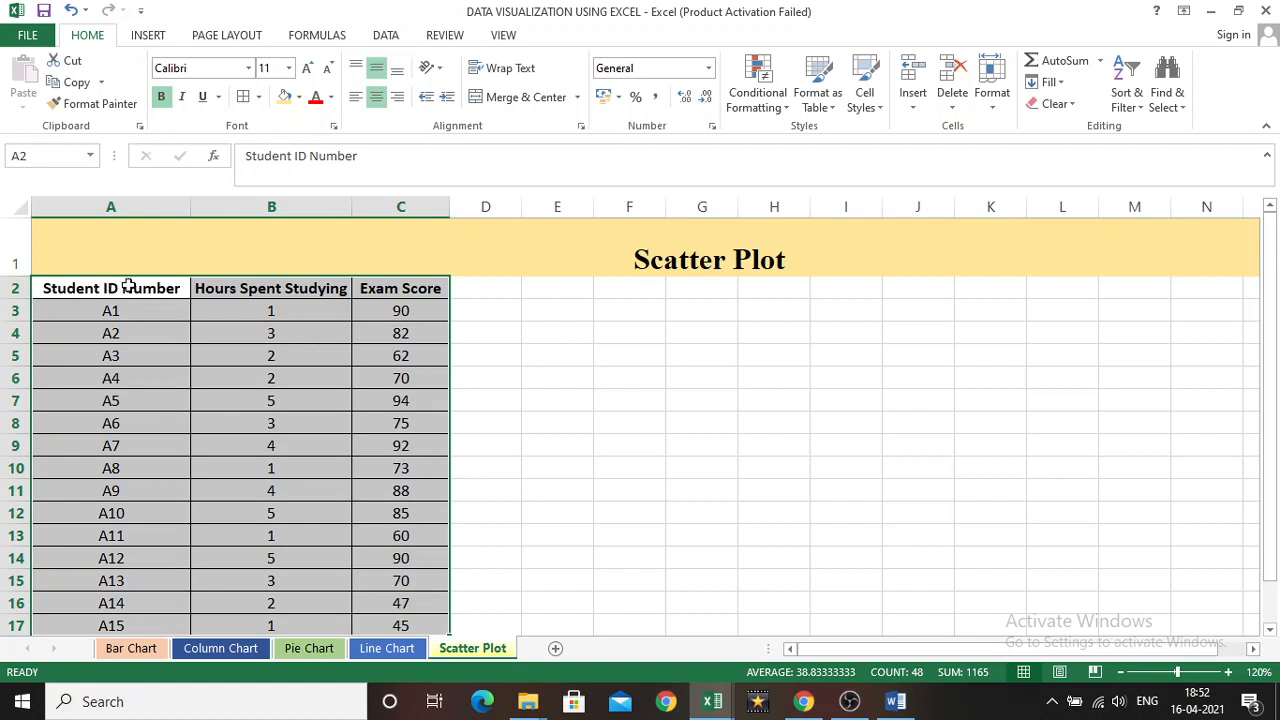
{"action": "left_click", "coordinate": [230, 289]}
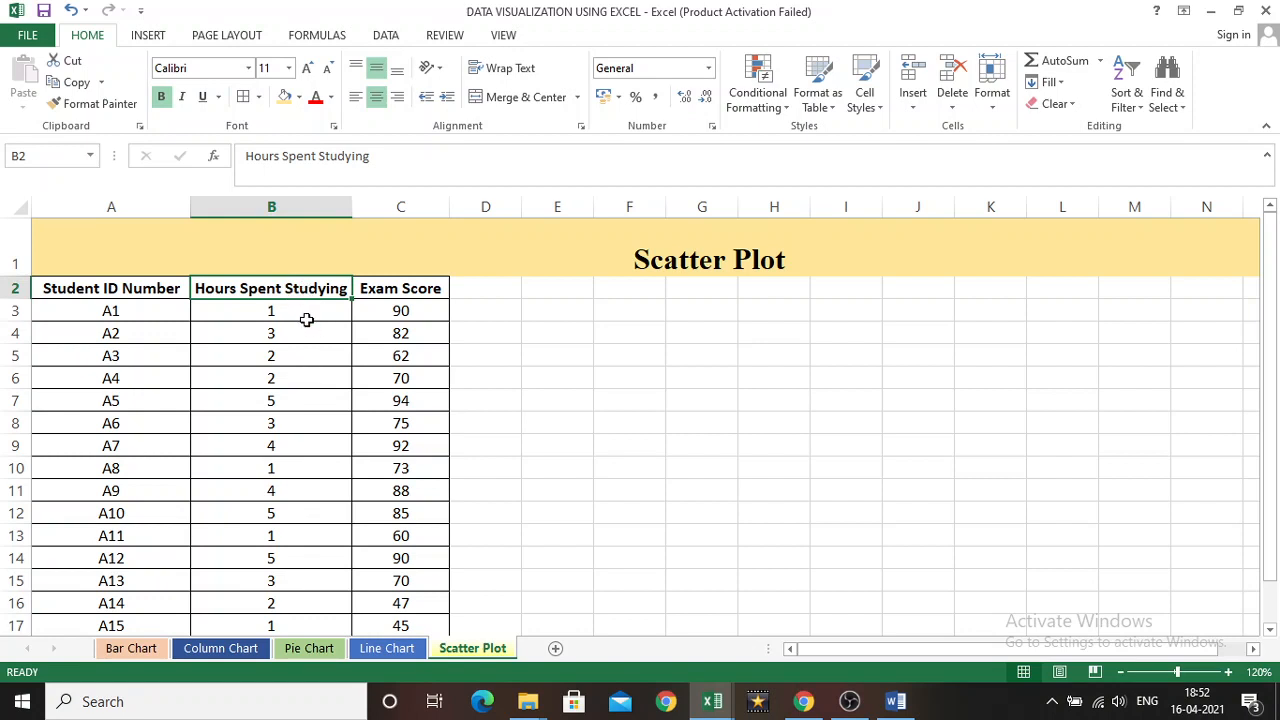
{"action": "left_click", "coordinate": [396, 314]}
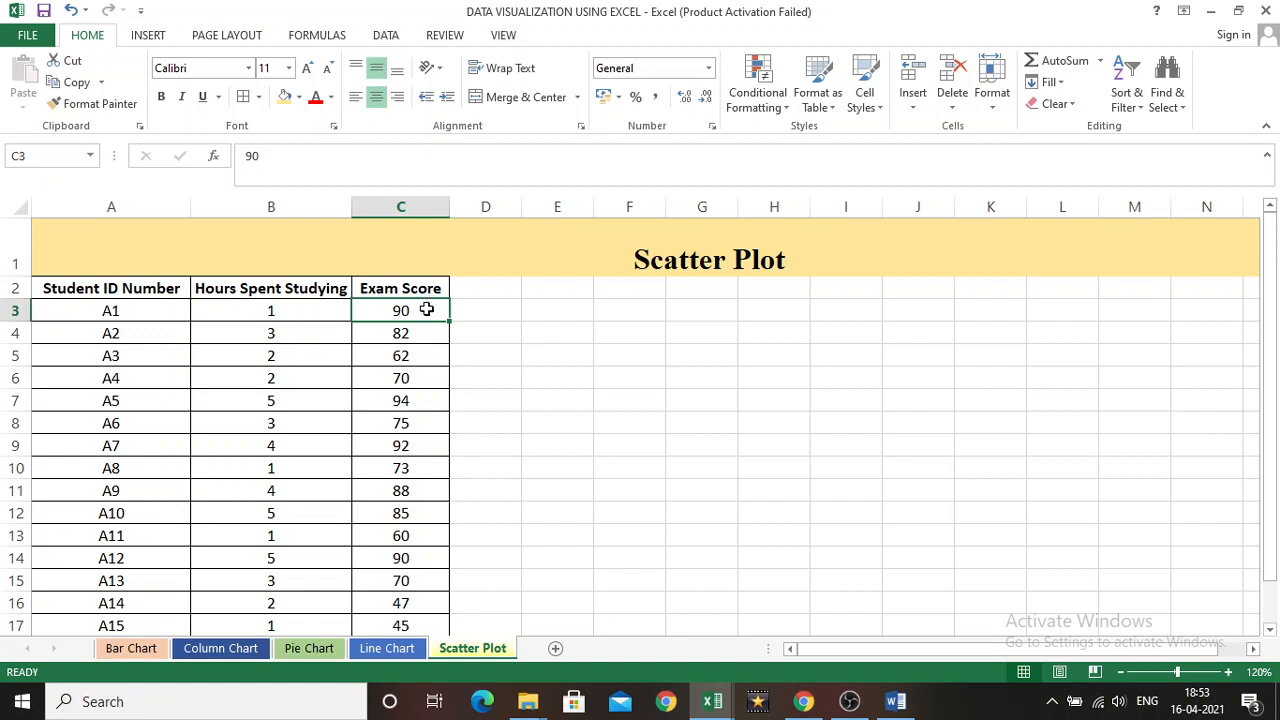
{"action": "left_click_drag", "start_coordinate": [118, 292], "coordinate": [393, 476]}
{"action": "left_click_drag", "start_coordinate": [1272, 396], "coordinate": [1276, 235]}
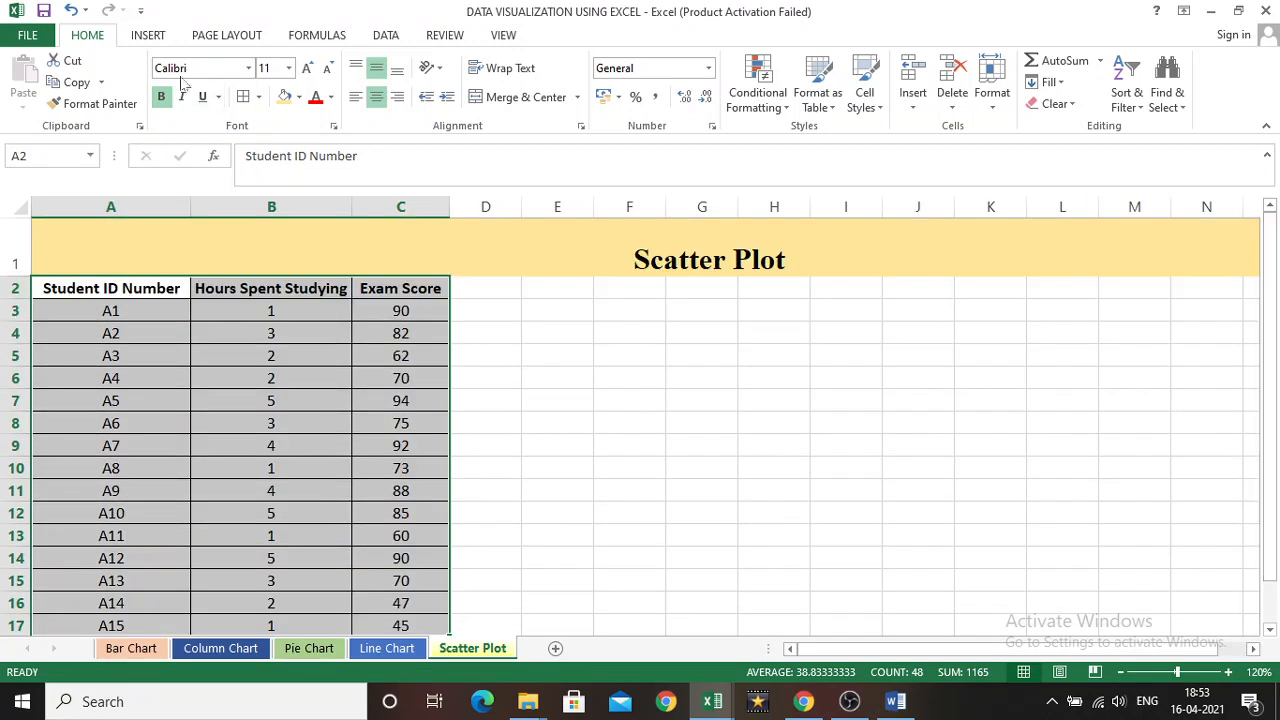
{"action": "left_click", "coordinate": [150, 38]}
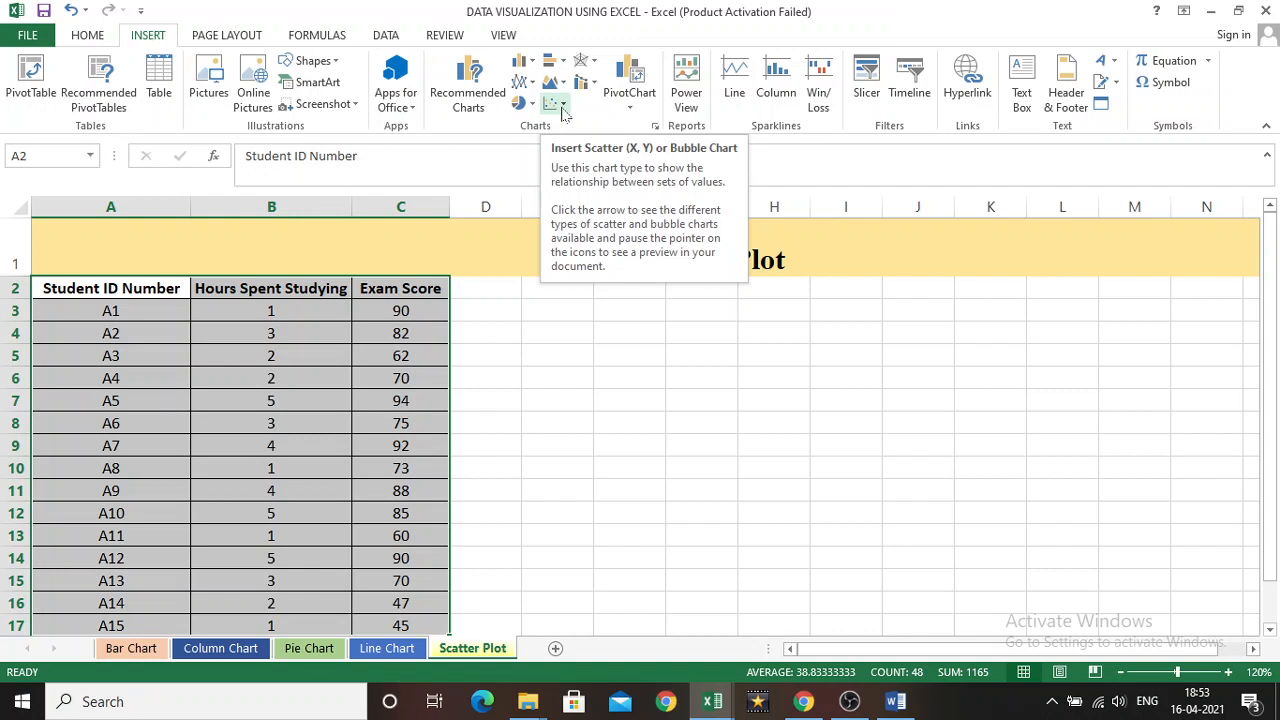
{"action": "left_click", "coordinate": [563, 105]}
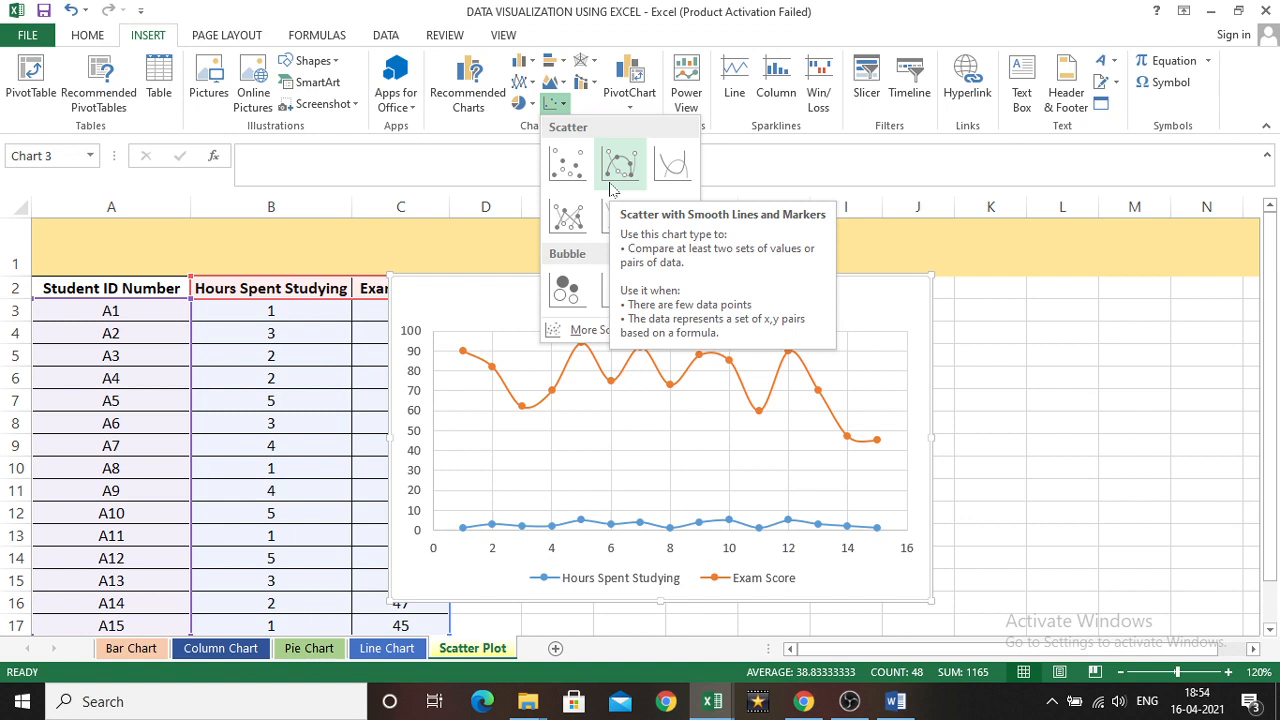
{"action": "left_click", "coordinate": [584, 232]}
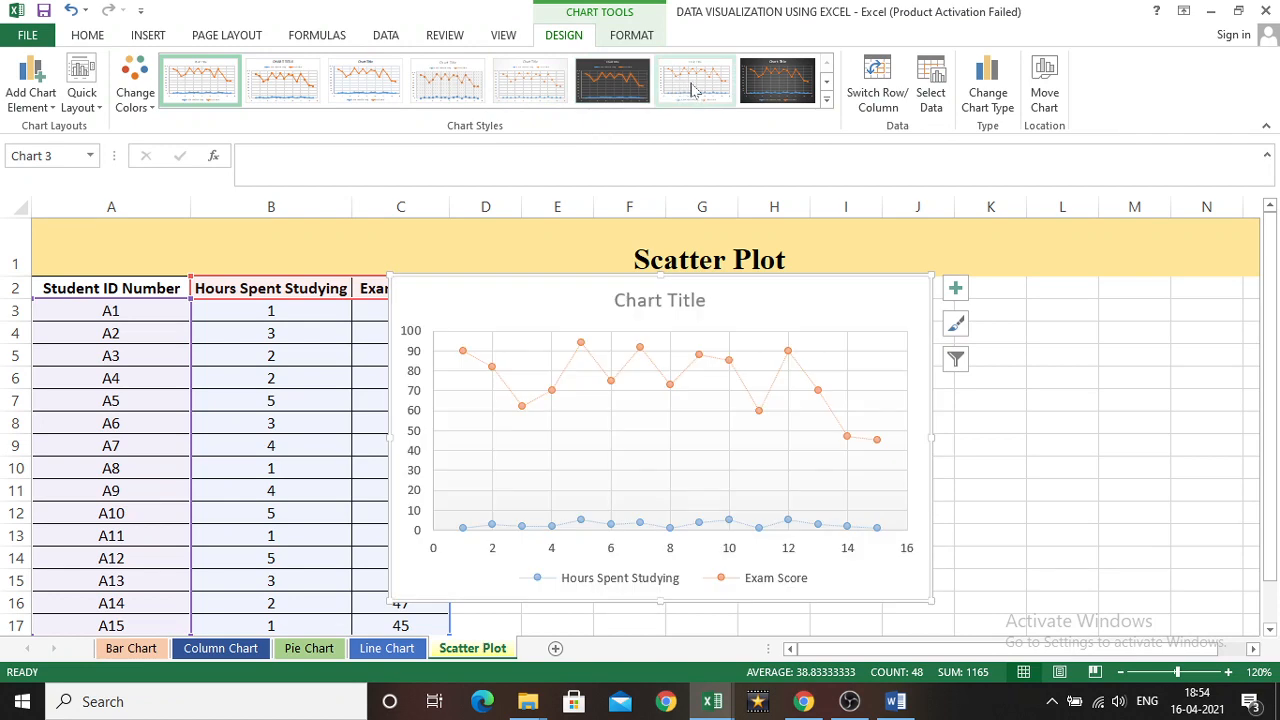
Step: Try chart Style 8 on the scatter chart, settle on Style 6, and move the chart clear of the data table
{"action": "left_click", "coordinate": [768, 90]}
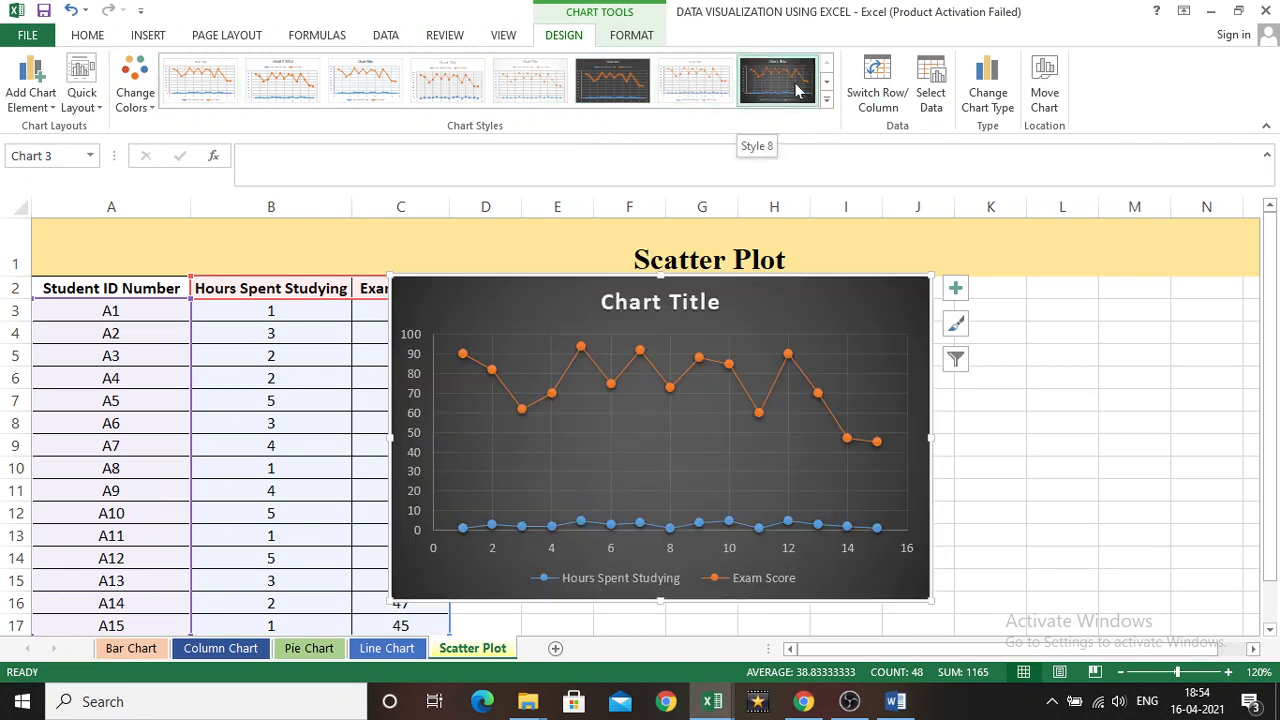
{"action": "left_click", "coordinate": [617, 80]}
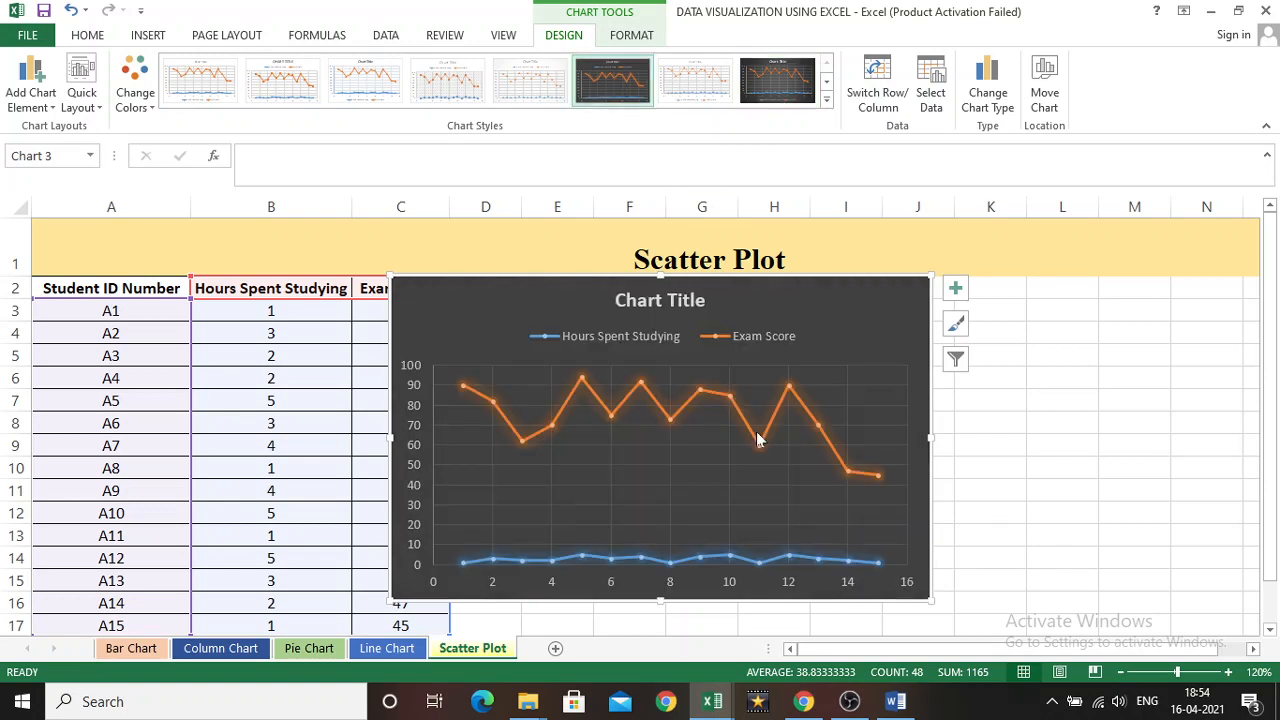
{"action": "left_click_drag", "start_coordinate": [523, 316], "coordinate": [601, 323]}
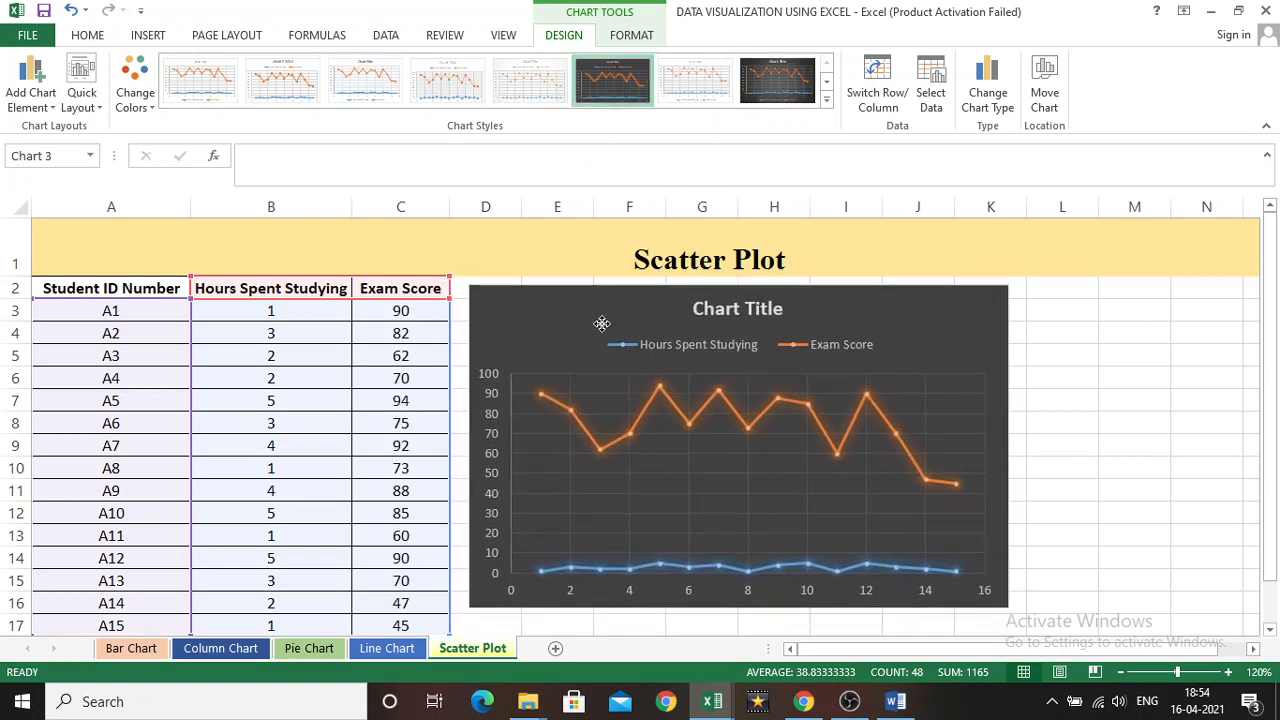
Step: Replace the scatter chart's title with "Hours of study and score"
{"action": "left_click", "coordinate": [744, 309]}
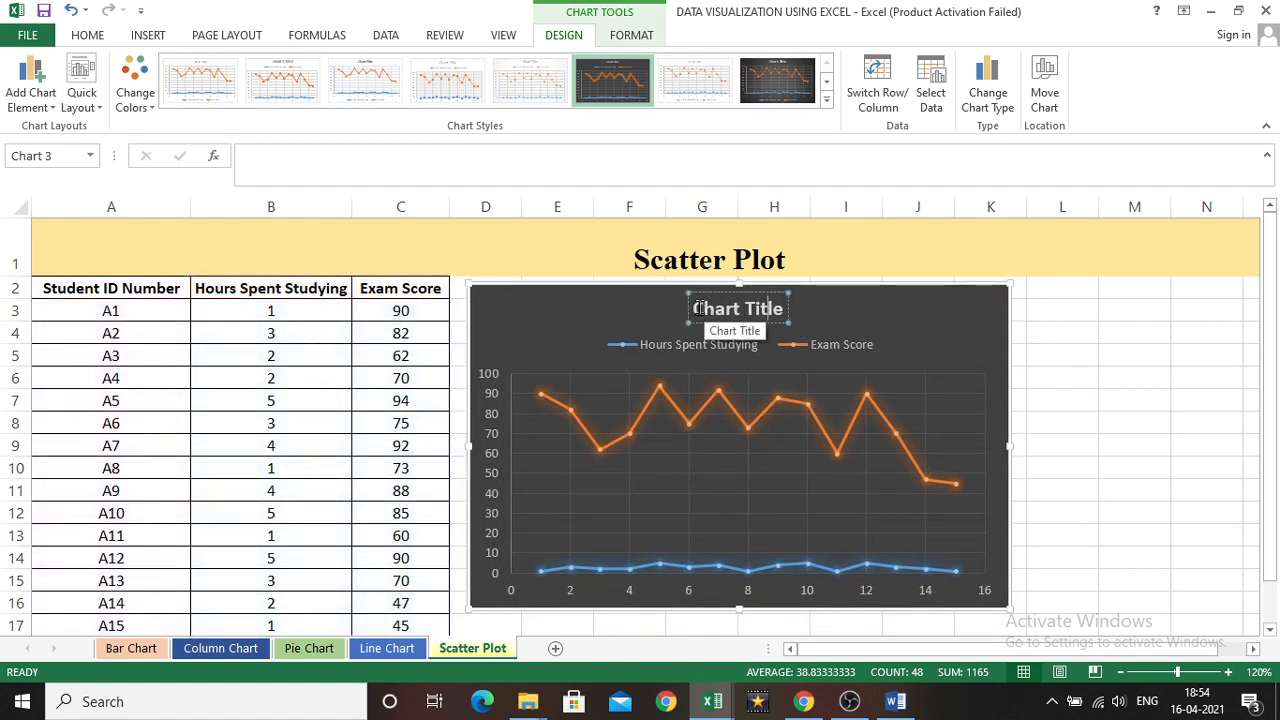
{"action": "left_click_drag", "start_coordinate": [693, 308], "coordinate": [786, 312]}
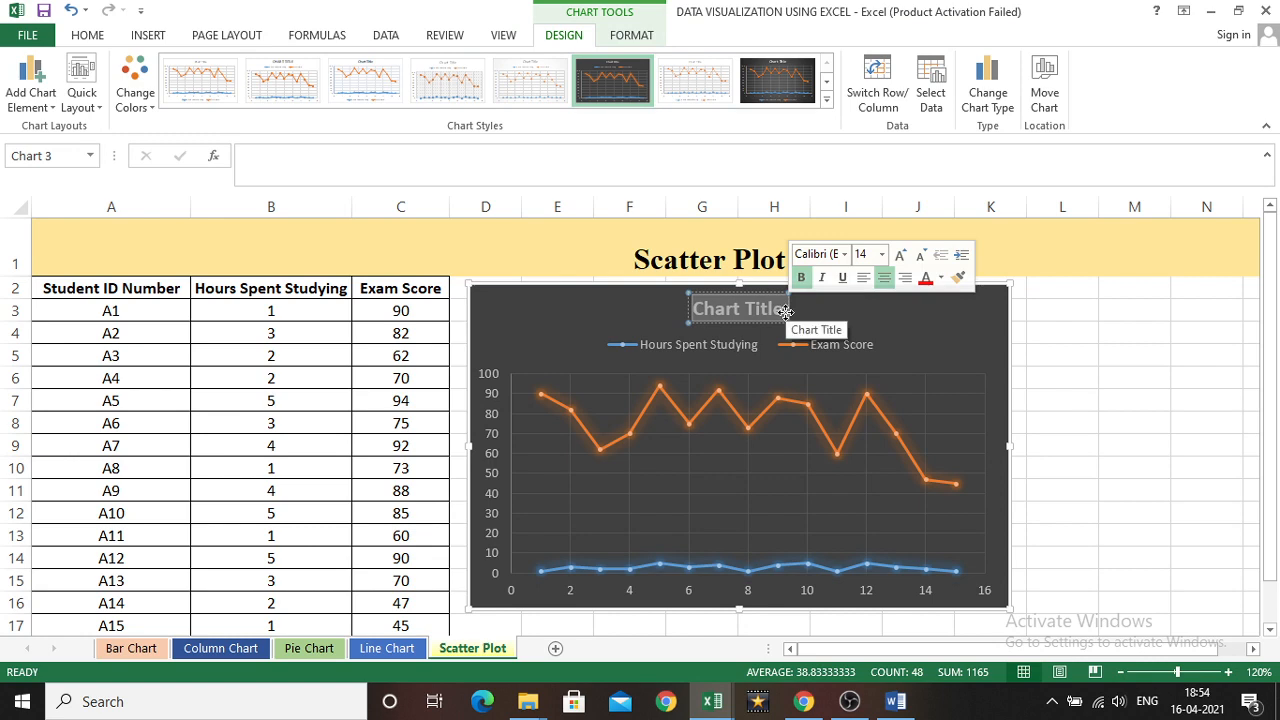
{"action": "key", "text": "BackSpace"}
{"action": "type", "text": "H"}
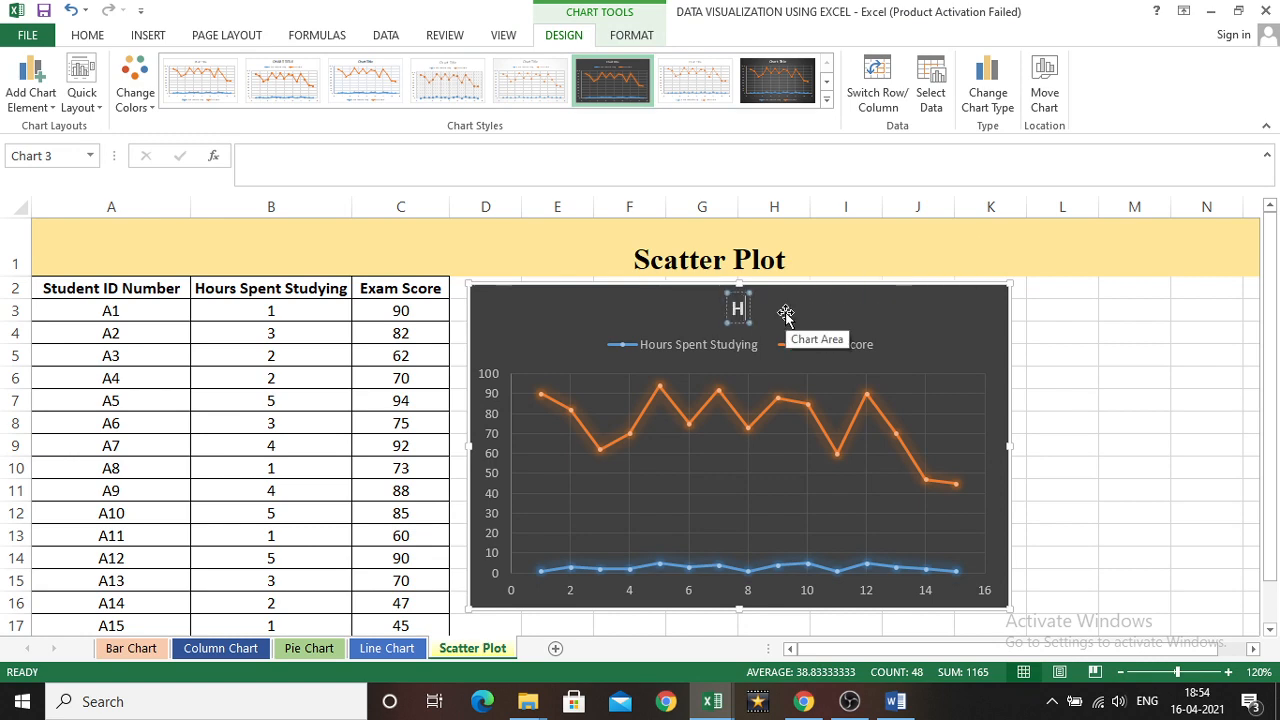
{"action": "type", "text": "ours od"}
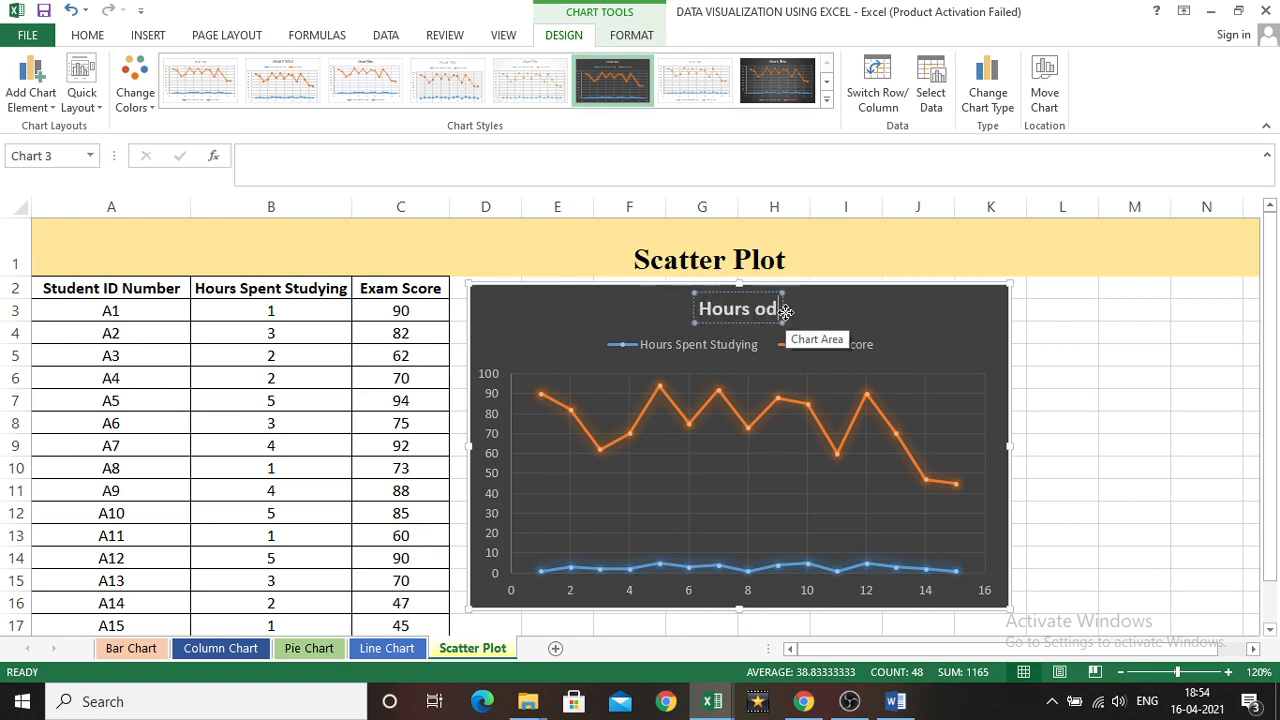
{"action": "key", "text": "BackSpace"}
{"action": "type", "text": "f"}
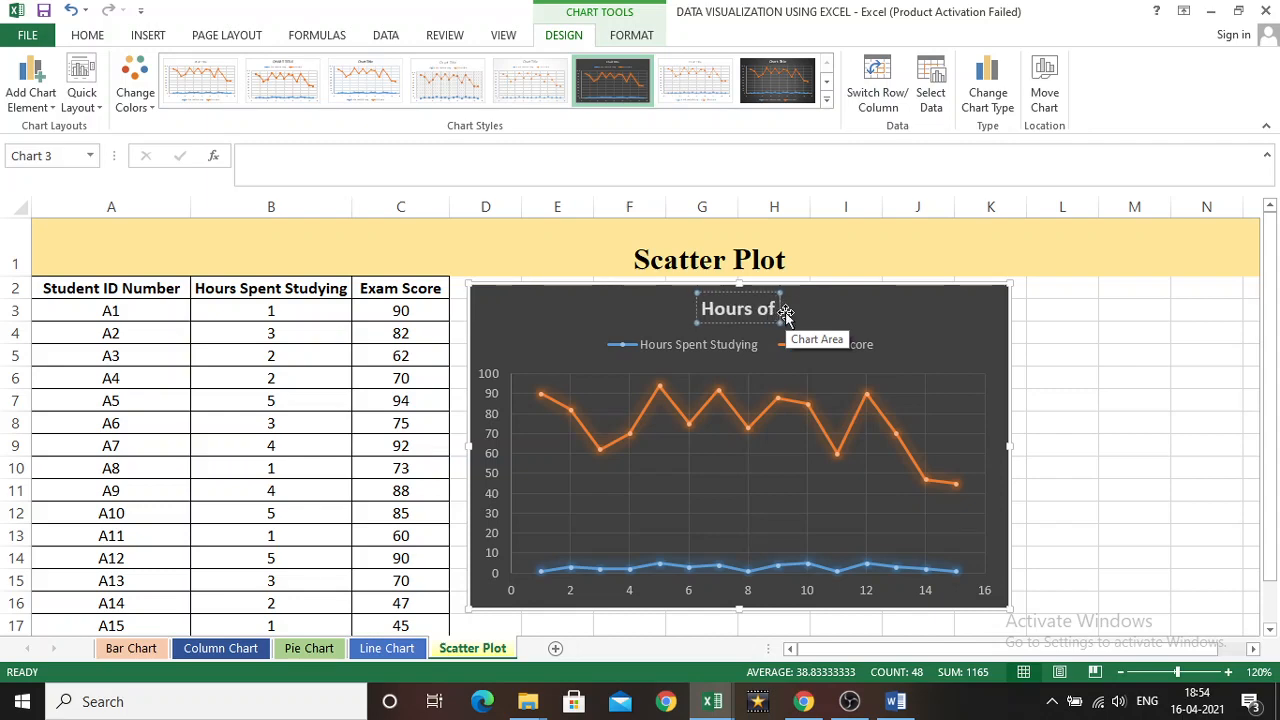
{"action": "type", "text": " study"}
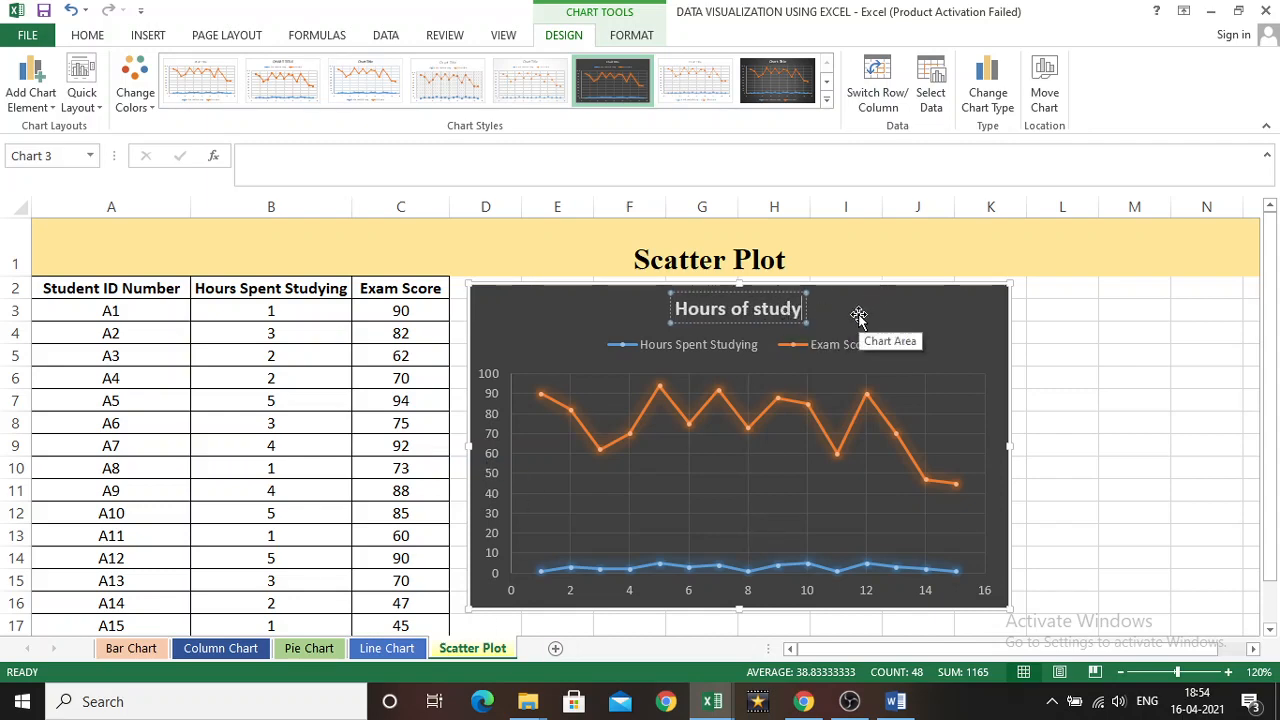
{"action": "type", "text": " and score"}
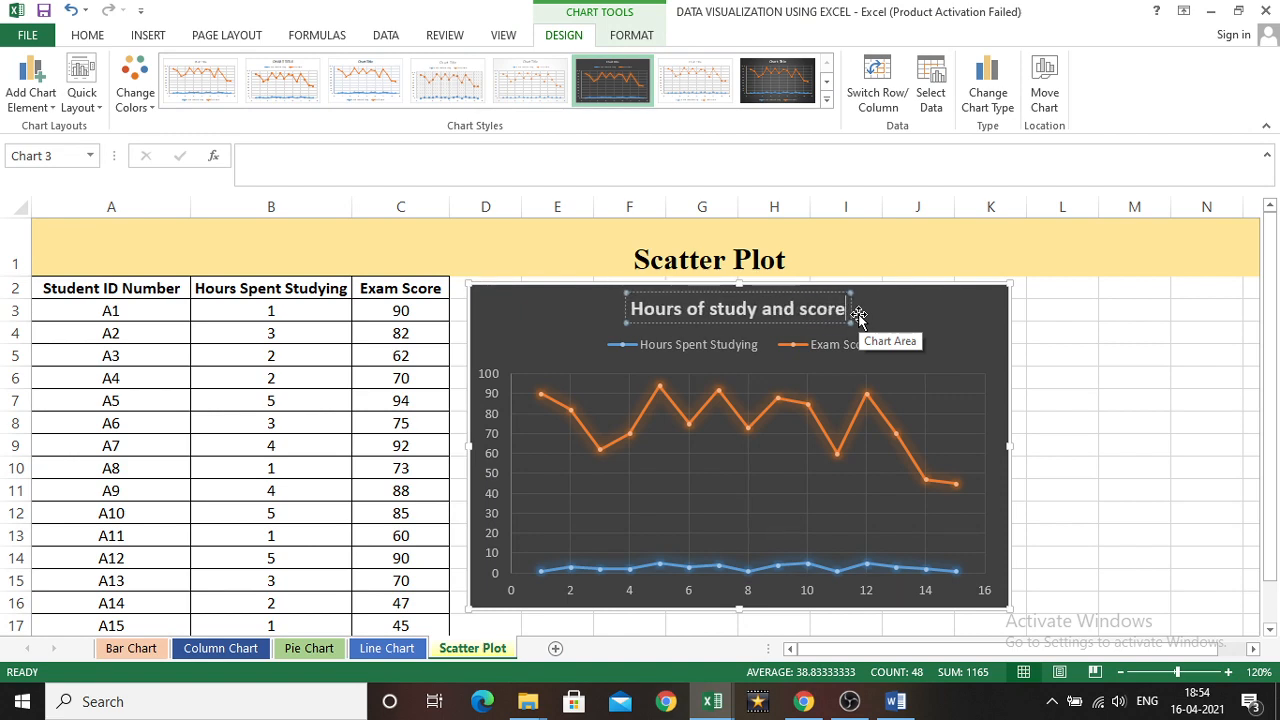
{"action": "left_click", "coordinate": [752, 482]}
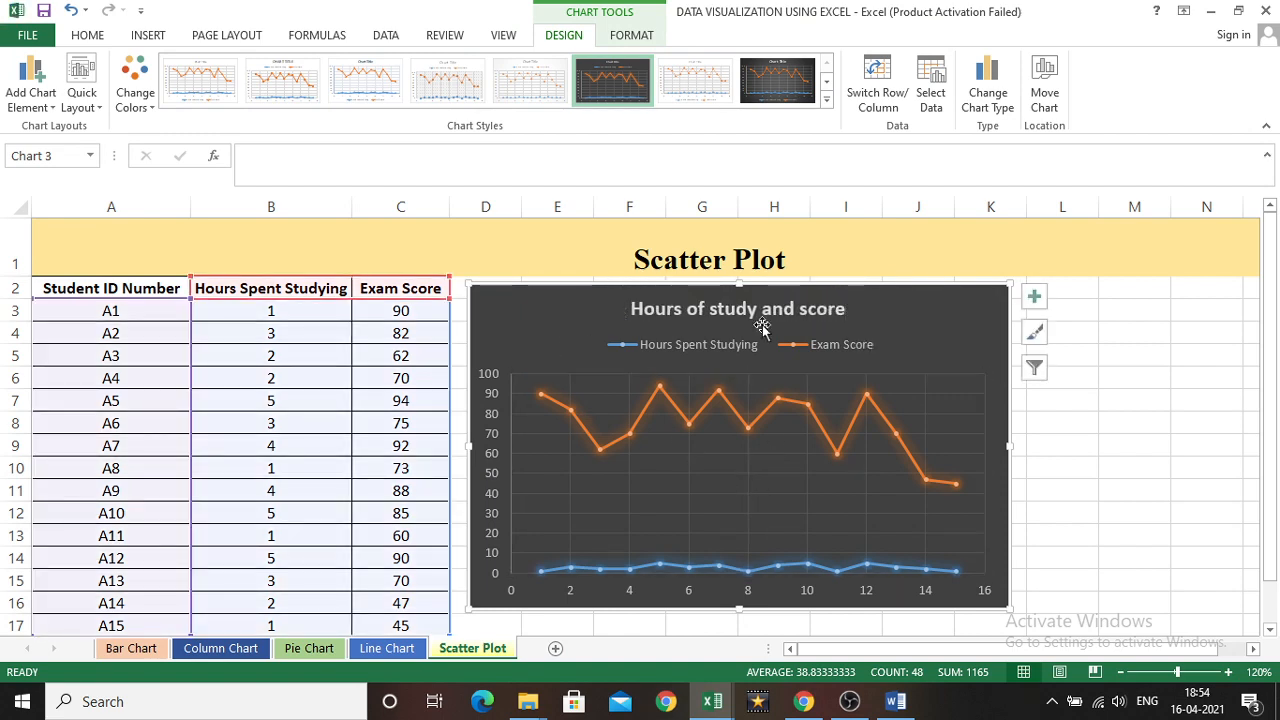
Step: Add axis titles to the scatter chart and set the horizontal axis title to "Hours"
{"action": "left_click", "coordinate": [1034, 296]}
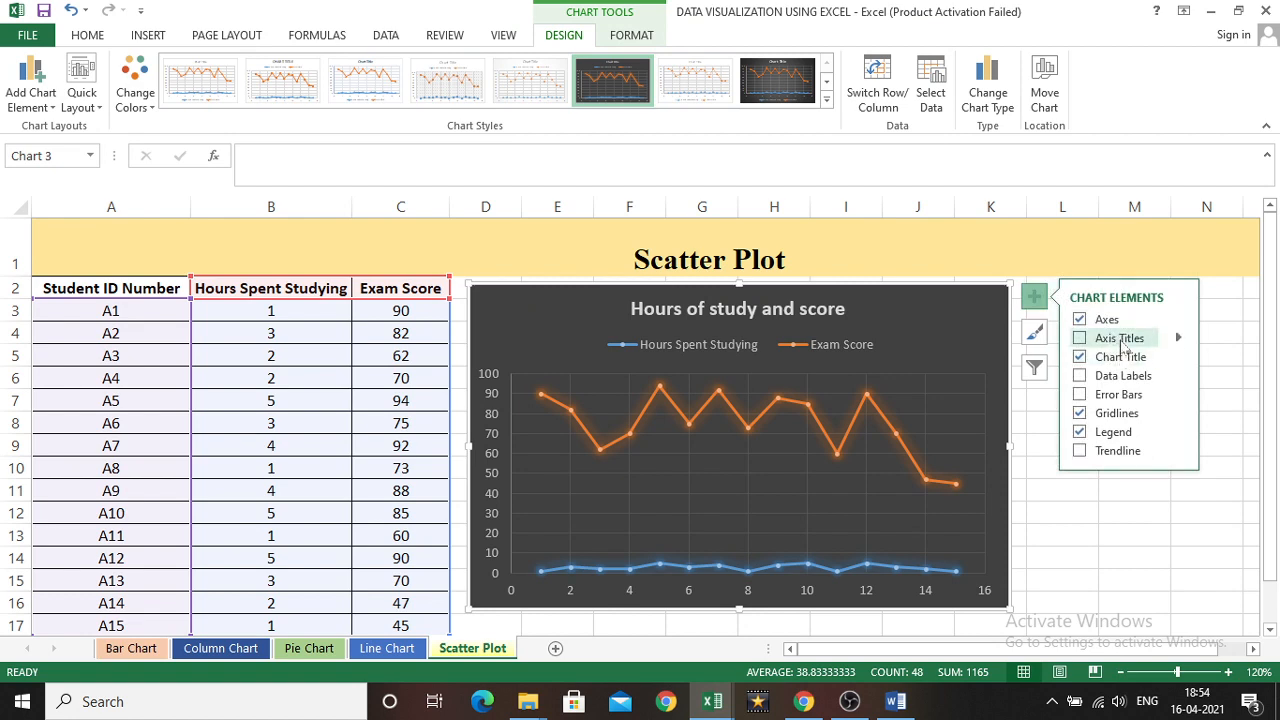
{"action": "left_click", "coordinate": [1123, 345]}
{"action": "left_click", "coordinate": [750, 583]}
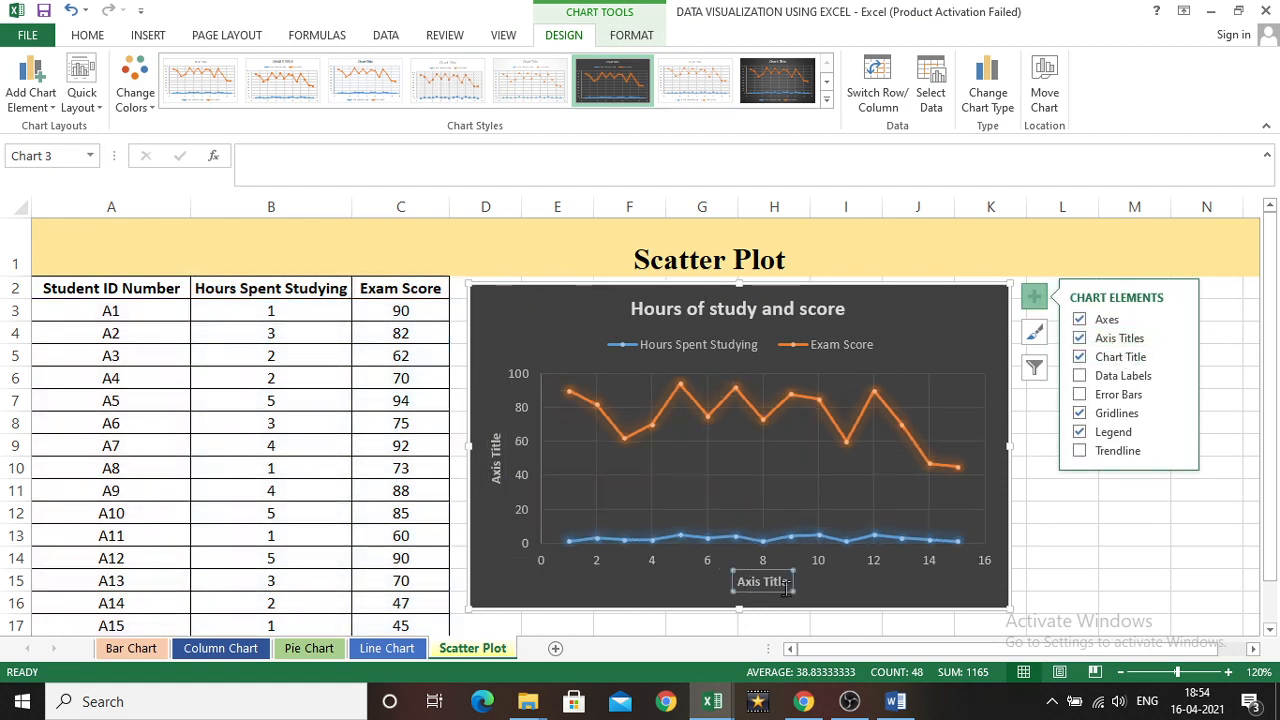
{"action": "double_click", "coordinate": [790, 590]}
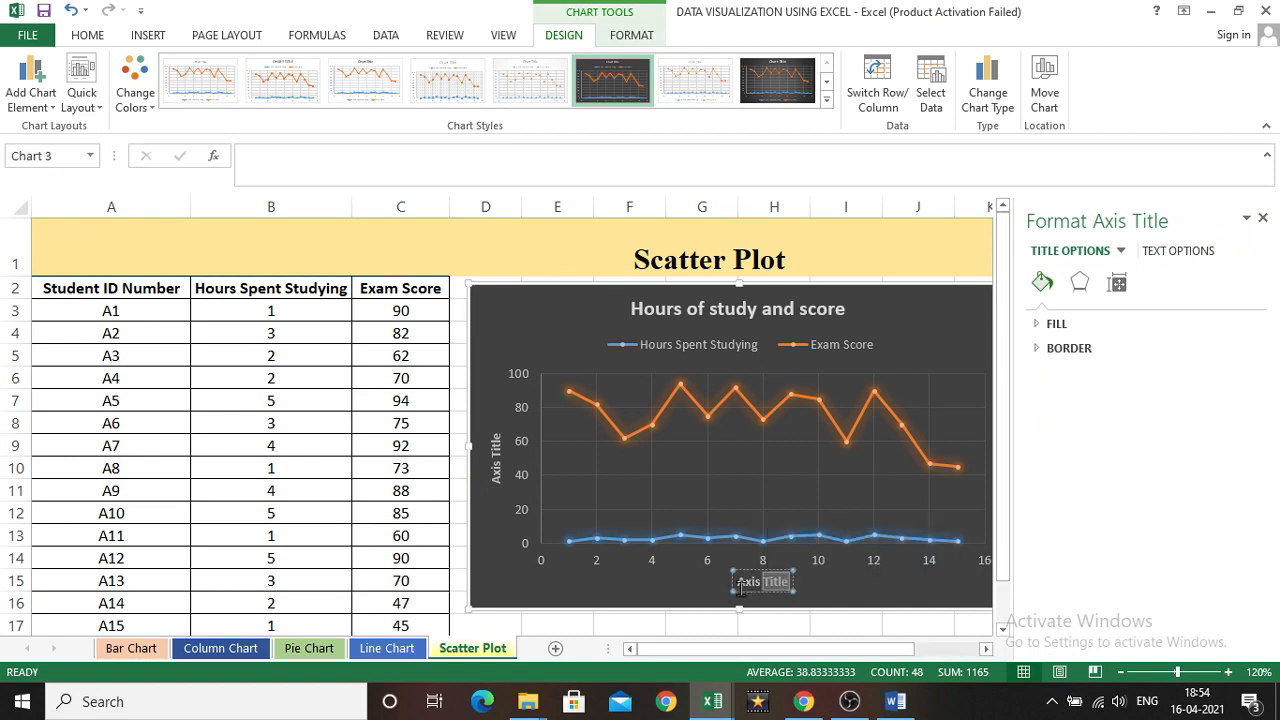
{"action": "left_click_drag", "start_coordinate": [740, 581], "coordinate": [797, 585]}
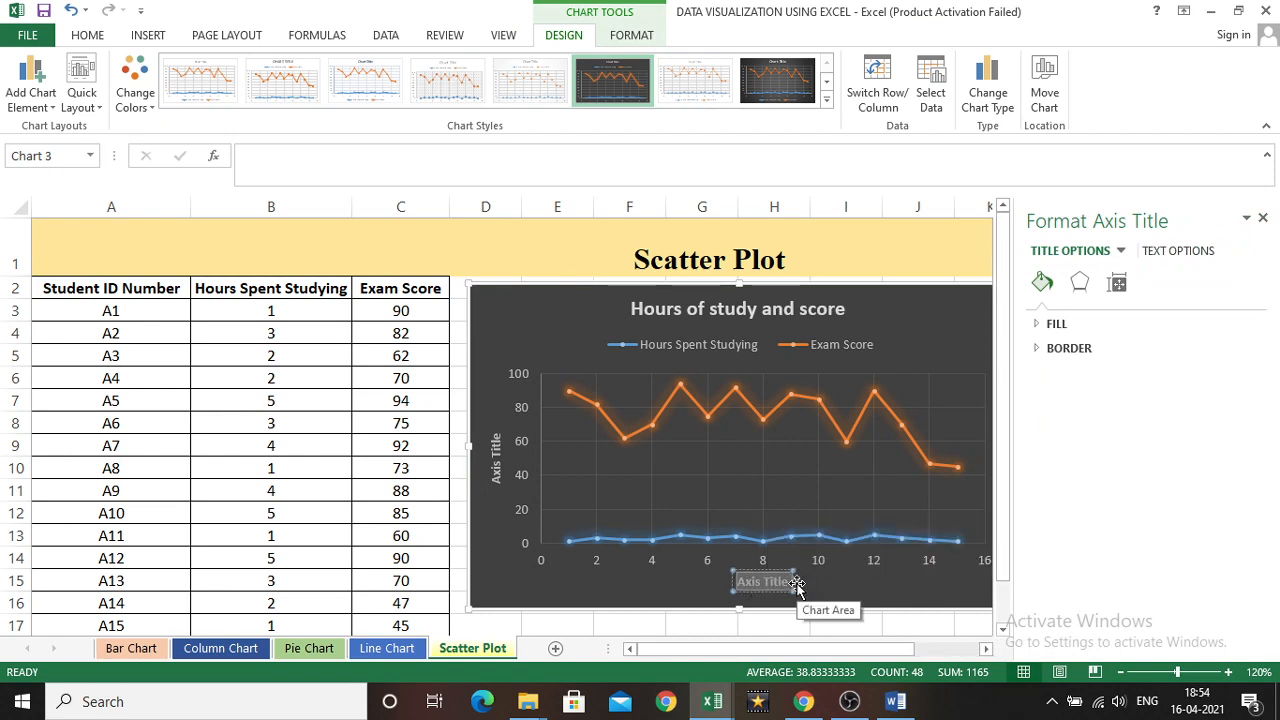
{"action": "type", "text": "Ho"}
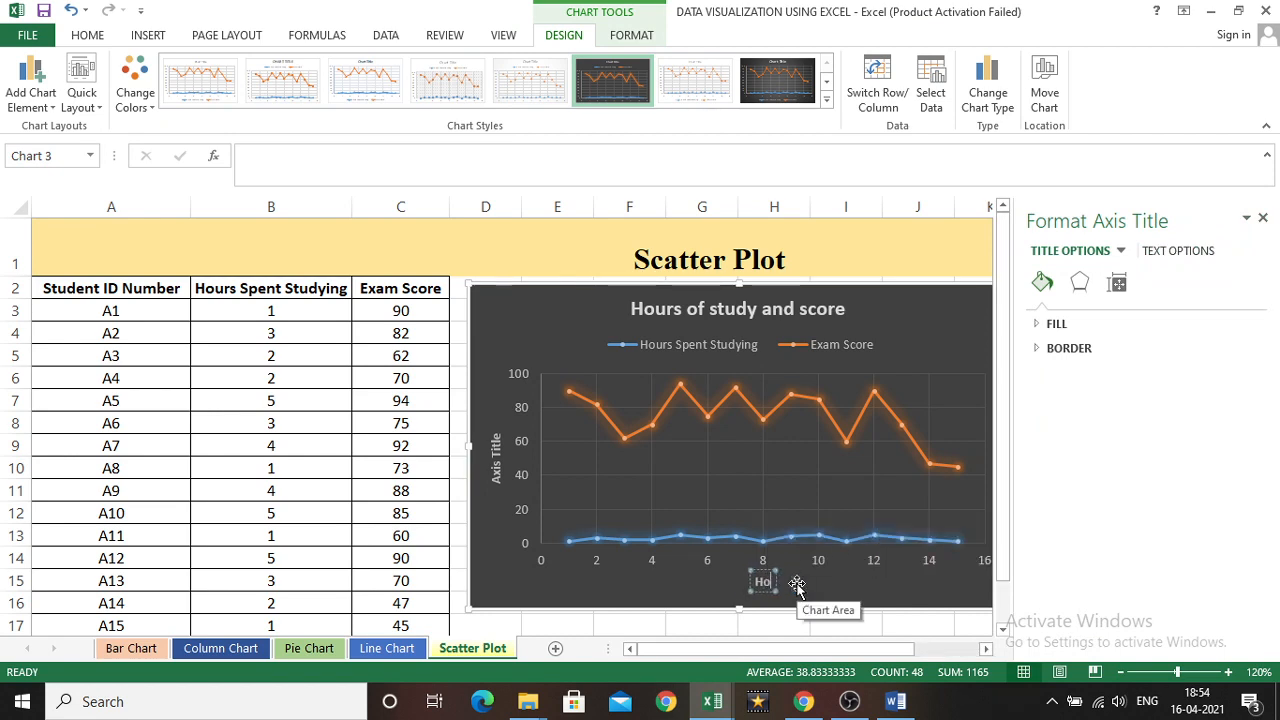
{"action": "type", "text": "urs"}
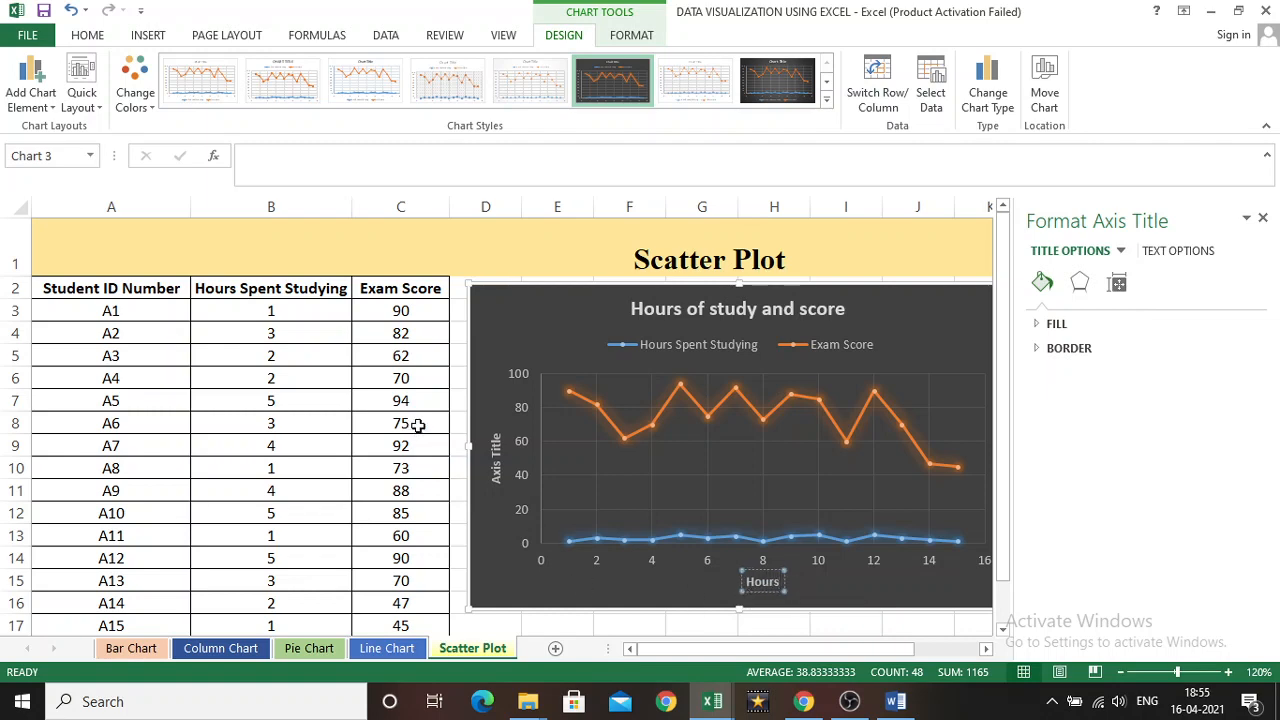
Step: Replace the scatter chart's vertical axis title with "Exam score"
{"action": "left_click", "coordinate": [495, 447]}
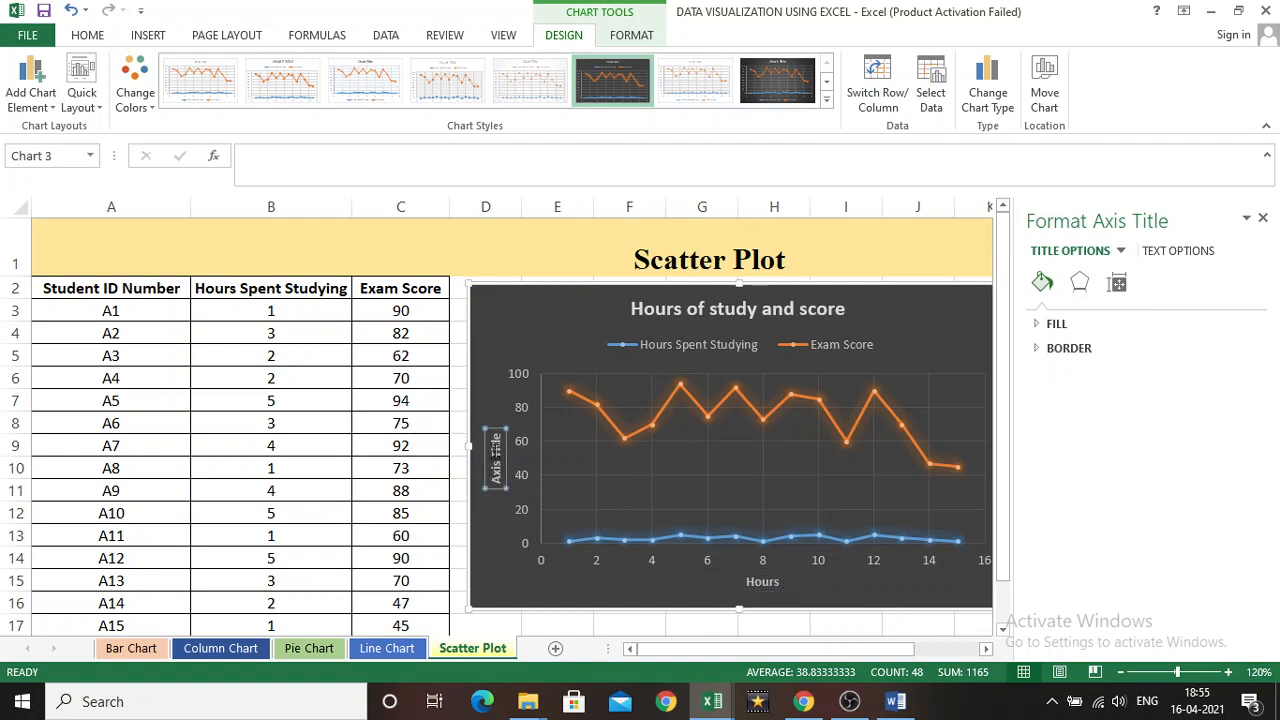
{"action": "double_click", "coordinate": [495, 449]}
{"action": "triple_click", "coordinate": [502, 453]}
{"action": "key", "text": "BackSpace"}
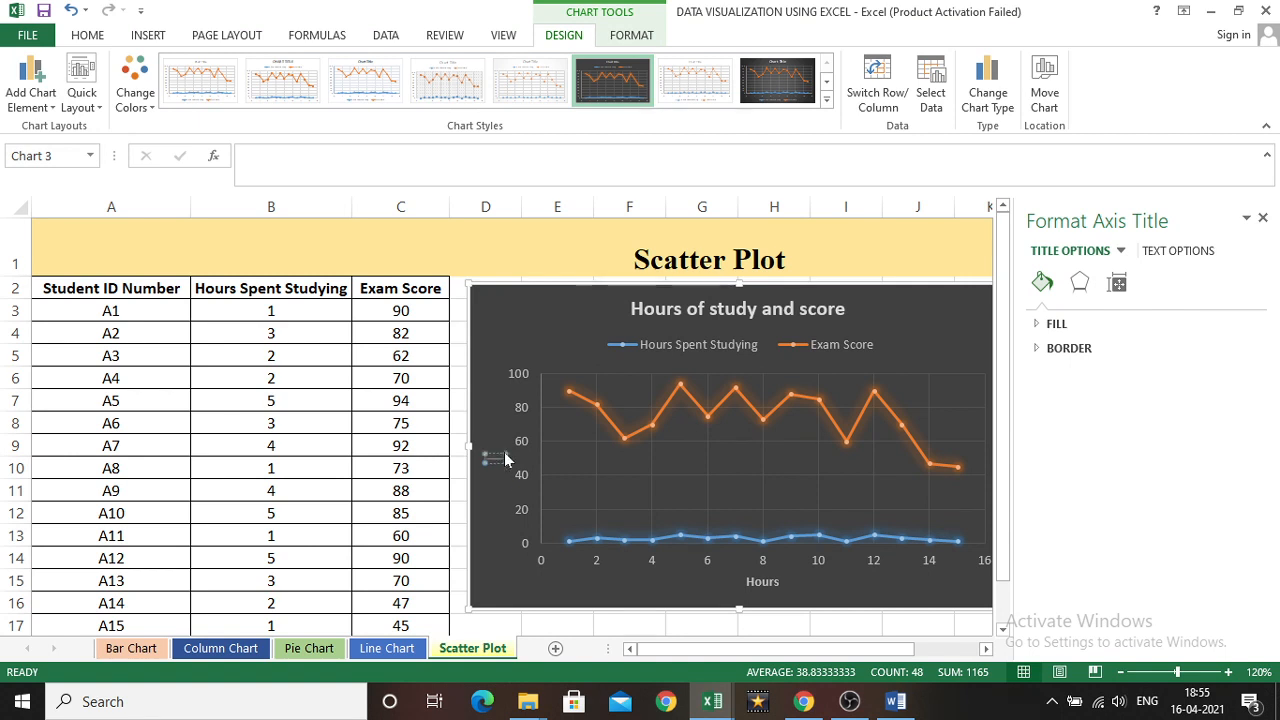
{"action": "type", "text": "Exam"}
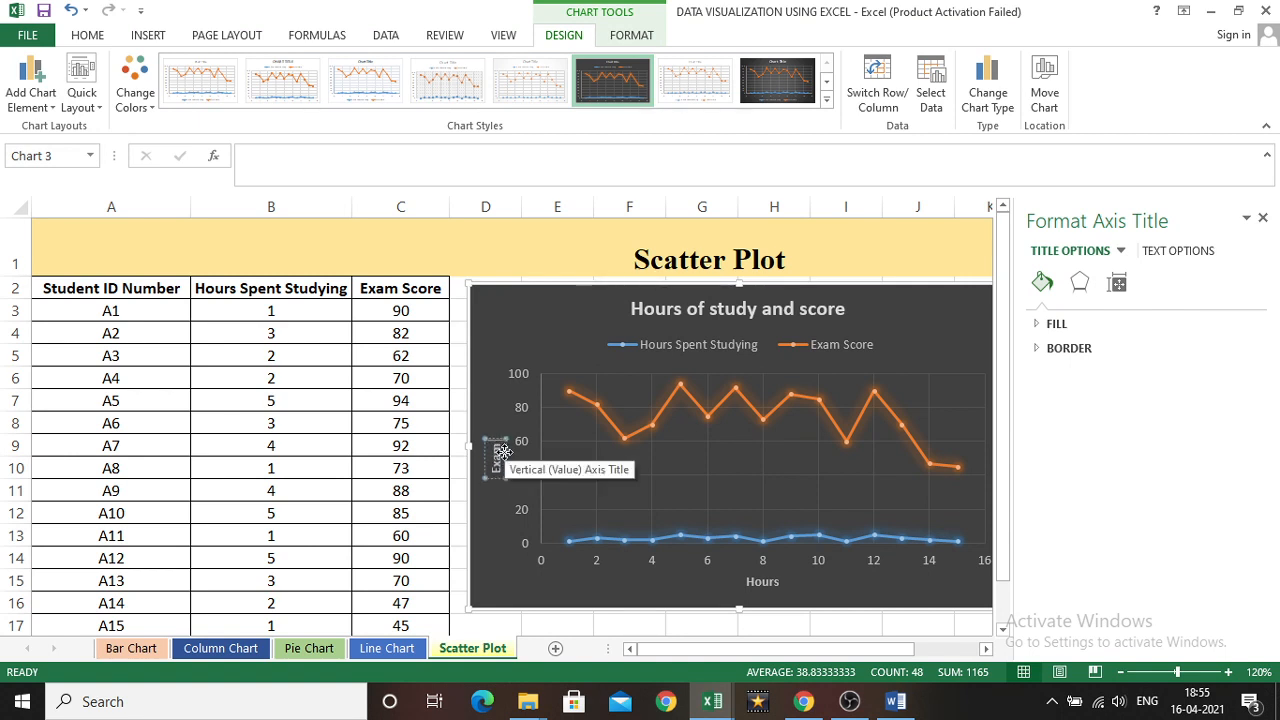
{"action": "type", "text": " score"}
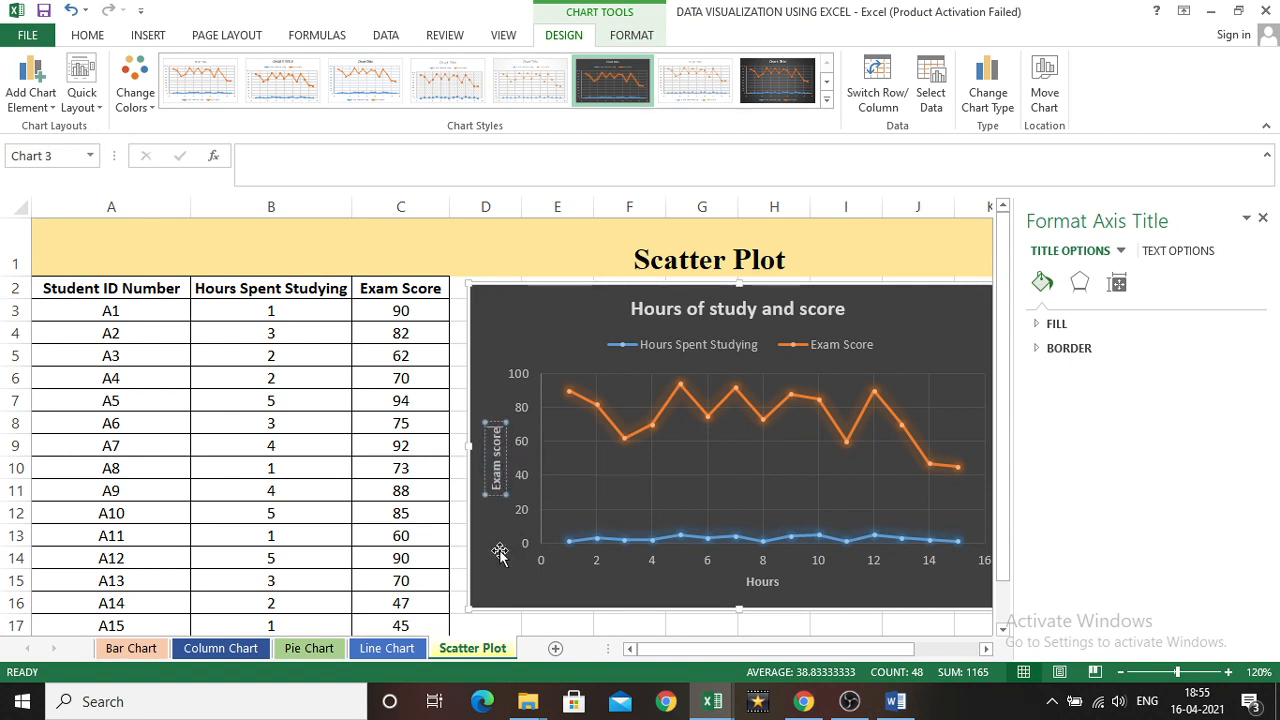
{"action": "left_click", "coordinate": [517, 563]}
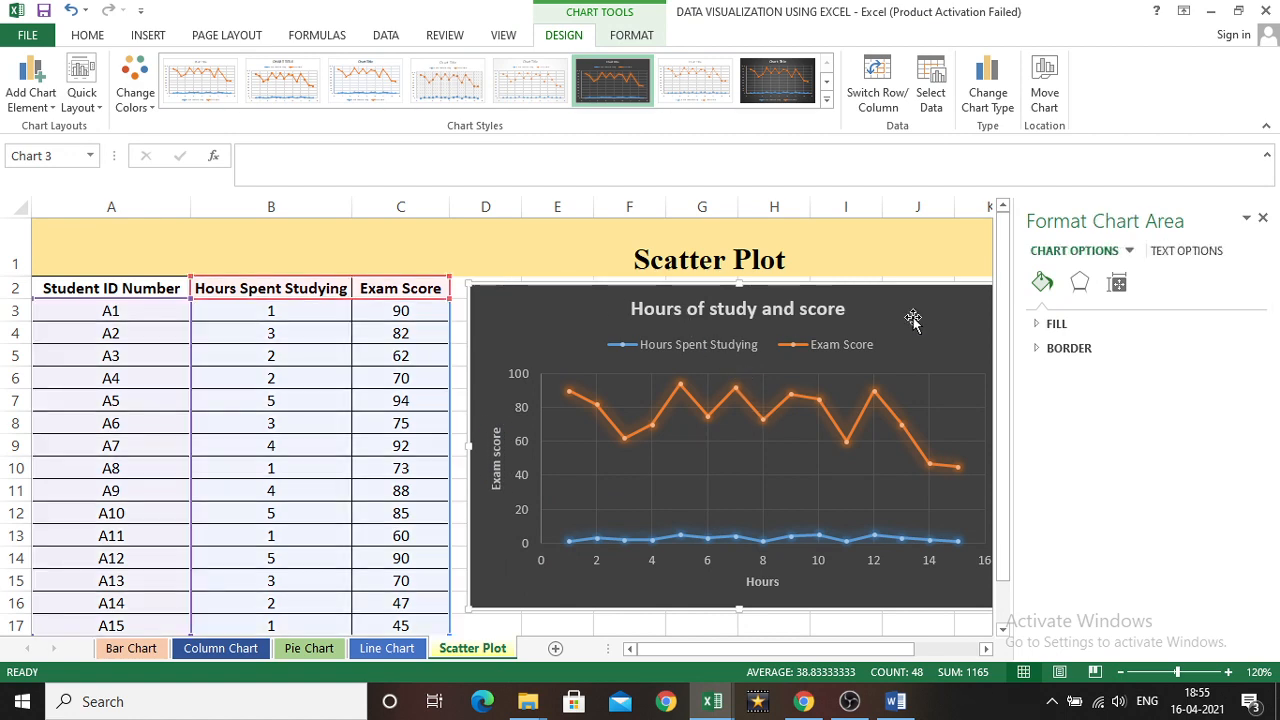
Step: Nudge the scatter chart slightly up and closer to the data table, and add data labels to both series
{"action": "left_click_drag", "start_coordinate": [920, 318], "coordinate": [920, 315]}
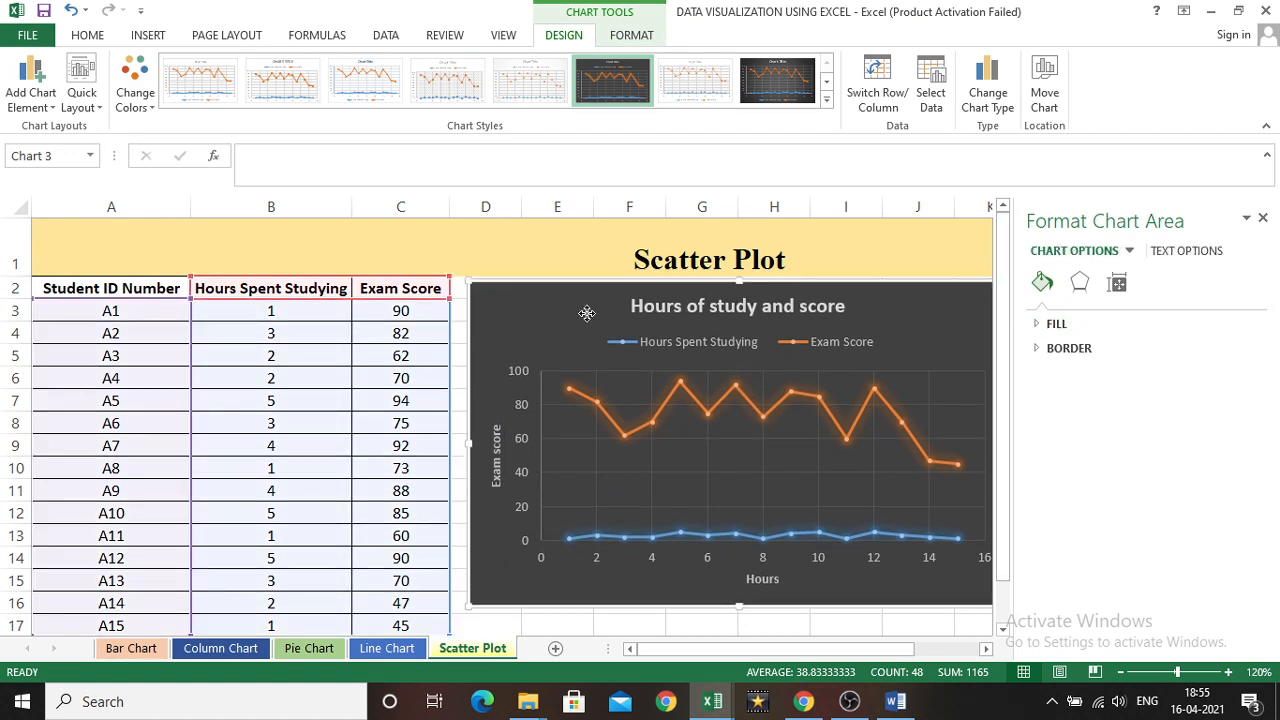
{"action": "left_click_drag", "start_coordinate": [587, 313], "coordinate": [580, 313]}
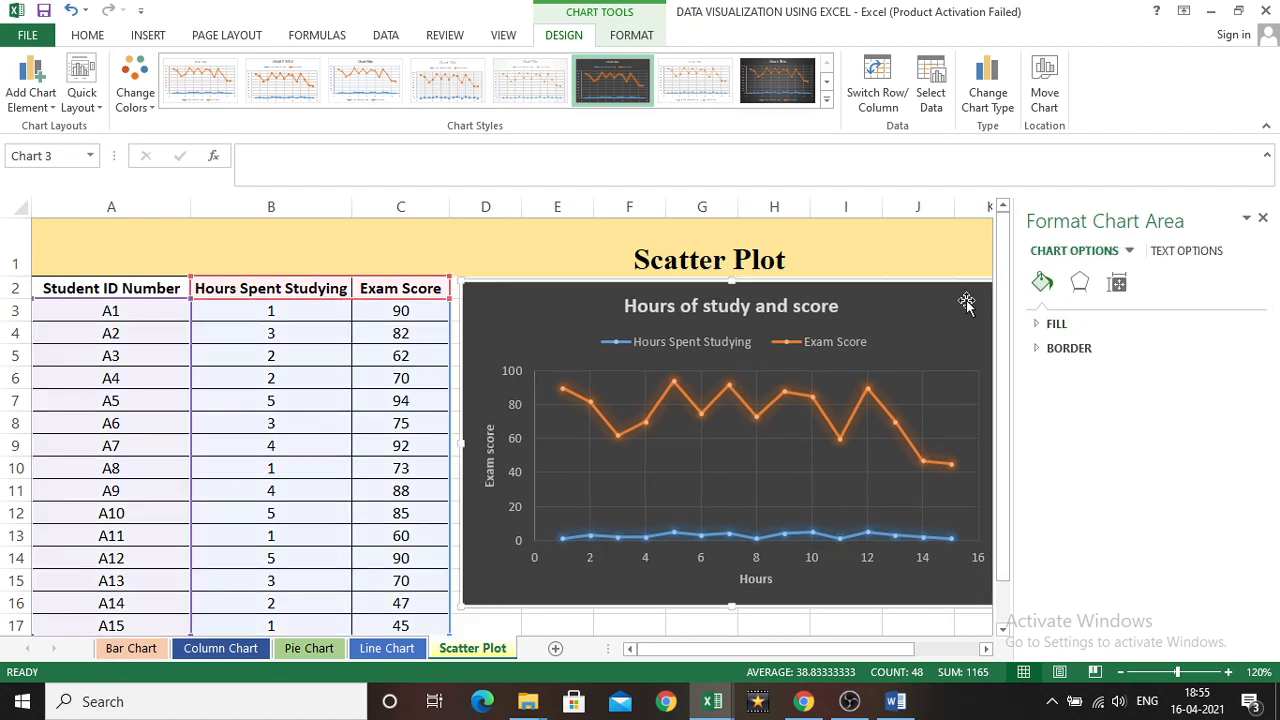
{"action": "left_click", "coordinate": [1263, 219]}
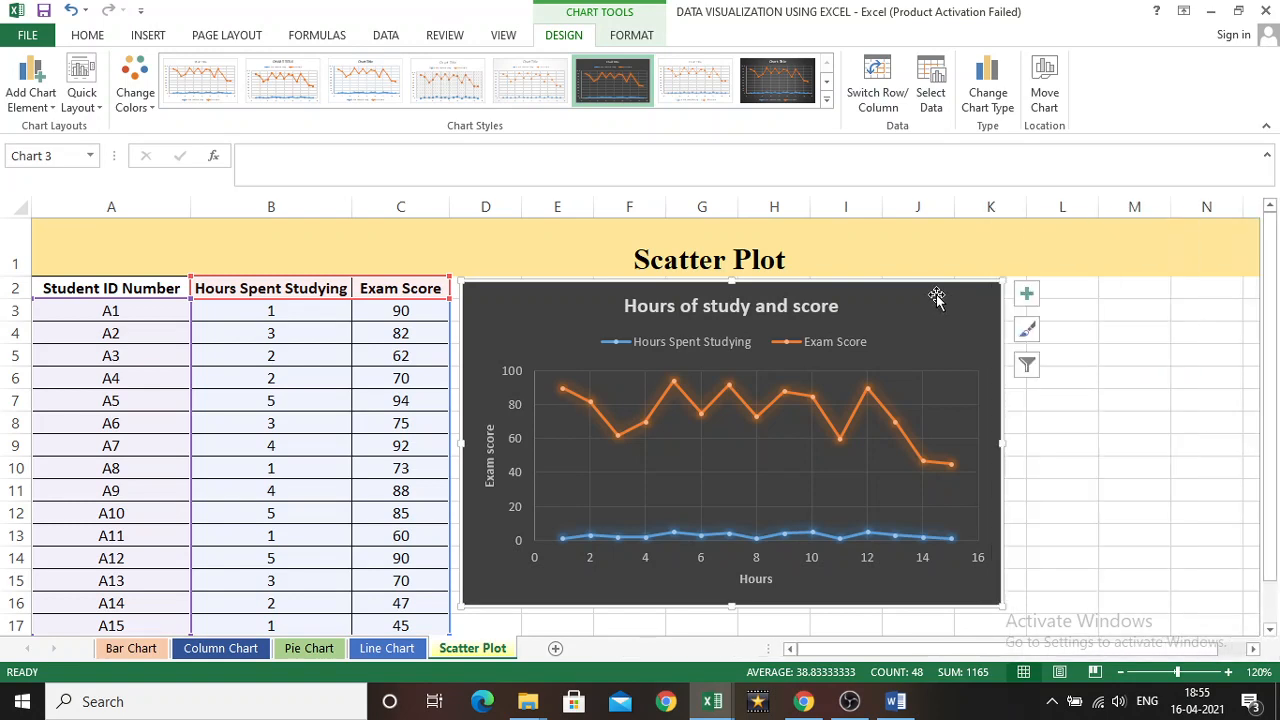
{"action": "left_click", "coordinate": [1026, 293]}
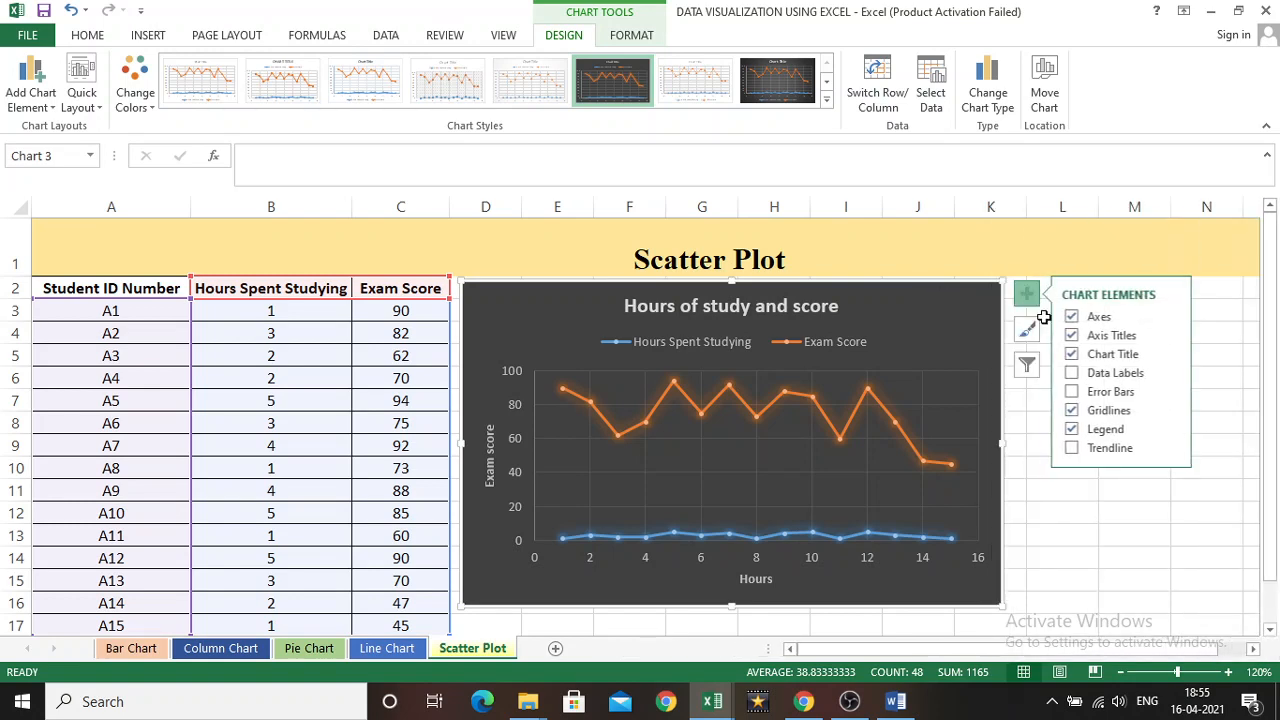
{"action": "left_click", "coordinate": [1113, 374]}
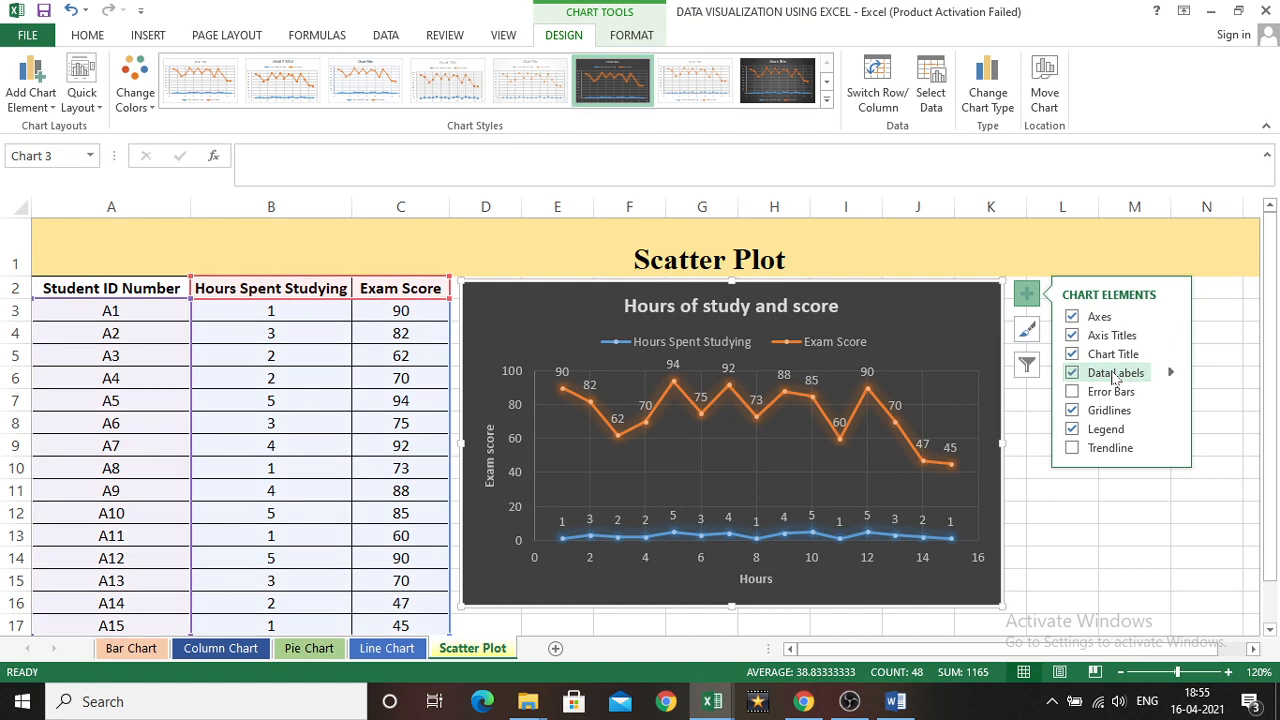